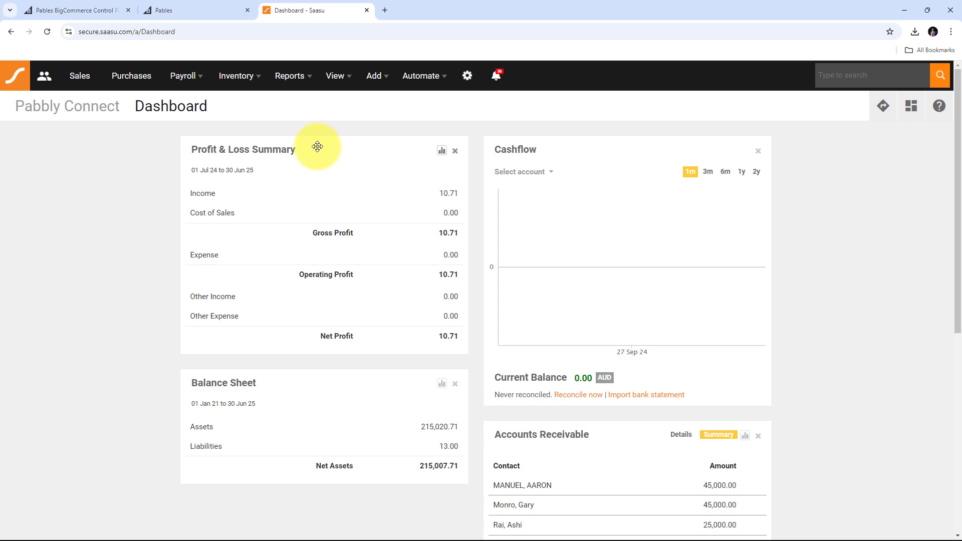
Look over the open BigCommerce control panel, Pables storefront and Saasu dashboard tabs.
click(88, 9)
click(295, 2)
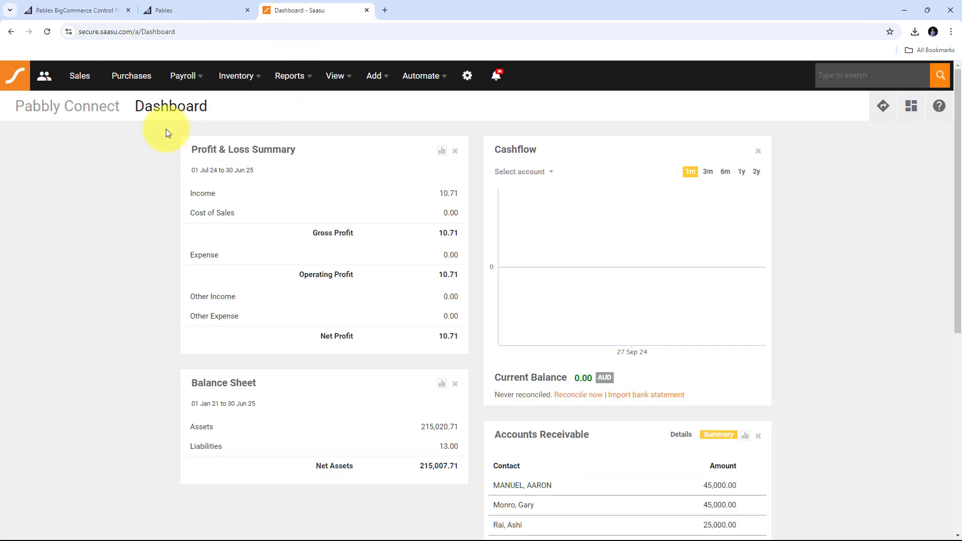
click(161, 4)
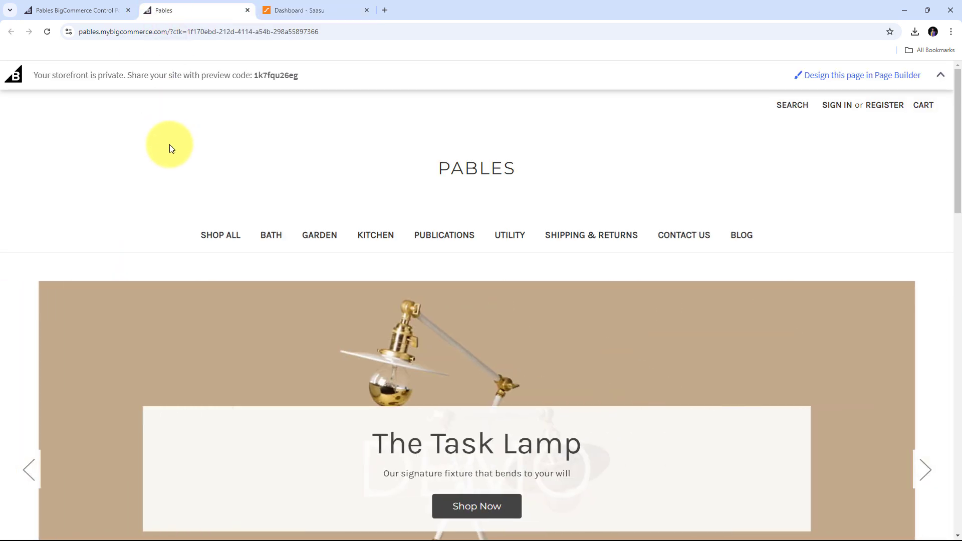
click(295, 8)
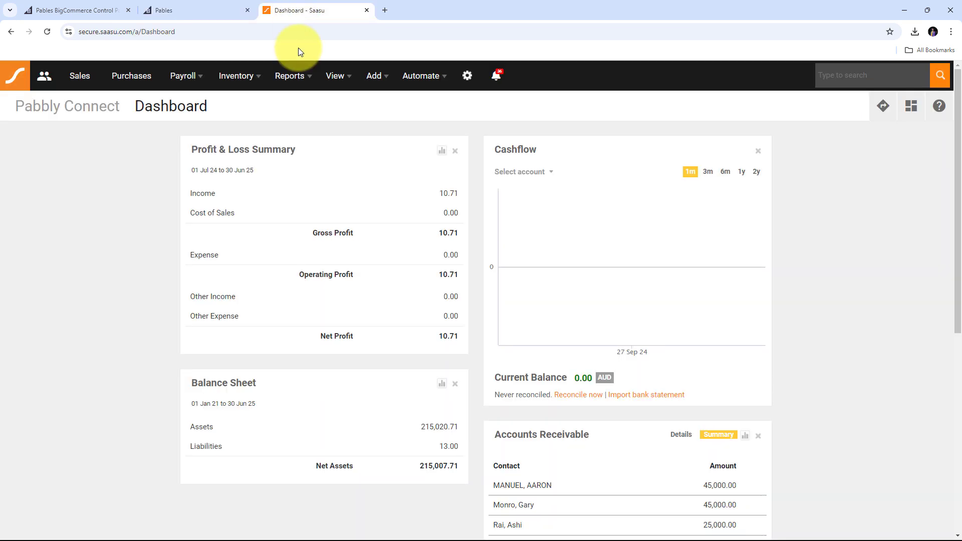
click(154, 11)
click(265, 10)
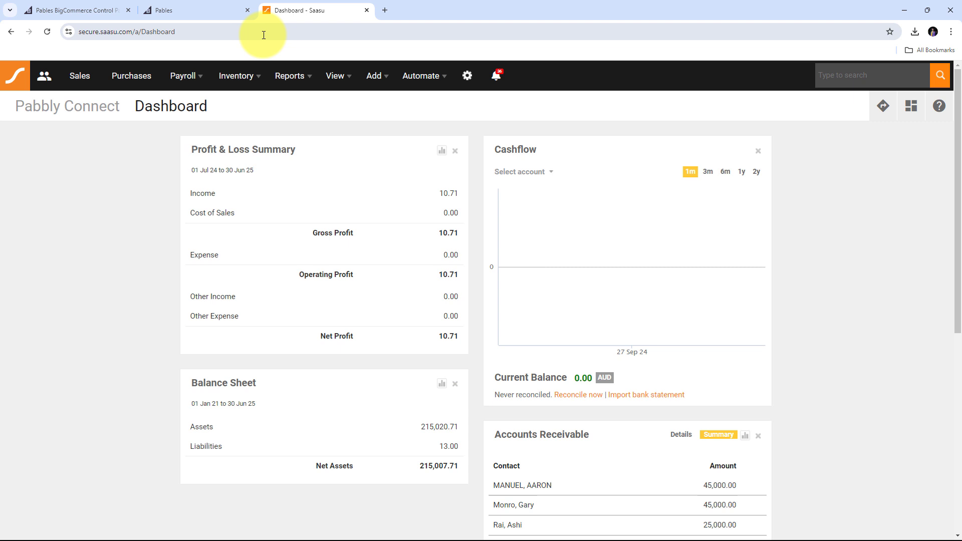
Load pabbly.com in a fresh browser tab.
click(386, 12)
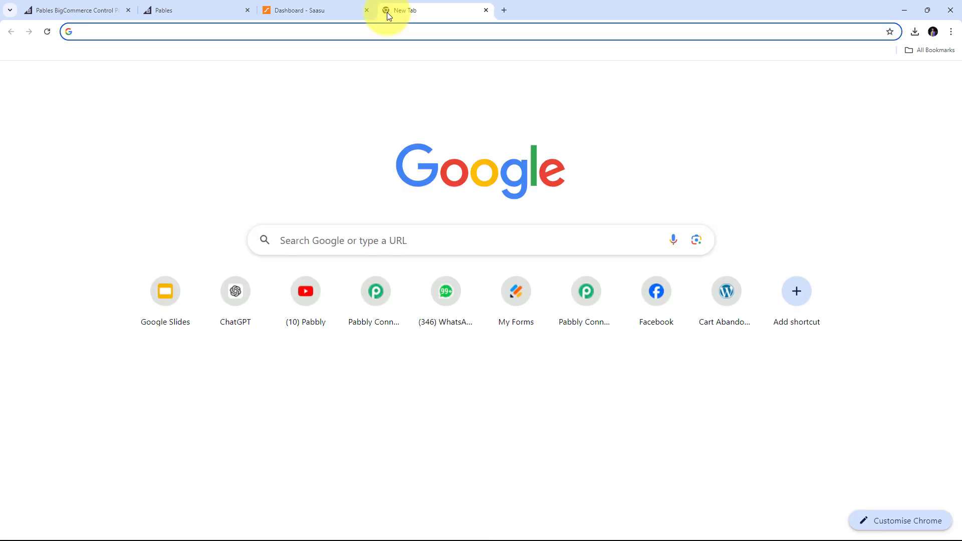
text(pabbly)
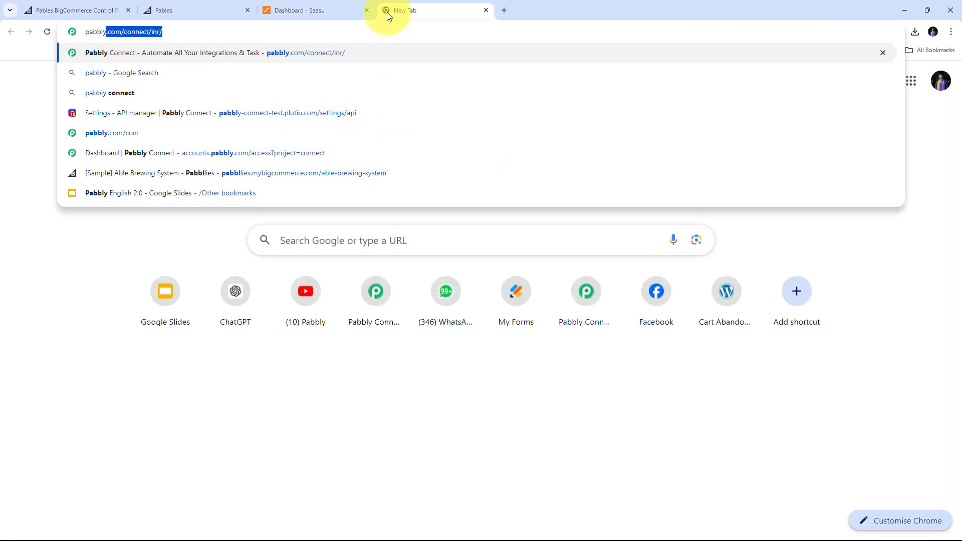
text(.com/c)
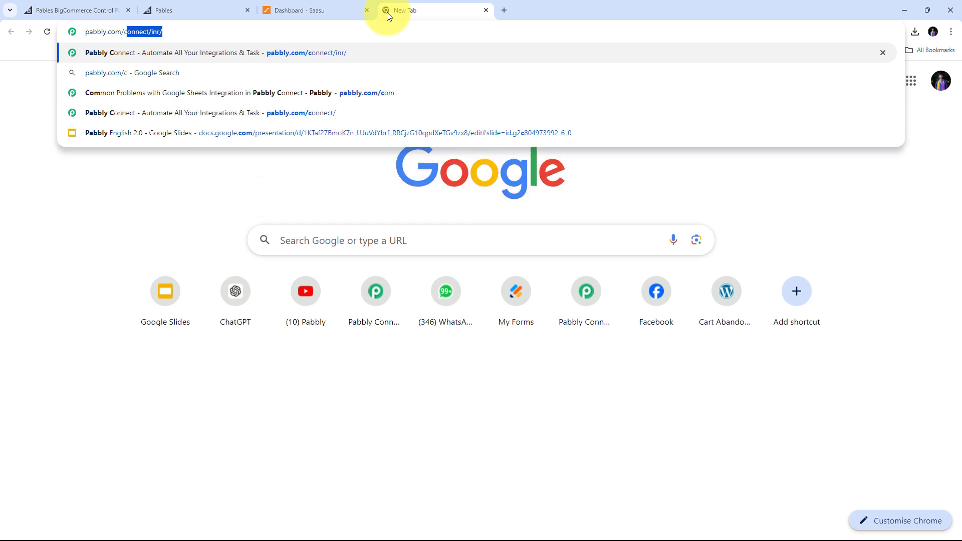
key(Return)
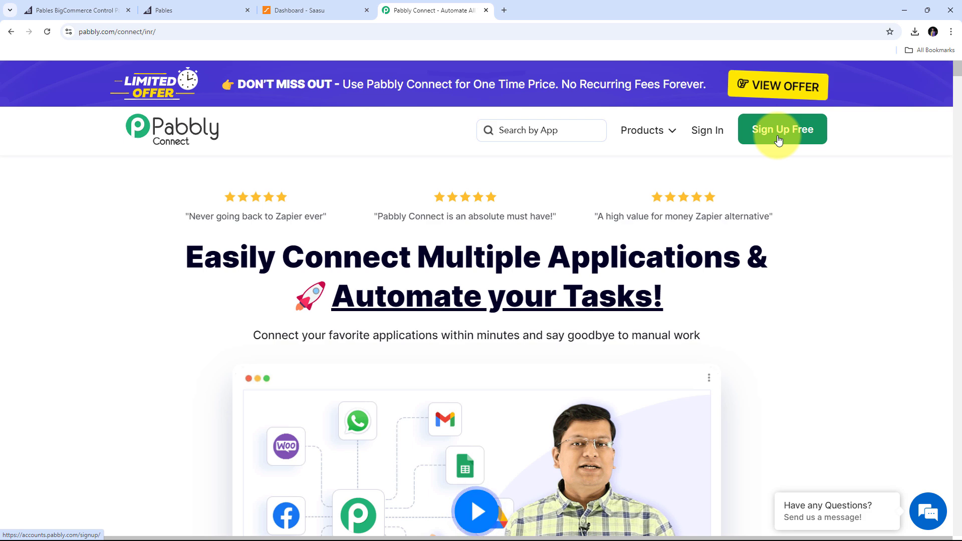
Log in to the Pabbly account and launch the Pabbly Connect app.
click(715, 140)
scroll(399, 186, down, 2)
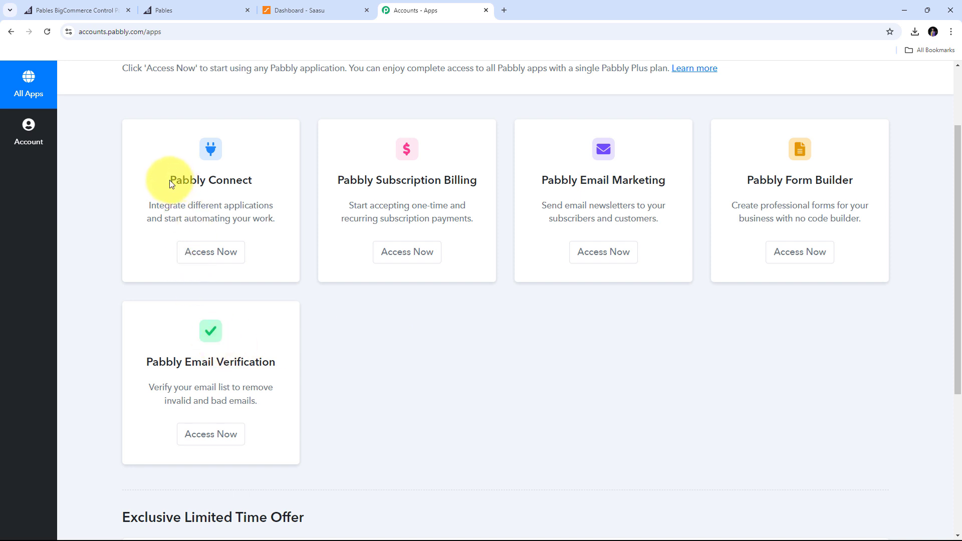
drag(170, 179, 295, 183)
scroll(295, 183, up, 1)
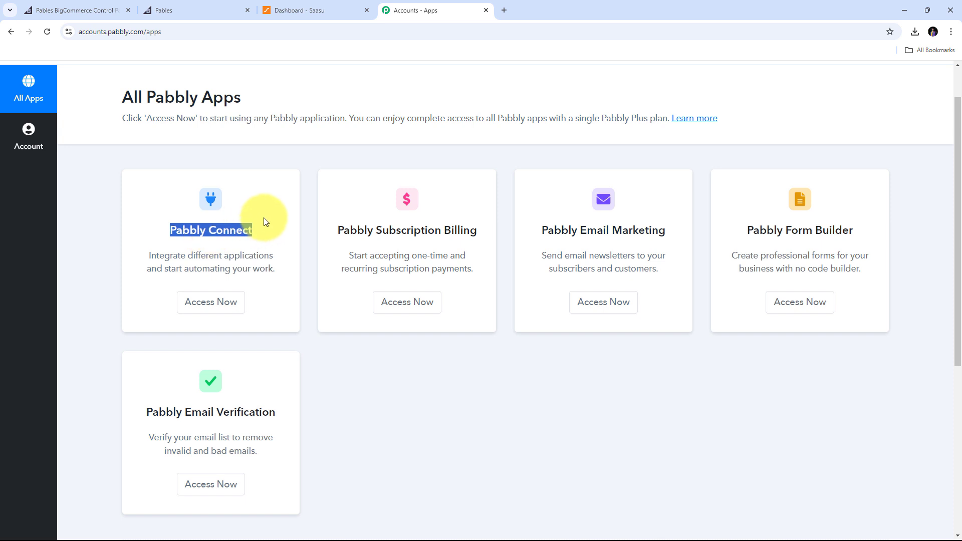
click(207, 303)
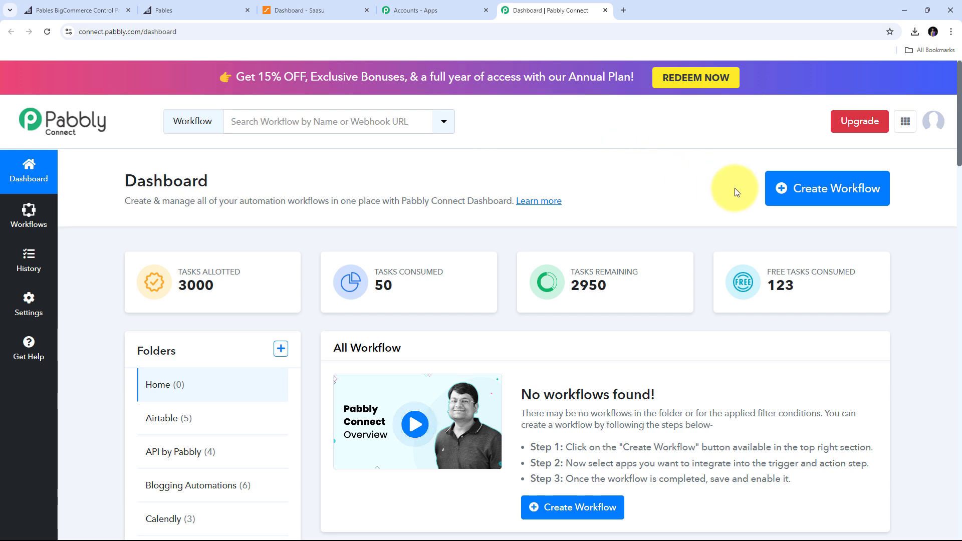
Create a workflow named 'Create Saasu Invoice for BigCommerce Order' in the Home folder.
click(825, 193)
click(348, 267)
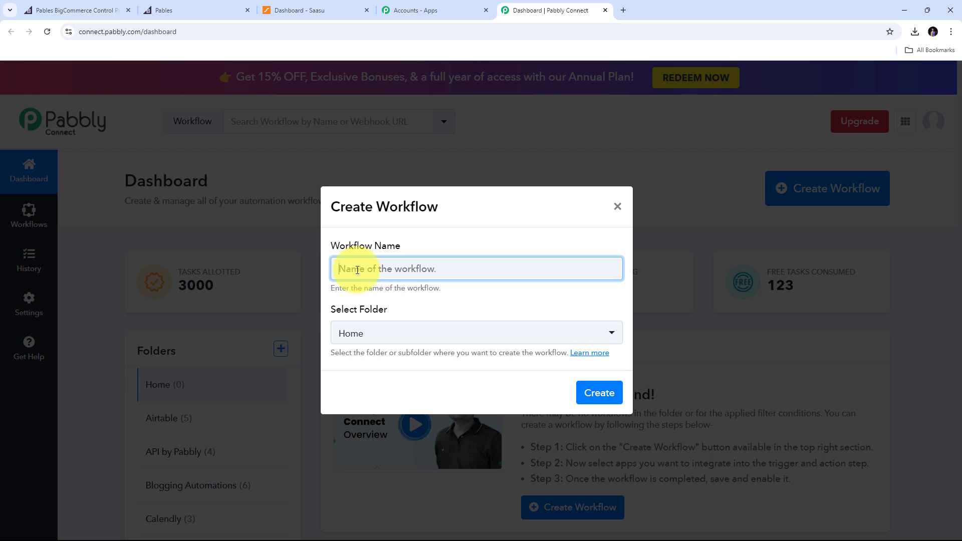
text(Create Saasu Invoice for BigCommerce Order)
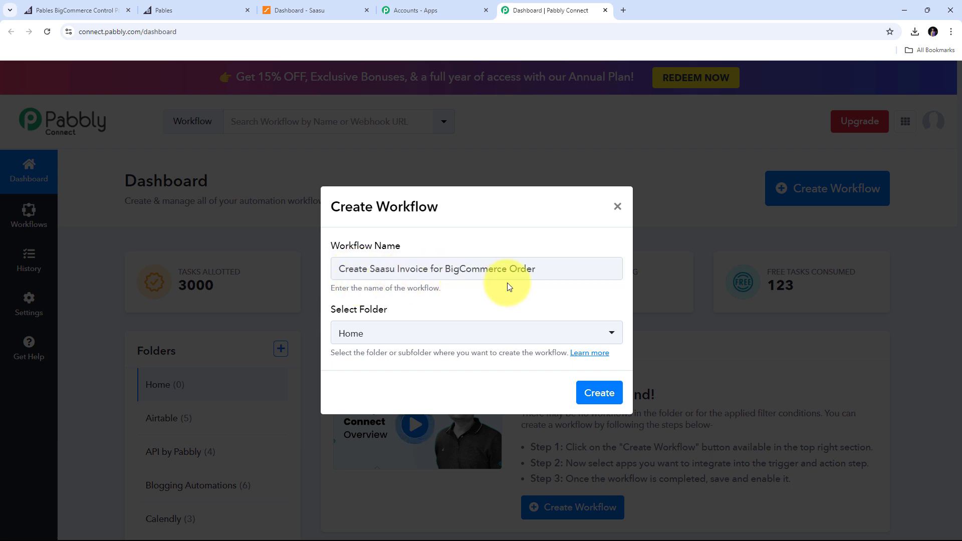
key(Tab)
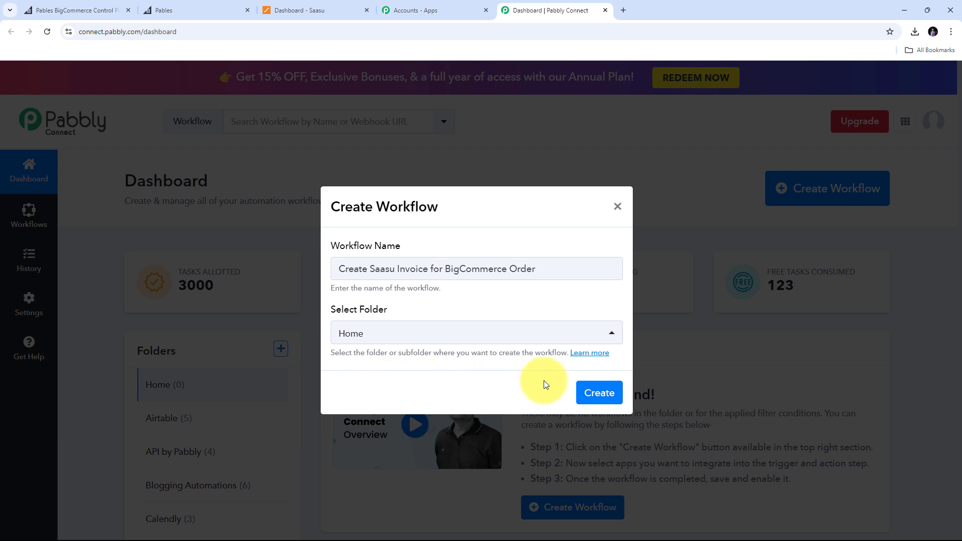
click(591, 395)
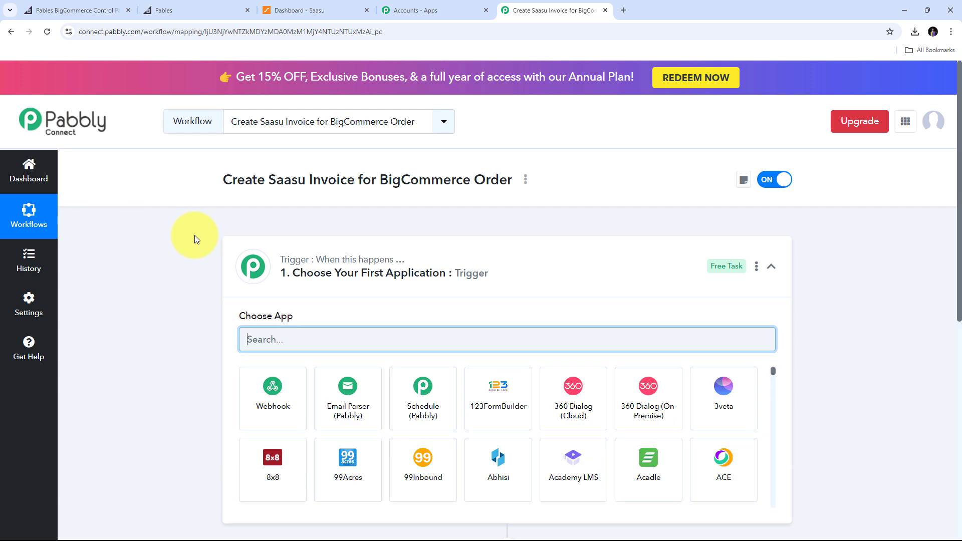
Search the trigger app list for BigCommerce.
scroll(185, 227, down, 3)
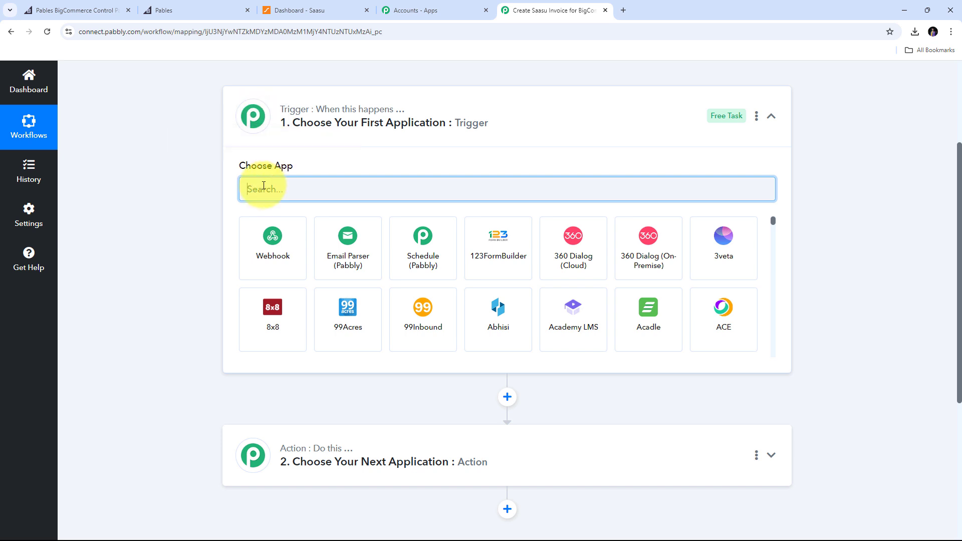
text(Bi)
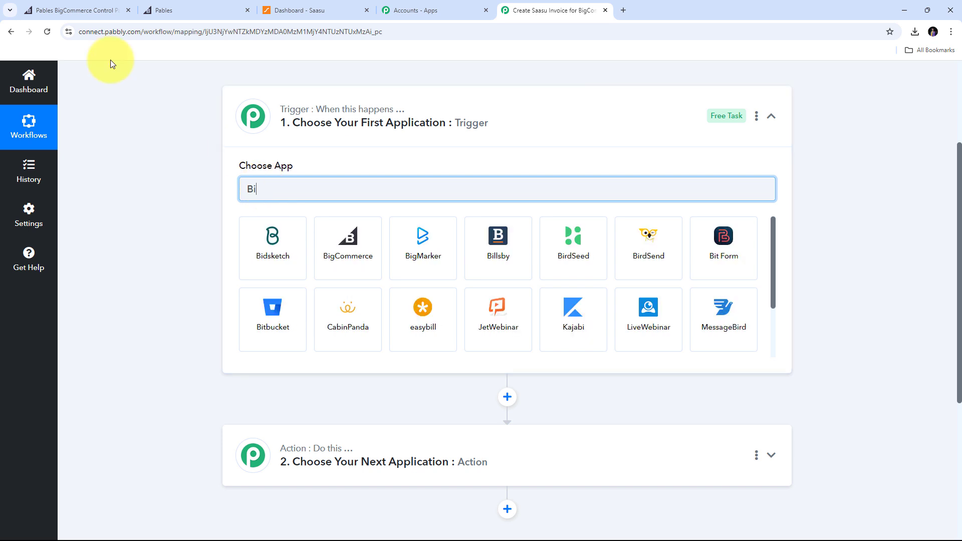
text(gCo)
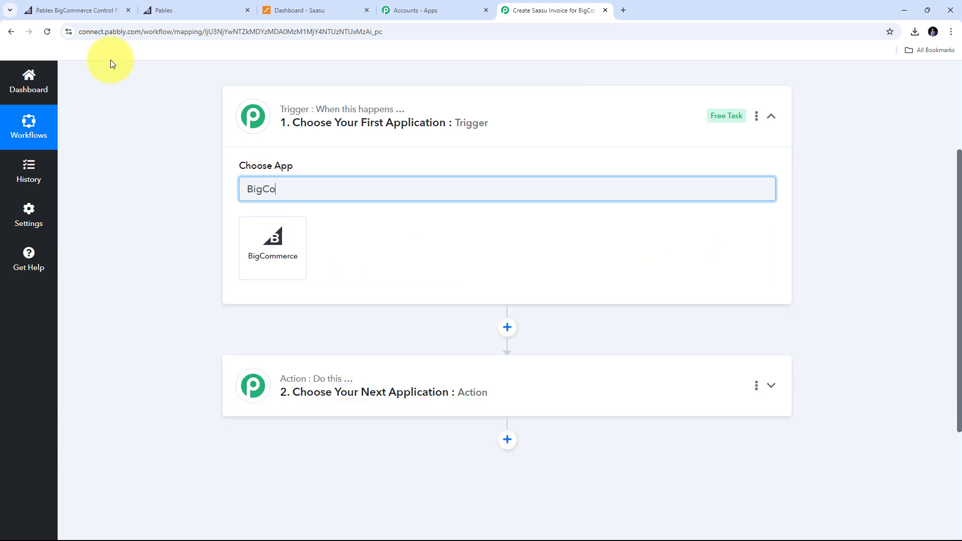
text(mmerce)
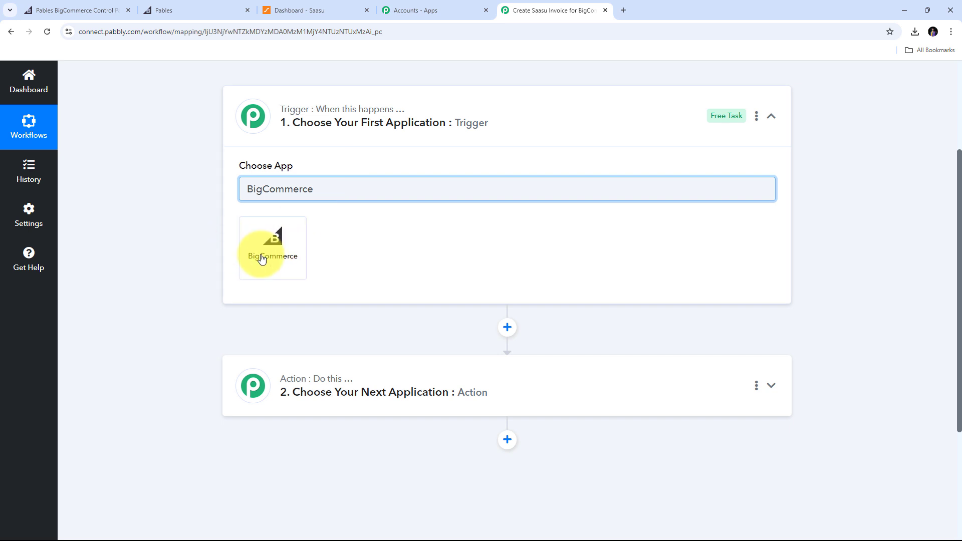
Choose BigCommerce as the trigger app with the New Order Created event.
click(277, 246)
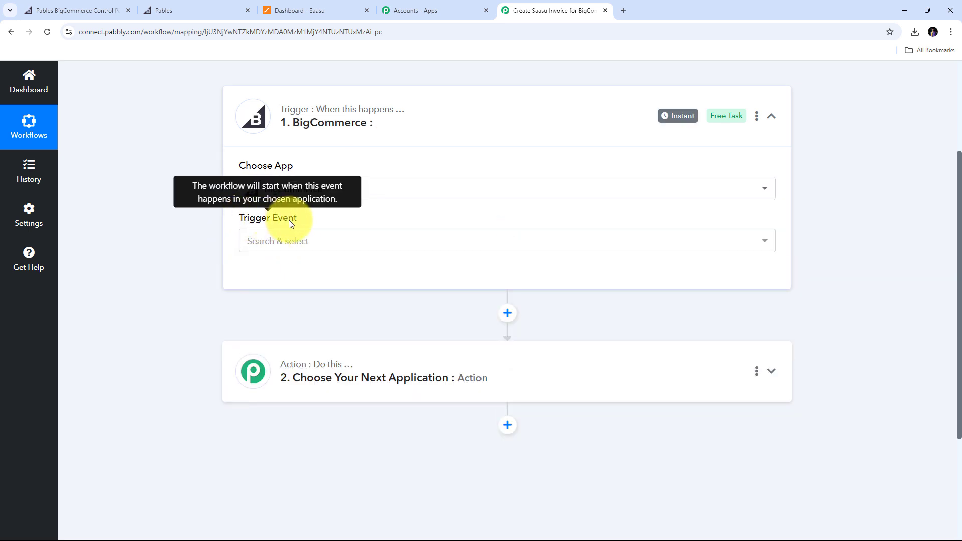
click(570, 246)
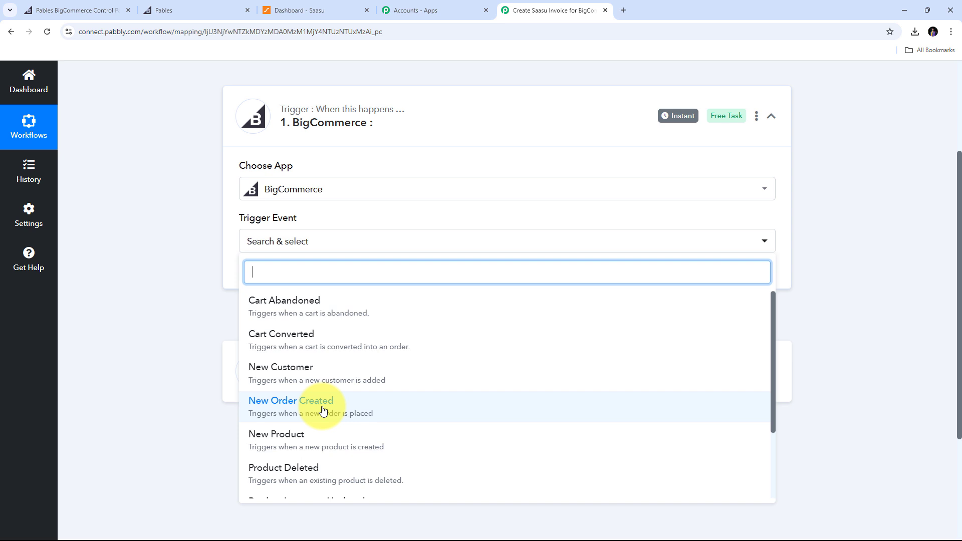
click(322, 410)
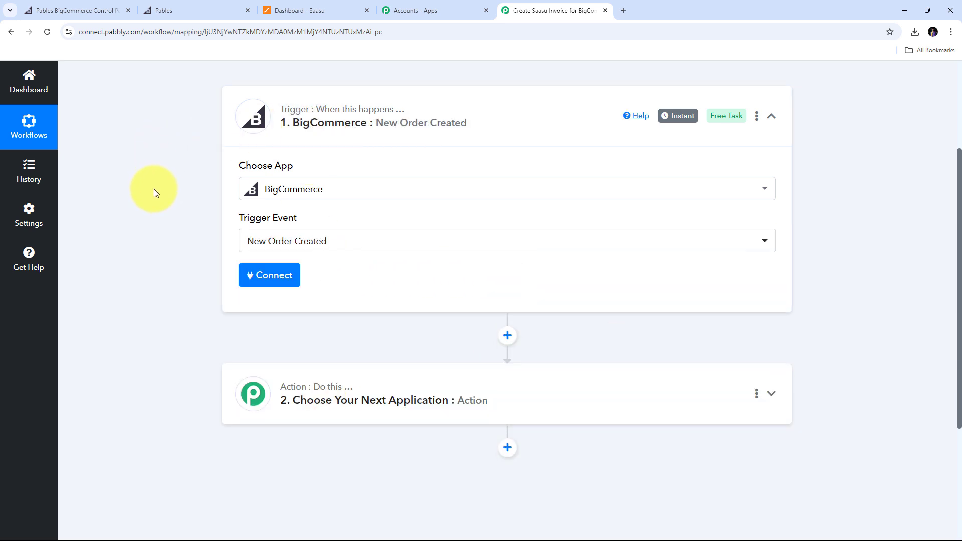
Start a new BigCommerce connection and scroll to its Store Hash Key field.
click(262, 281)
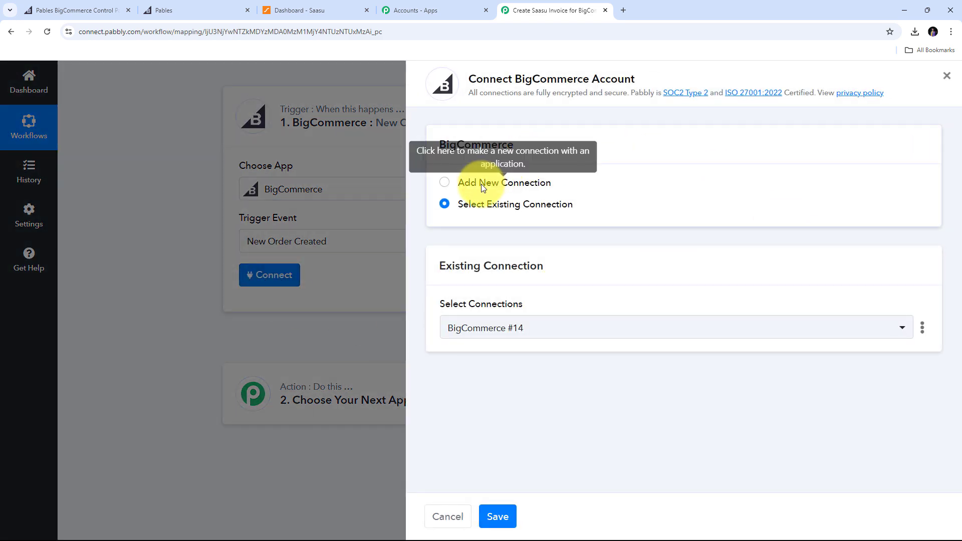
click(482, 185)
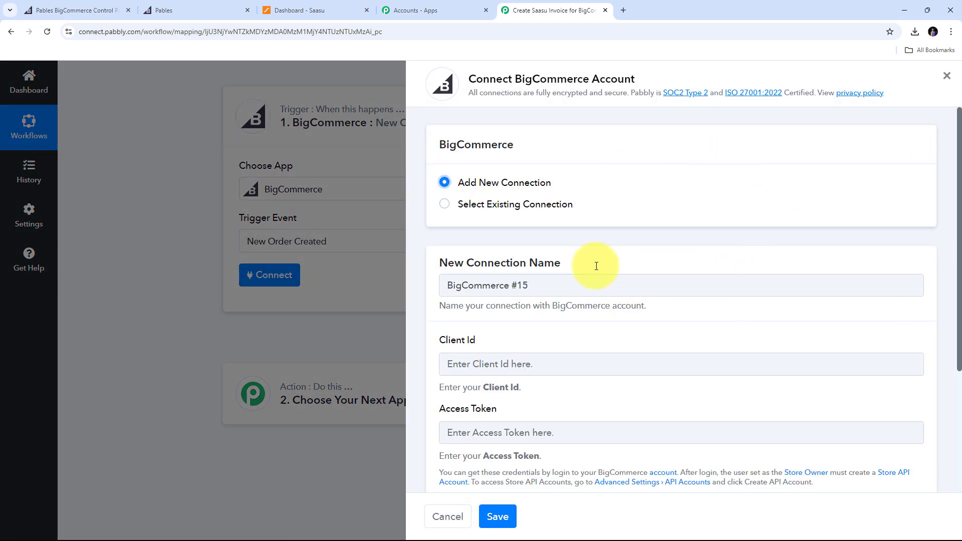
scroll(594, 262, down, 2)
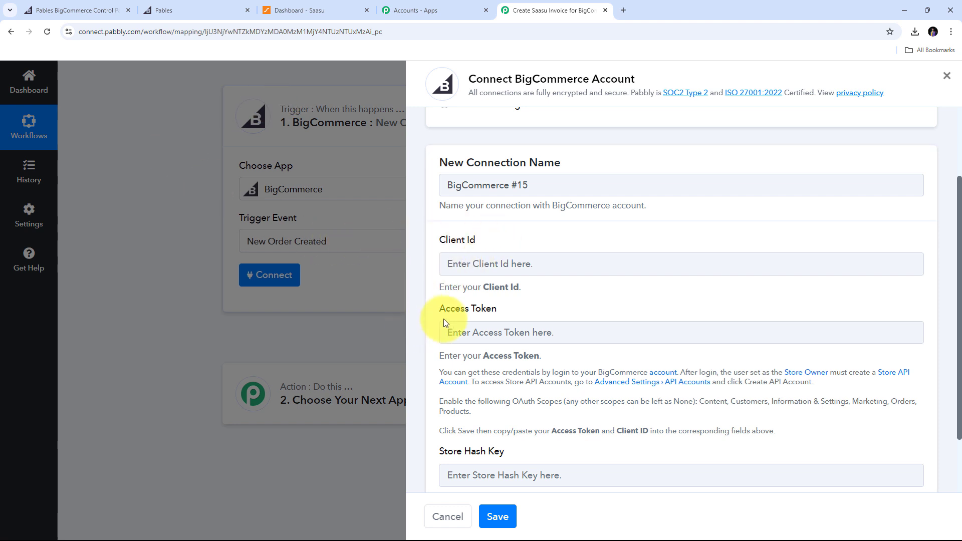
scroll(488, 318, down, 2)
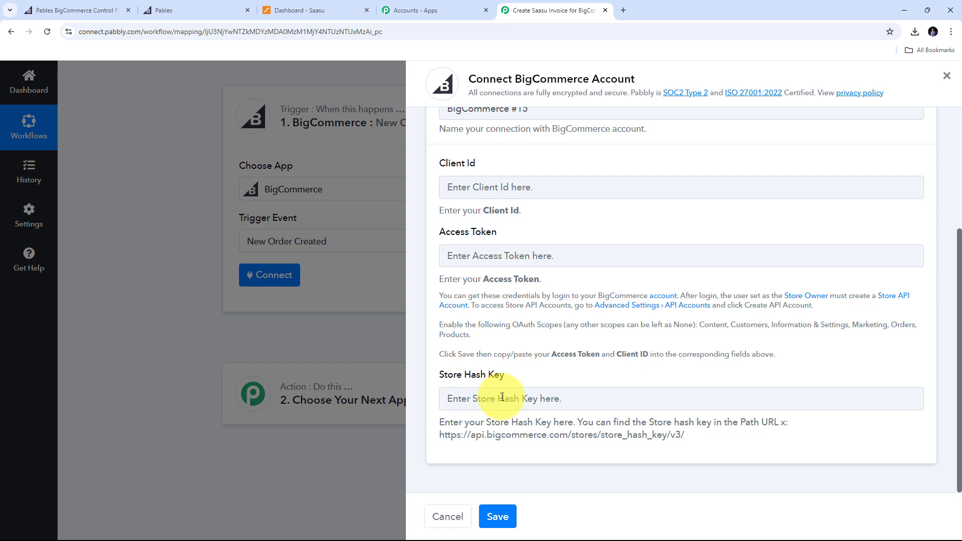
Copy the store hash from the BigCommerce control panel's web address.
click(53, 6)
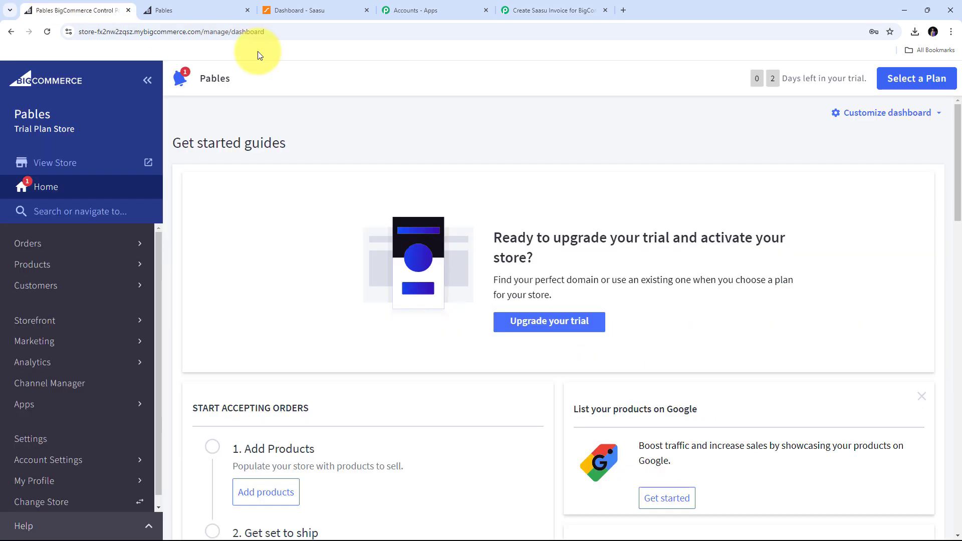
click(317, 34)
double_click(318, 34)
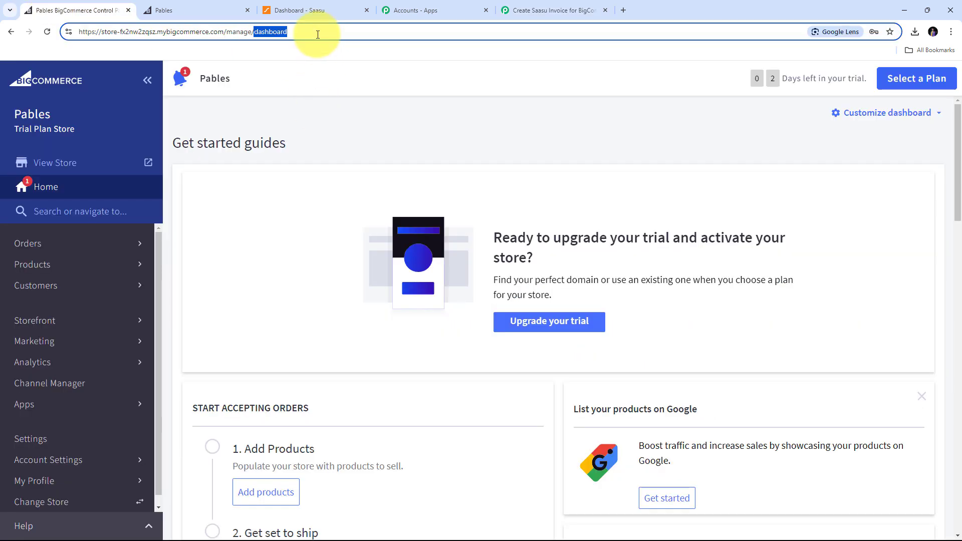
drag(121, 32, 150, 32)
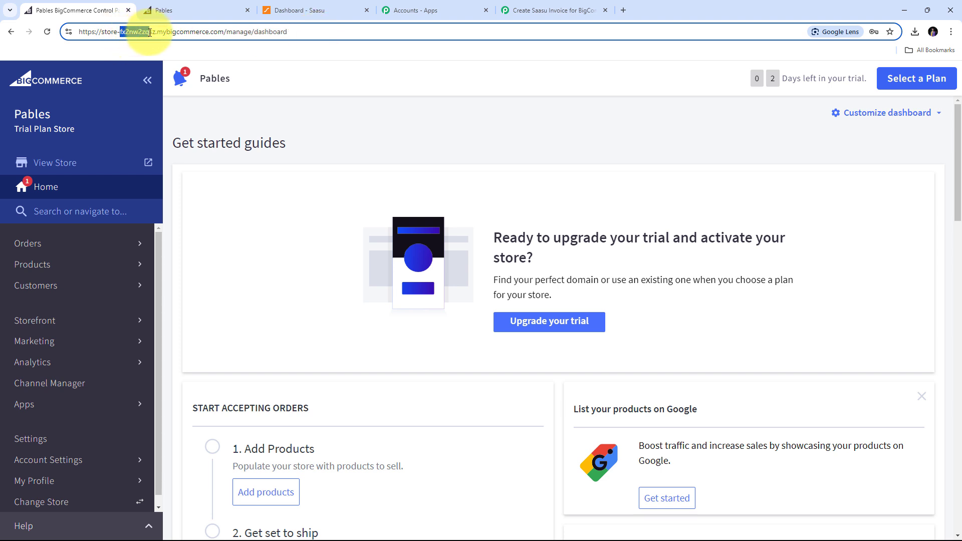
double_click(131, 33)
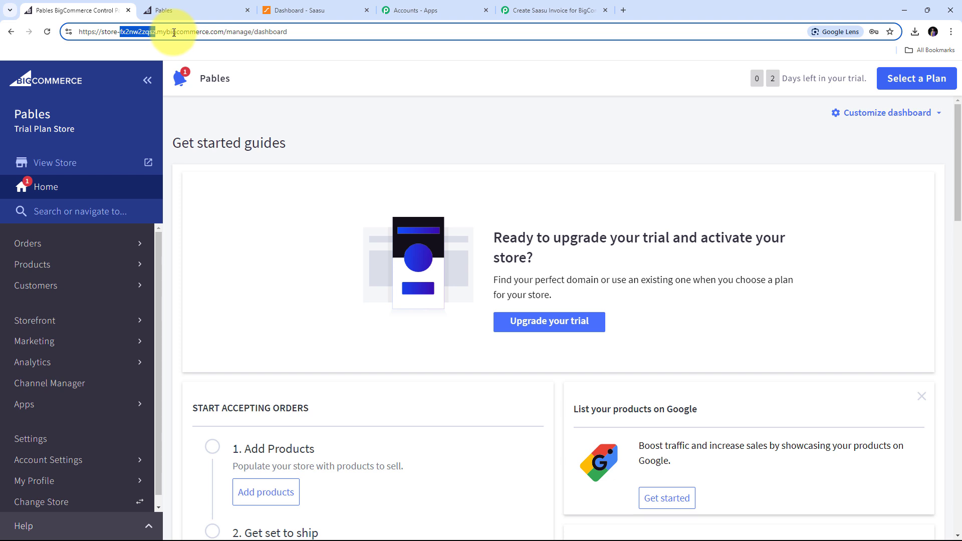
right_click(129, 32)
click(154, 125)
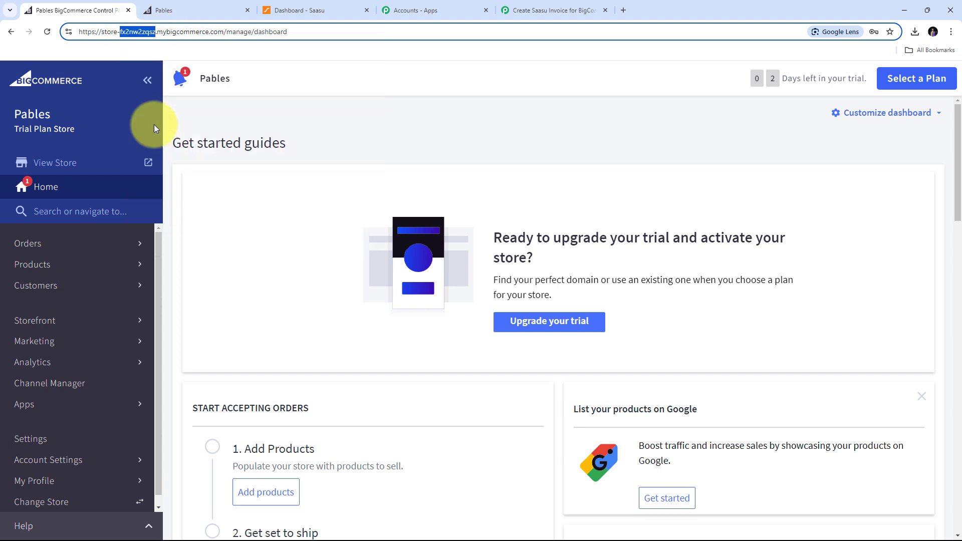
Paste the store hash into Pabbly's Store Hash Key field.
click(544, 7)
click(467, 399)
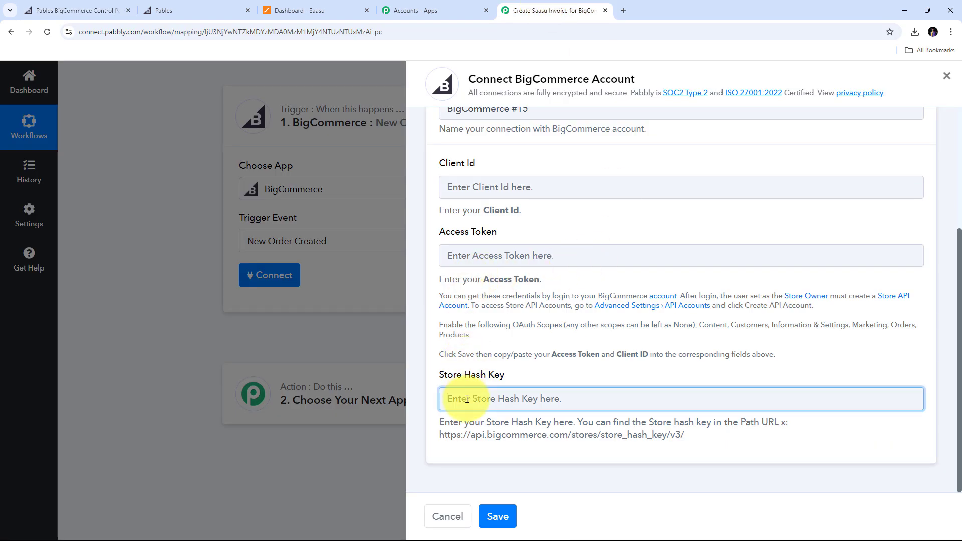
key(ctrl+v)
click(520, 368)
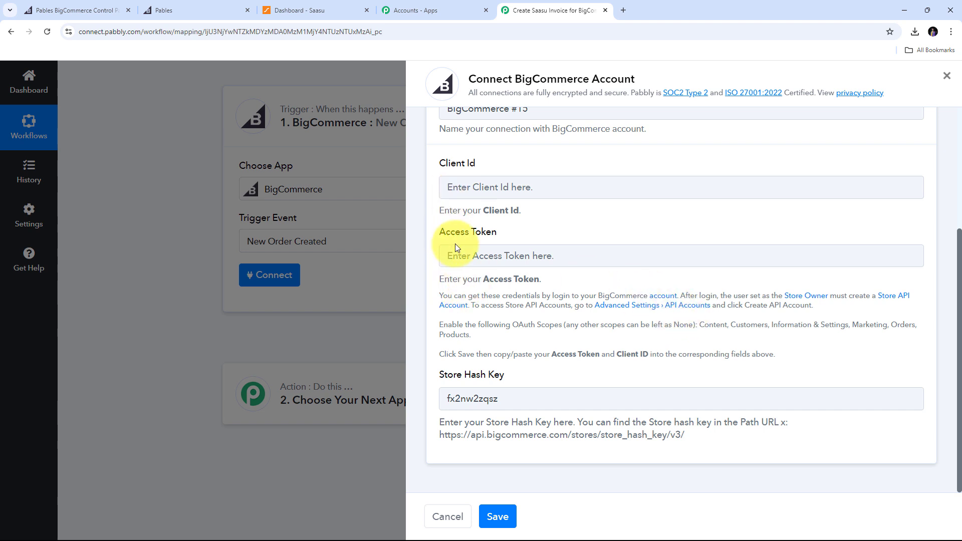
Go to BigCommerce Settings > Store-level API accounts and begin creating an API account.
click(65, 9)
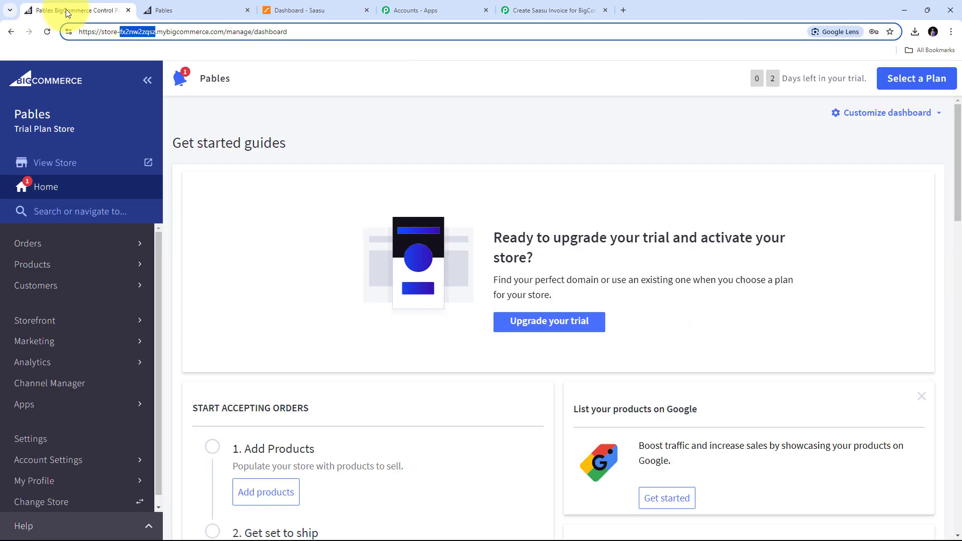
scroll(75, 351, down, 1)
click(31, 431)
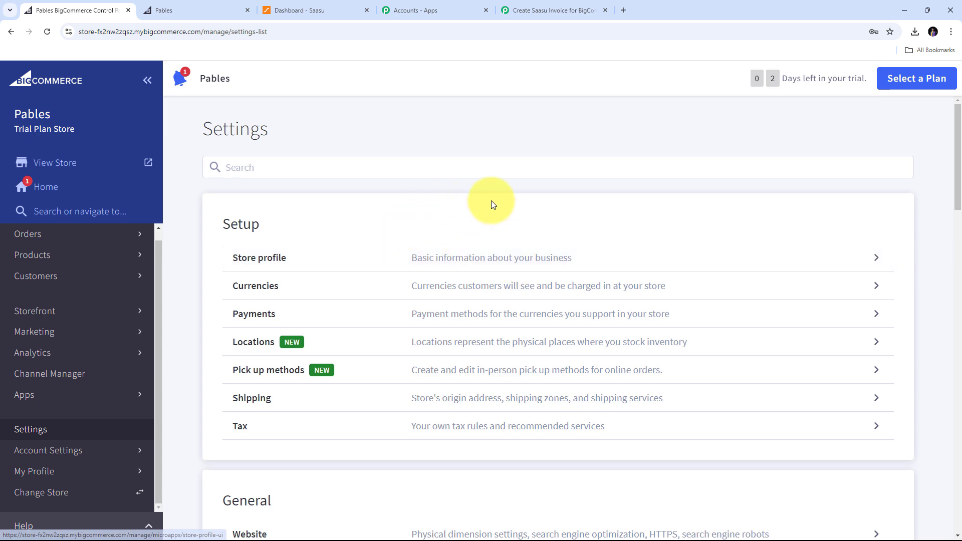
scroll(505, 200, down, 15)
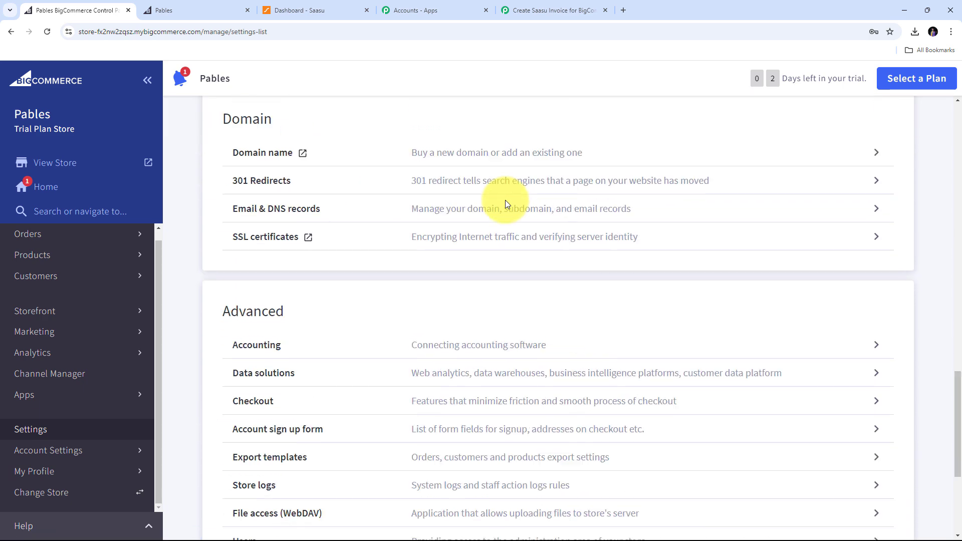
scroll(506, 200, down, 5)
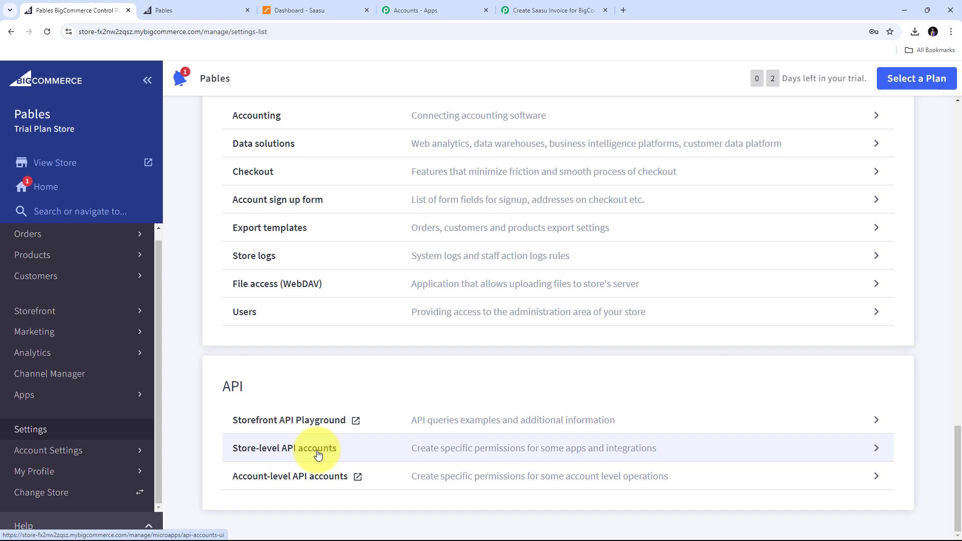
click(867, 452)
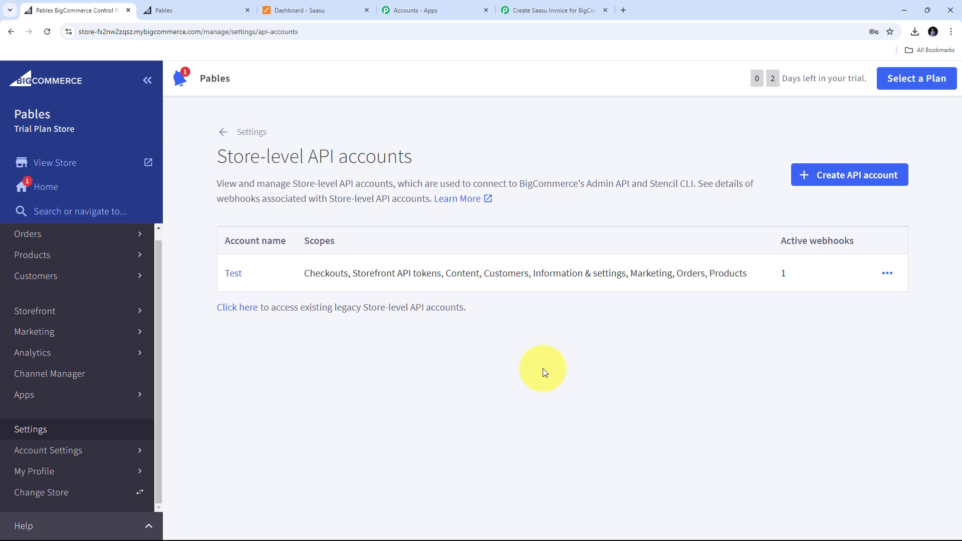
click(838, 184)
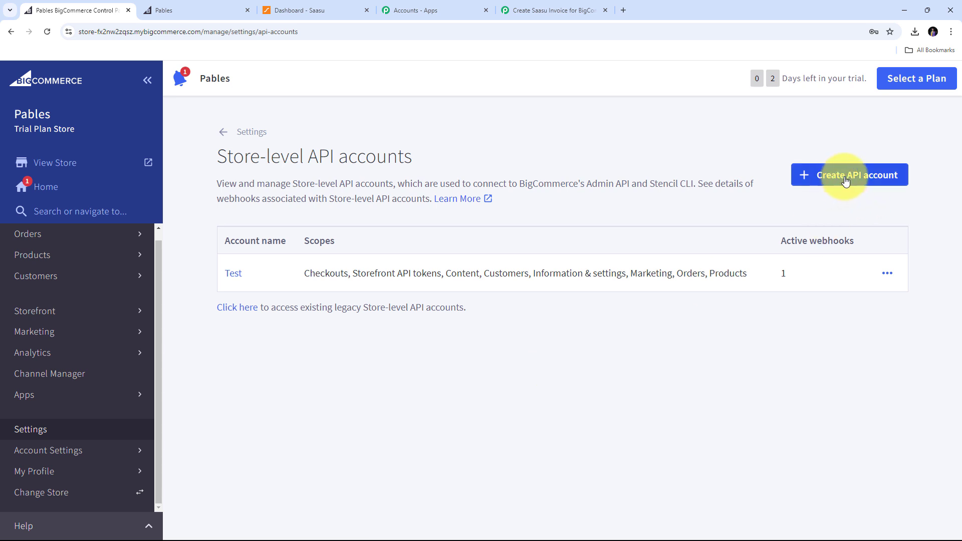
scroll(283, 231, down, 2)
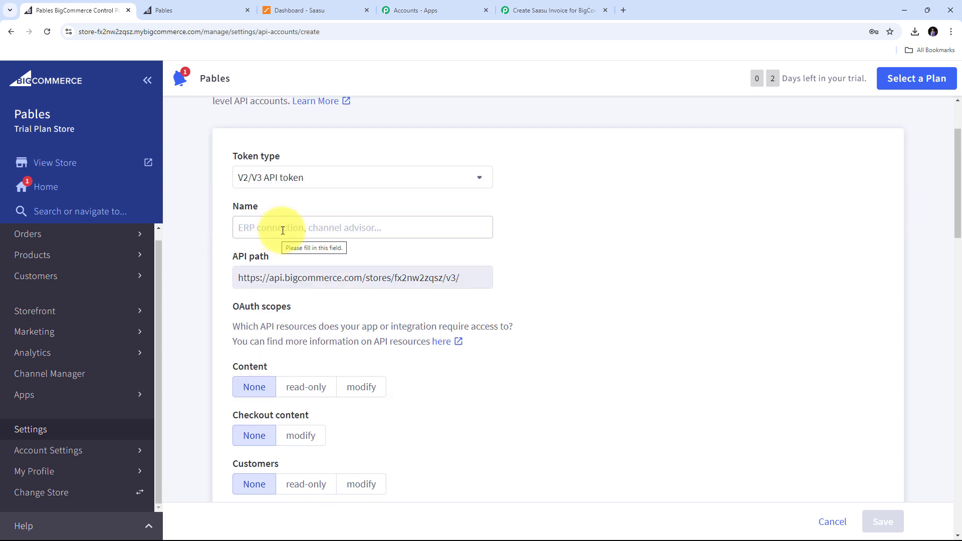
Name the new BigCommerce API account 'Saasu Invoices'.
click(282, 230)
text(Saasu Invoices)
scroll(582, 240, down, 2)
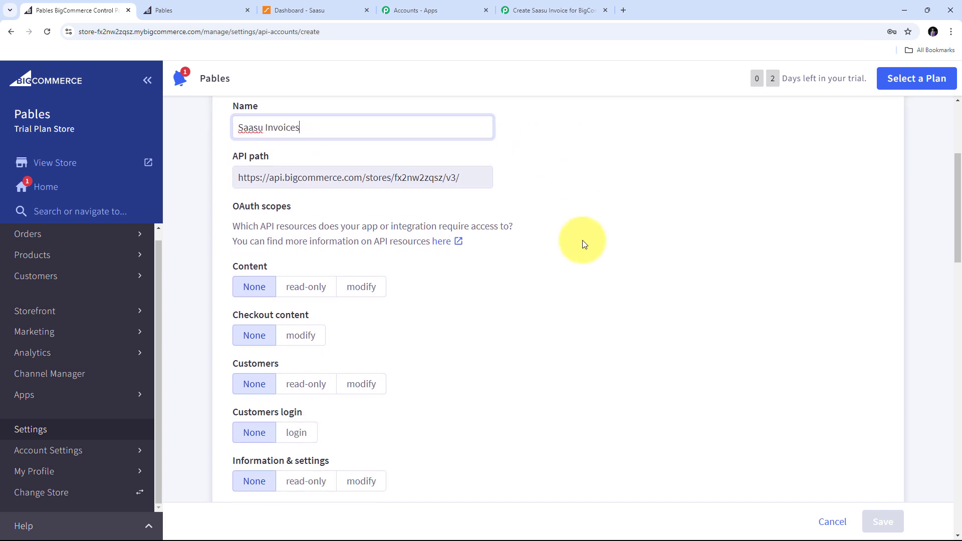
scroll(582, 240, down, 1)
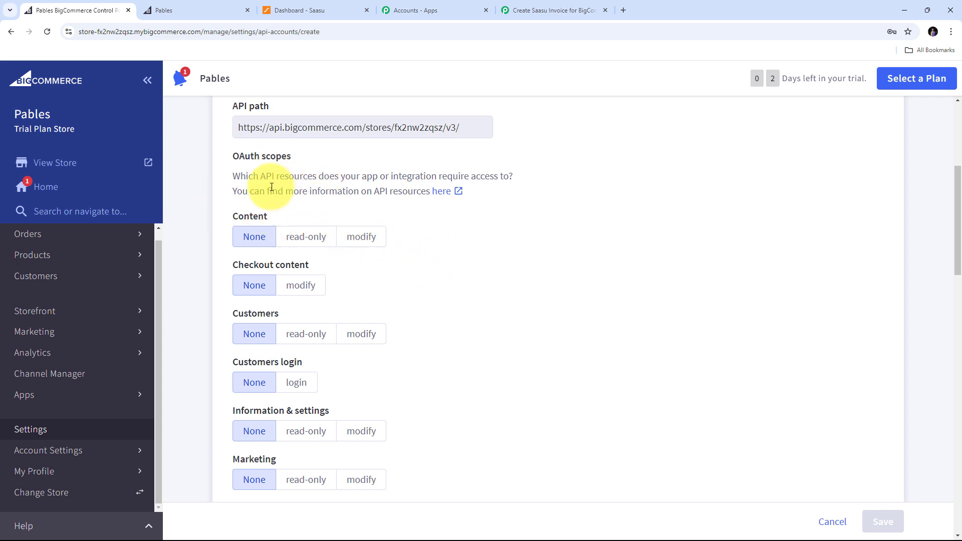
Check Pabbly's required scopes, set Content and Customers to modify, and save the account.
click(537, 12)
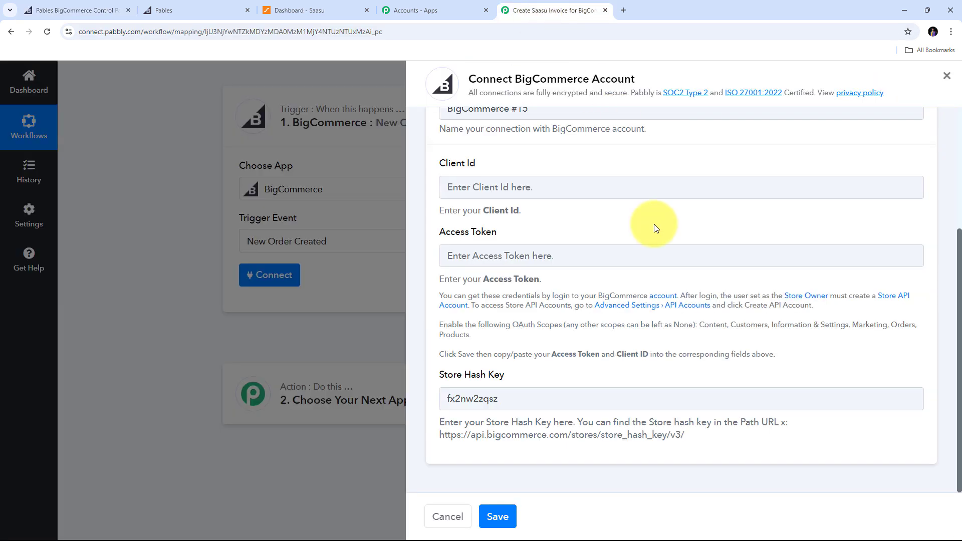
drag(699, 325, 793, 344)
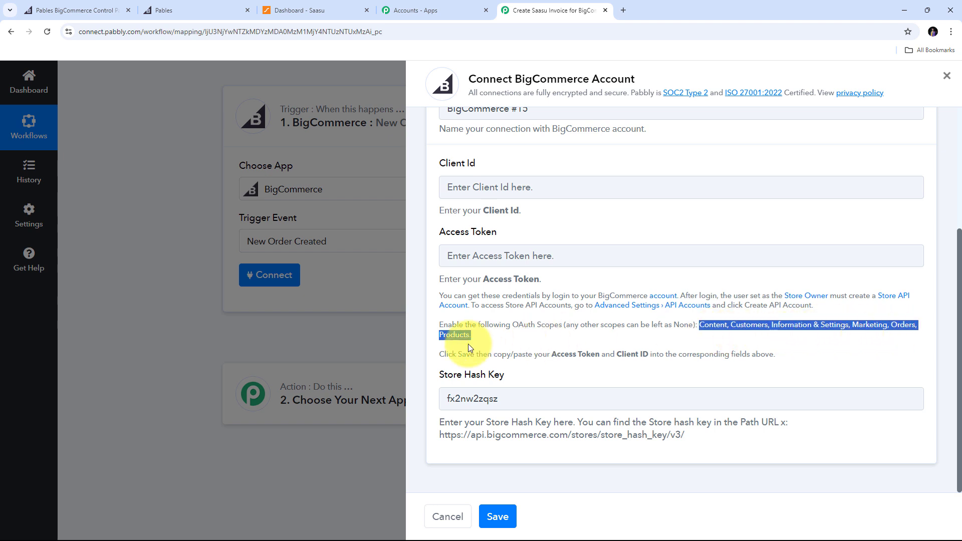
click(78, 10)
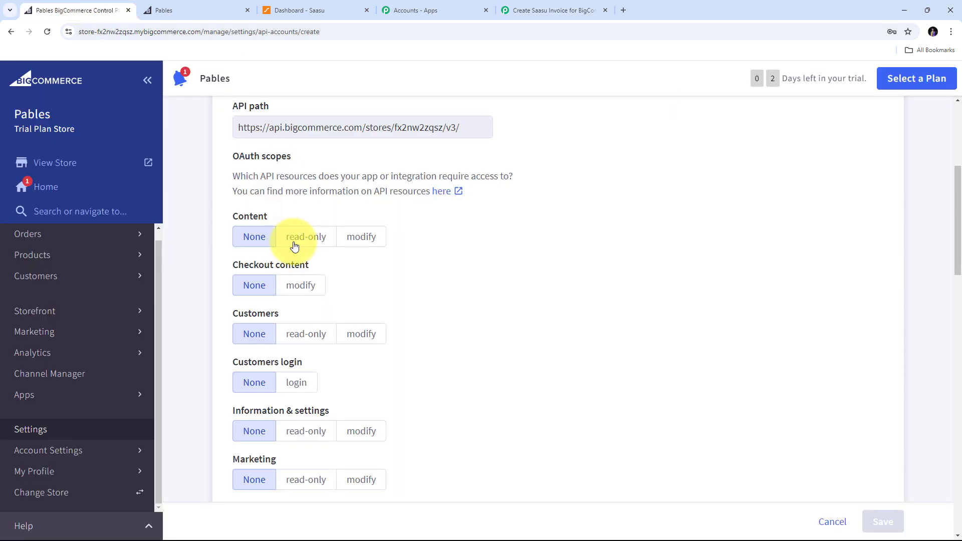
click(361, 237)
click(362, 333)
scroll(401, 301, down, 2)
scroll(537, 304, up, 2)
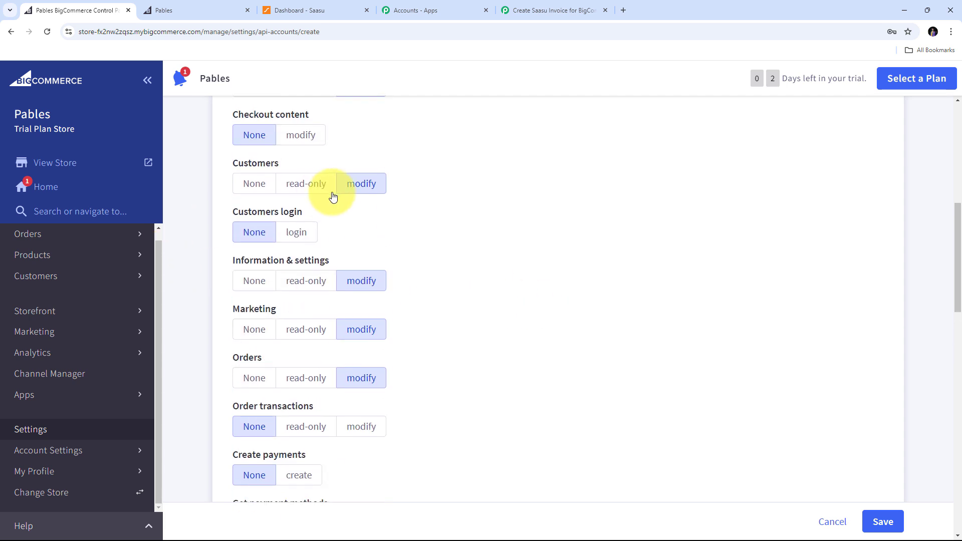
scroll(261, 254, up, 3)
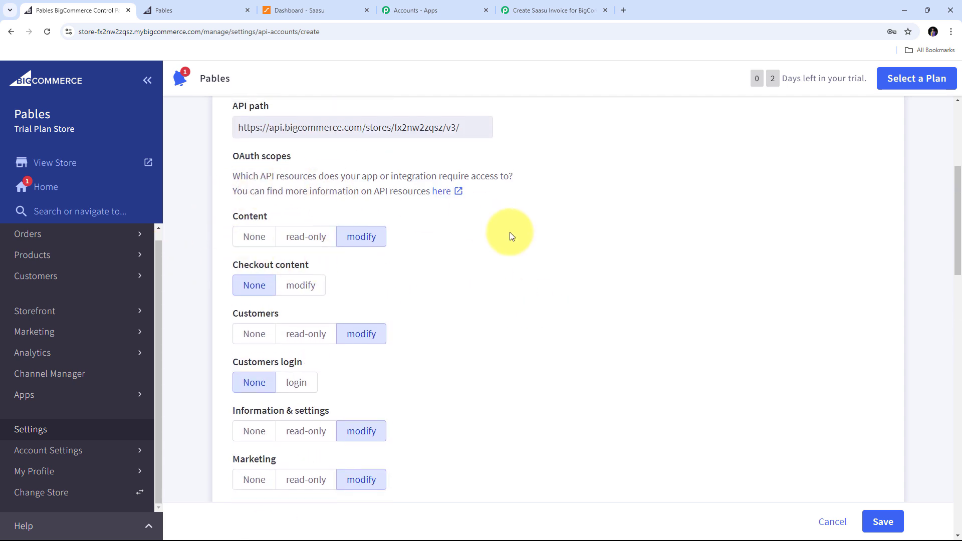
click(882, 522)
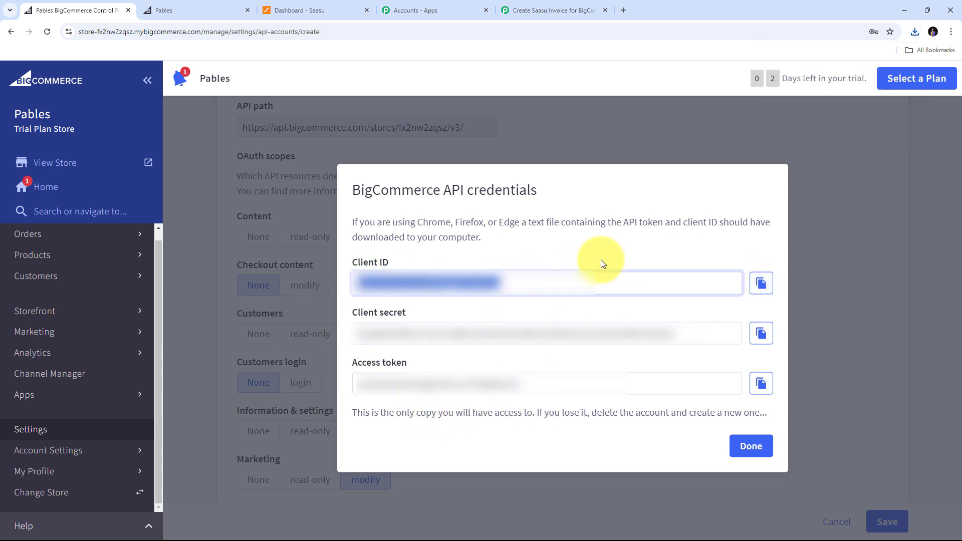
Copy the Client ID into Pabbly, save the connection, then save and await a test order.
click(760, 284)
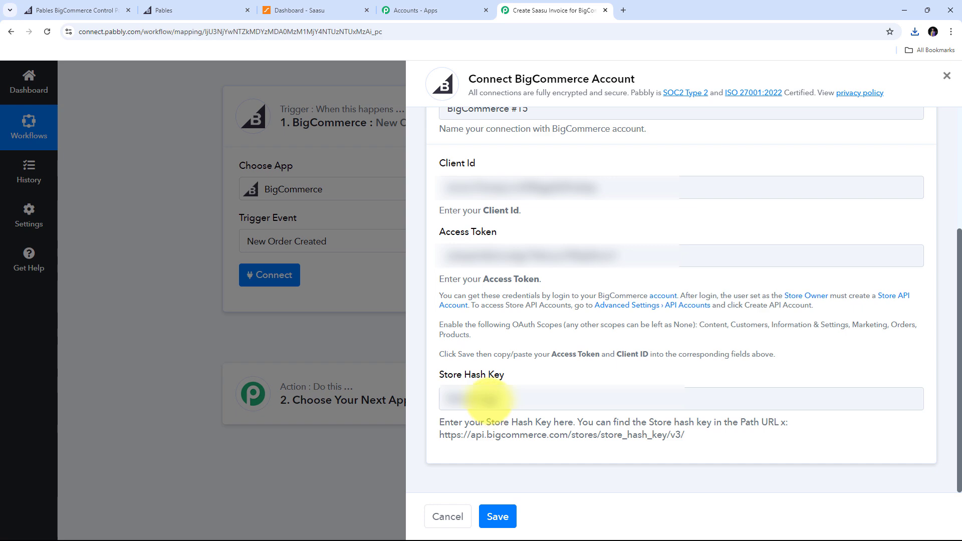
click(496, 521)
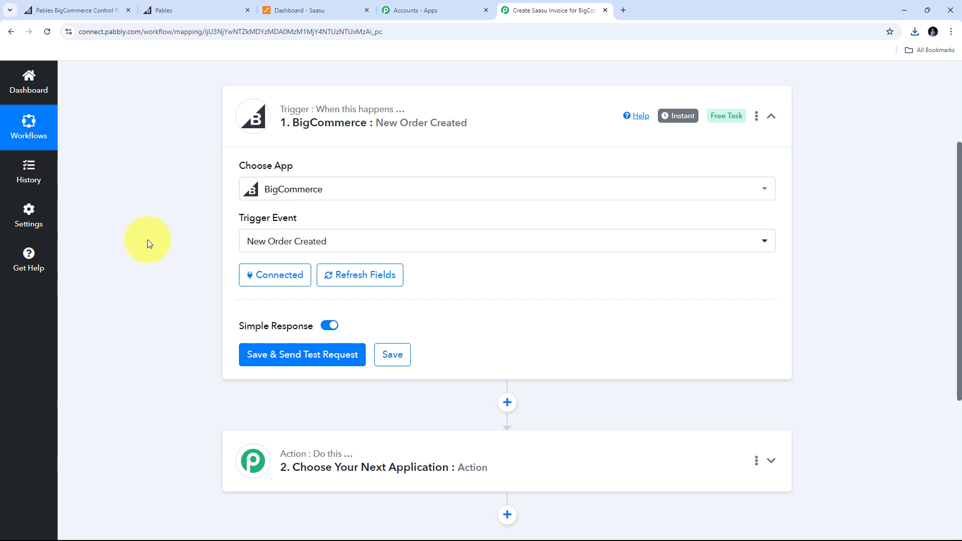
click(304, 356)
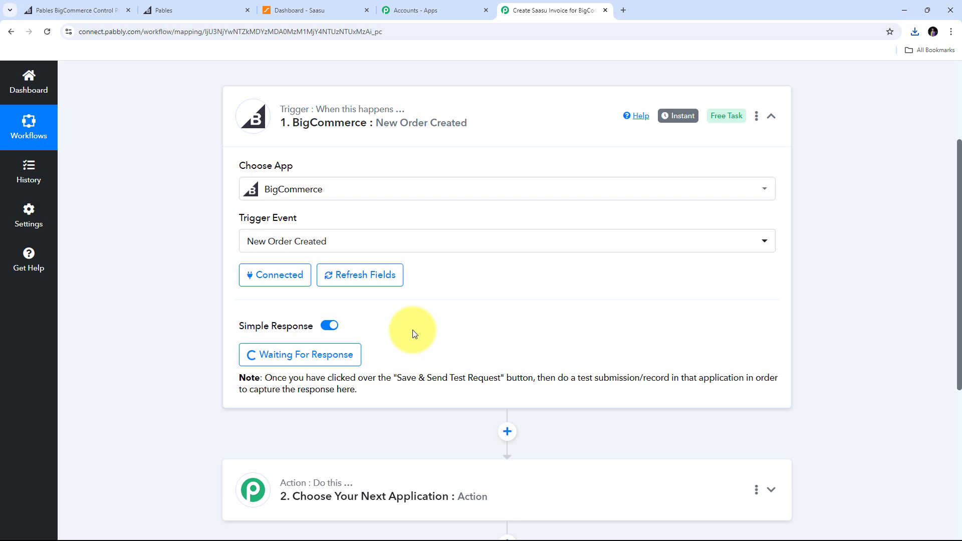
Add the [Sample] Able Brewing System to the storefront cart and go to checkout.
click(180, 4)
scroll(596, 183, down, 8)
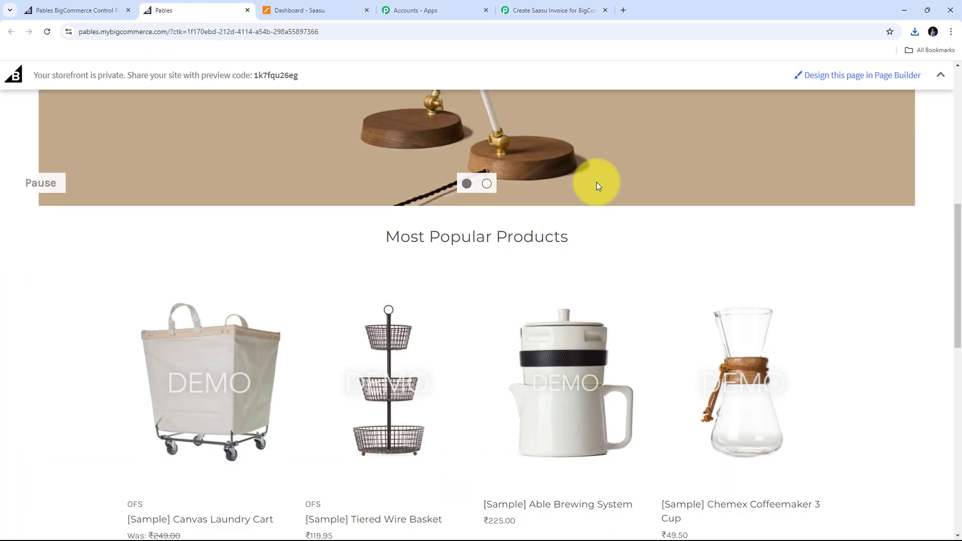
scroll(596, 186, down, 4)
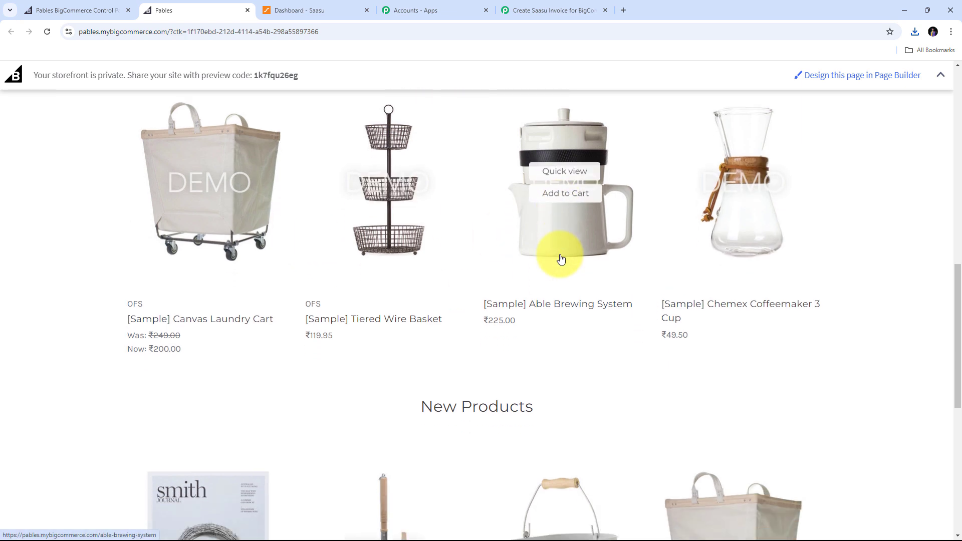
scroll(560, 259, down, 3)
scroll(560, 259, up, 4)
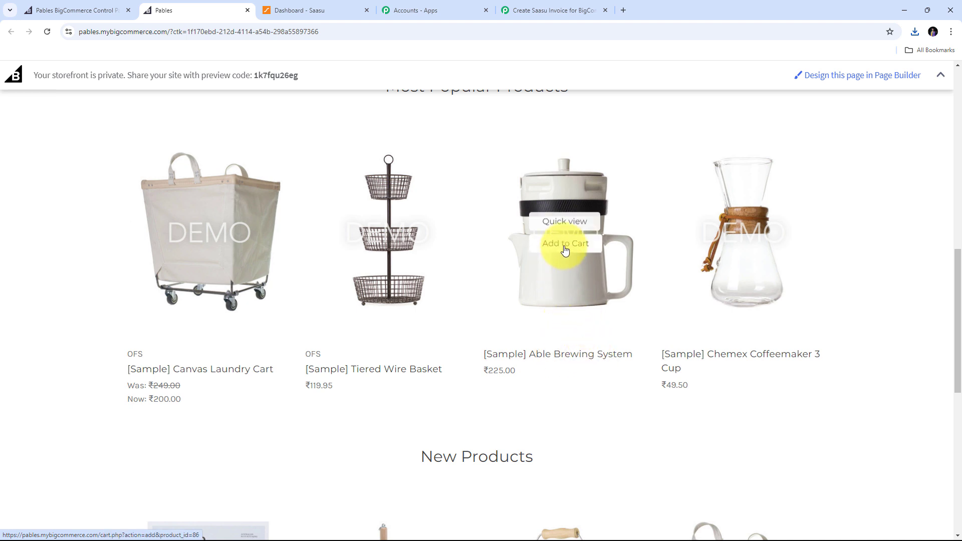
click(566, 244)
scroll(644, 189, down, 5)
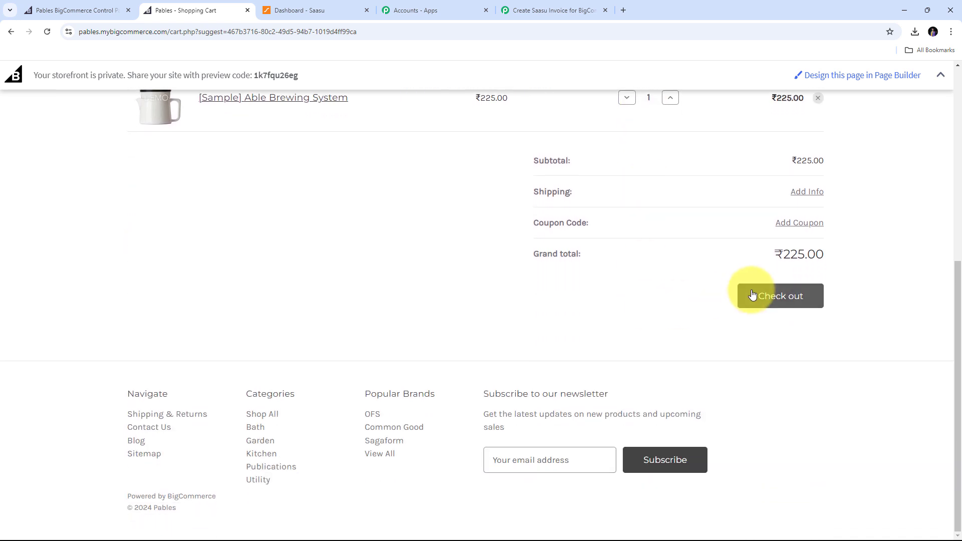
click(753, 295)
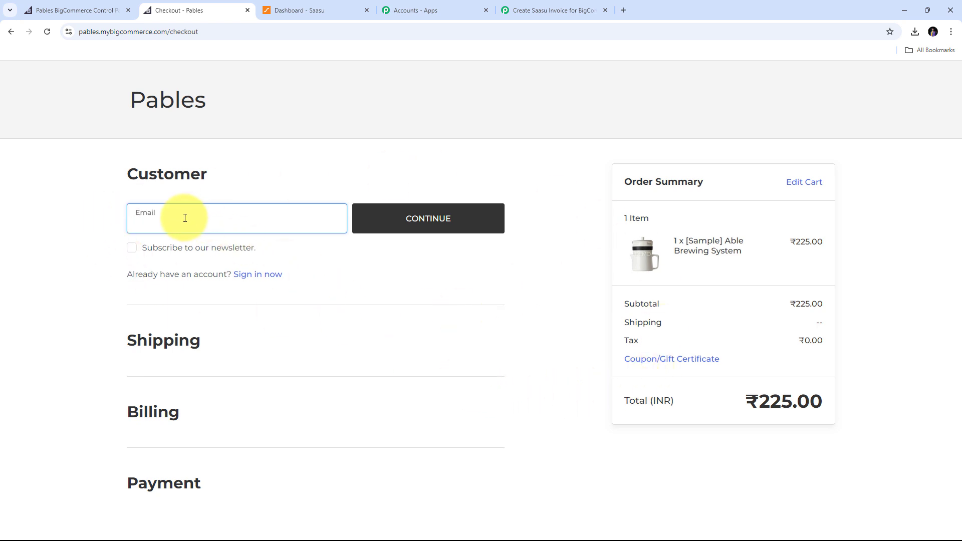
Autofill the saved customer e-mail and continue to shipping details.
text(m)
key(Down)
key(Return)
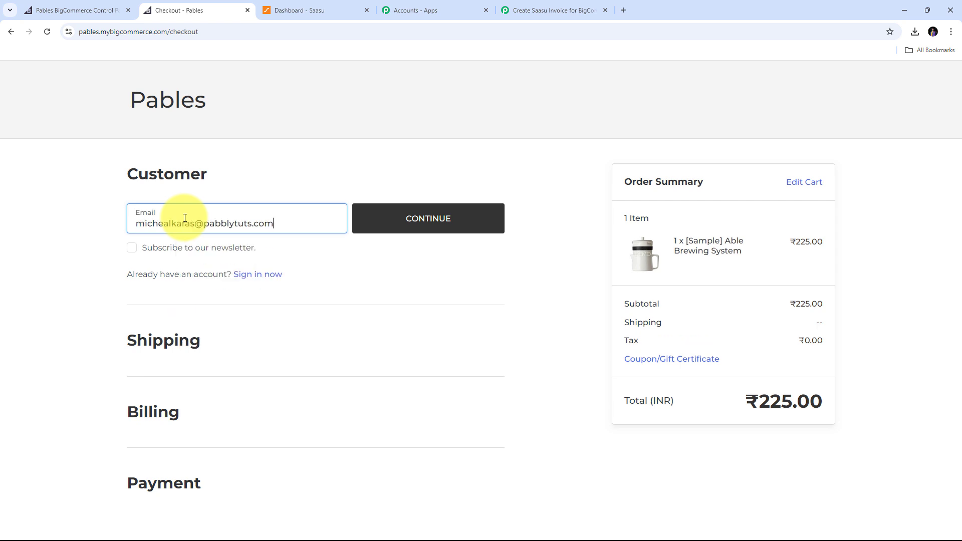
click(382, 219)
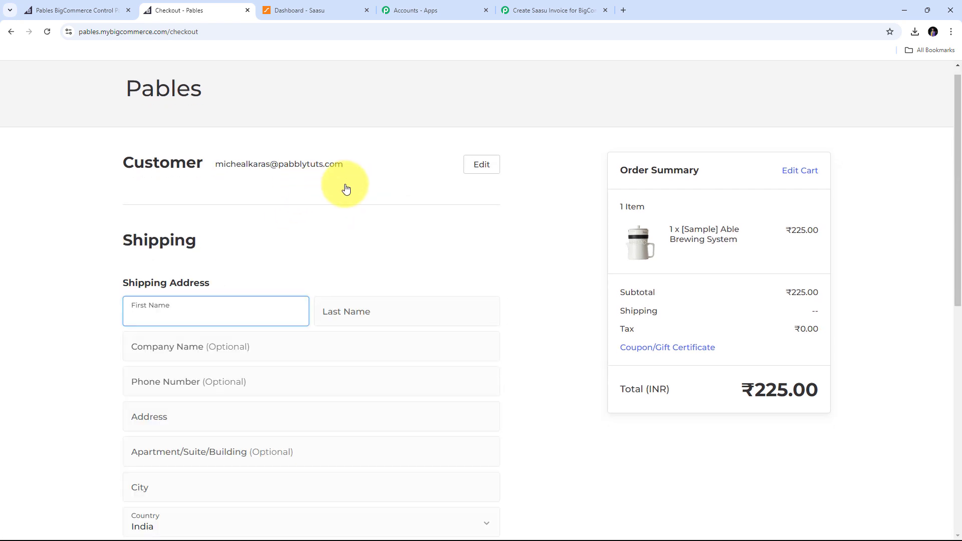
Enter the customer's first and last name, street address and city.
scroll(346, 189, down, 2)
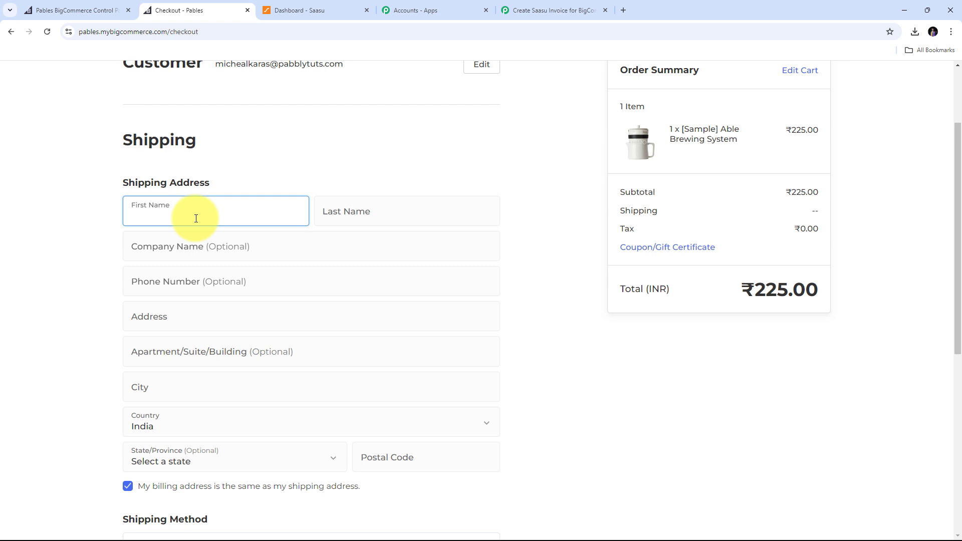
key(Tab)
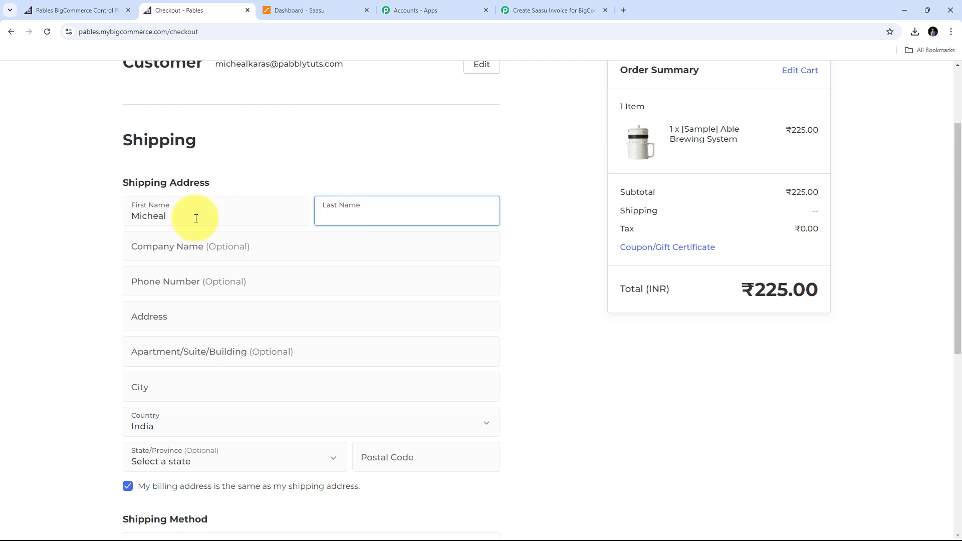
key(Tab)
key(Tab)
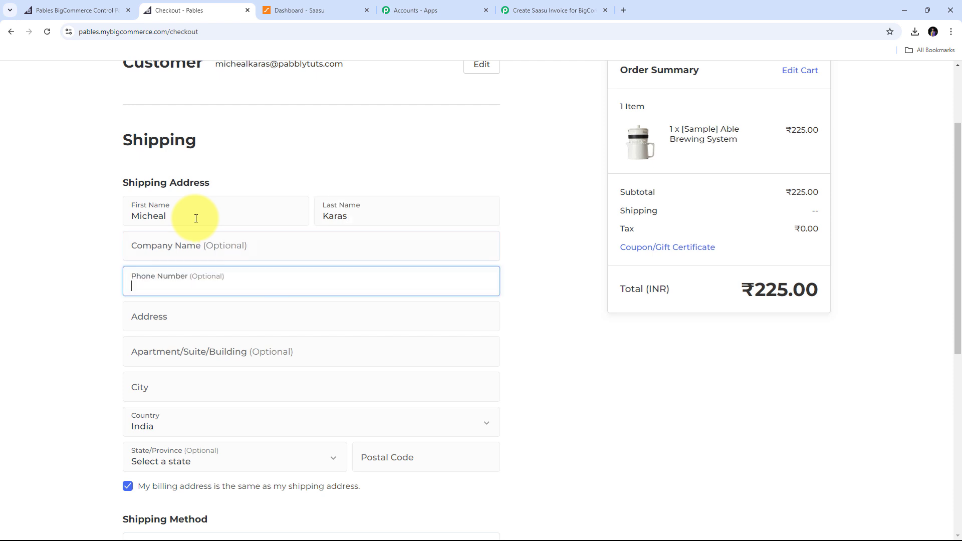
key(Tab)
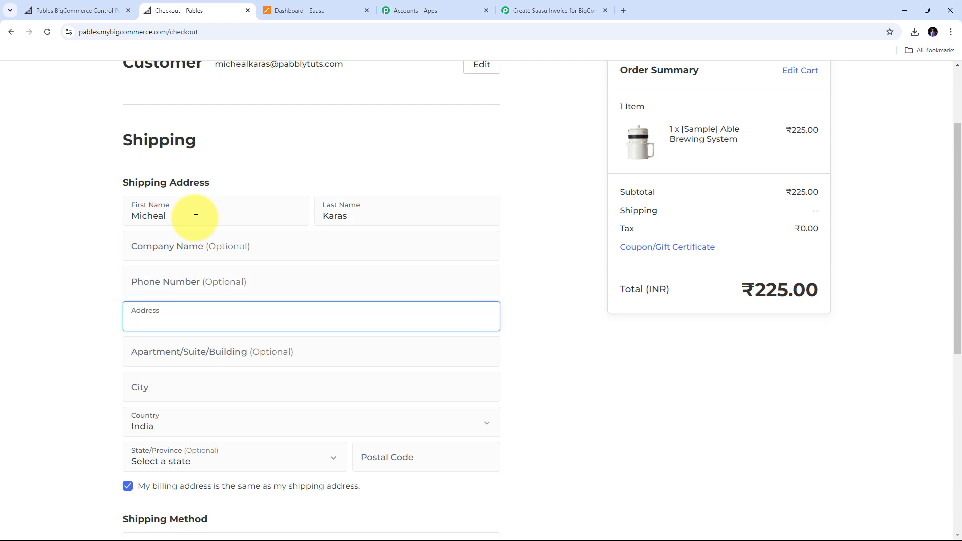
text(New Street)
key(Tab)
key(Tab)
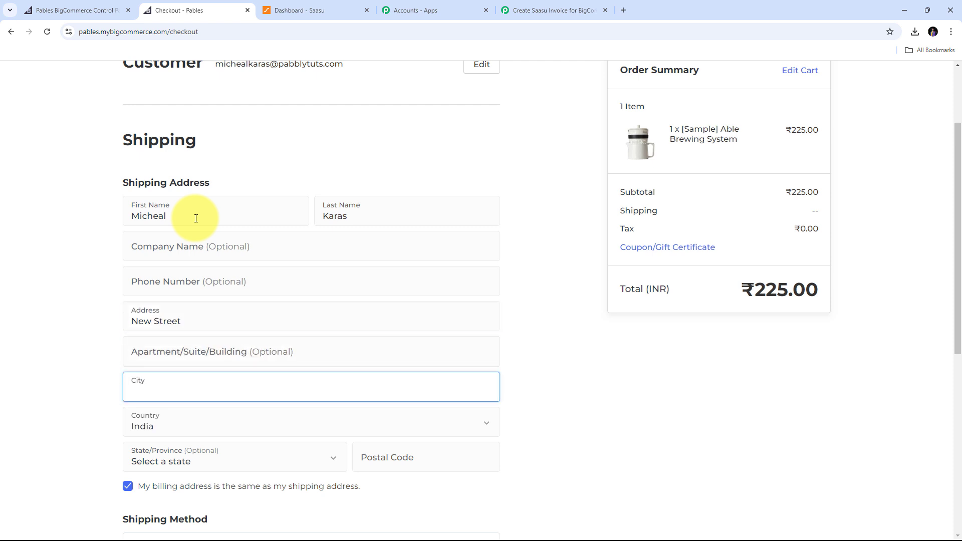
text(Indore)
Select Madhya Pradesh as the state, enter the postal code, and continue to payment.
scroll(199, 328, down, 2)
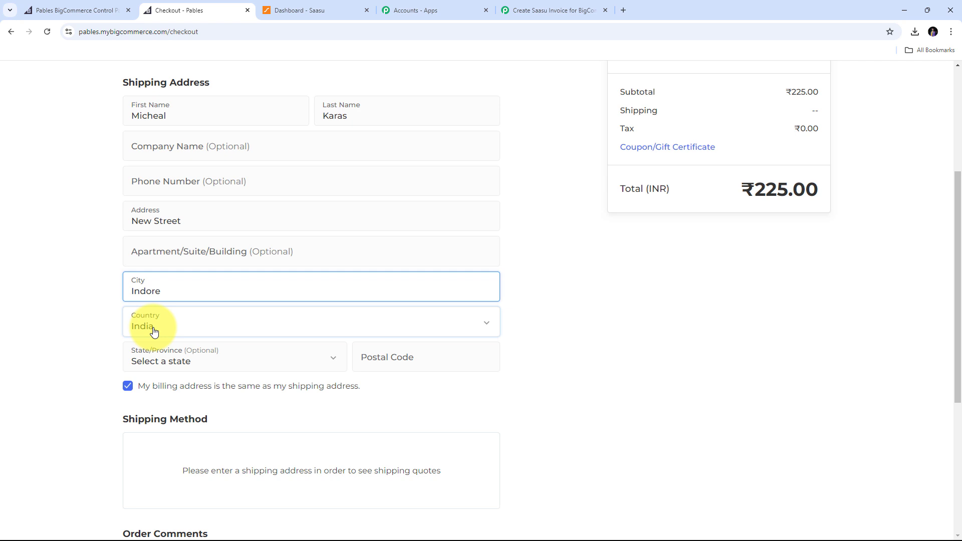
click(293, 360)
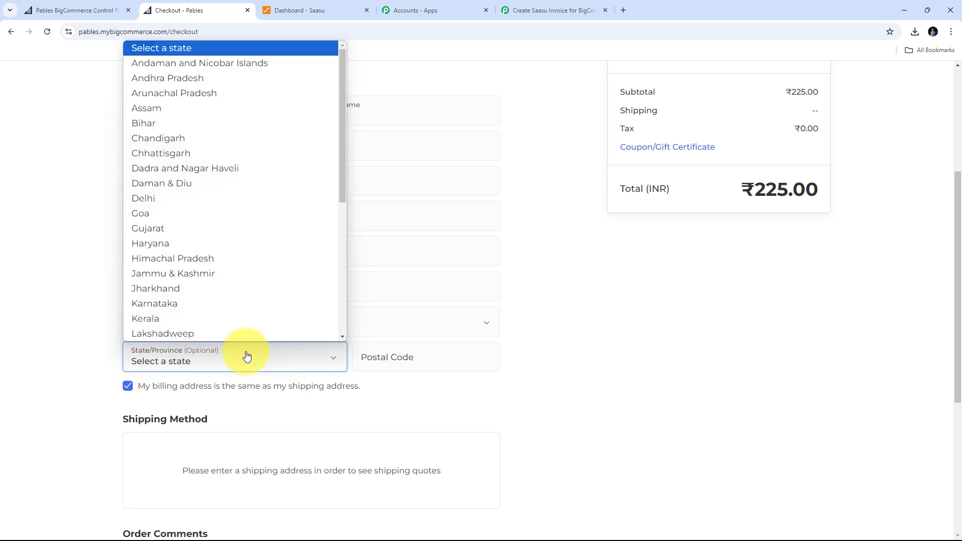
scroll(233, 282, down, 4)
click(175, 150)
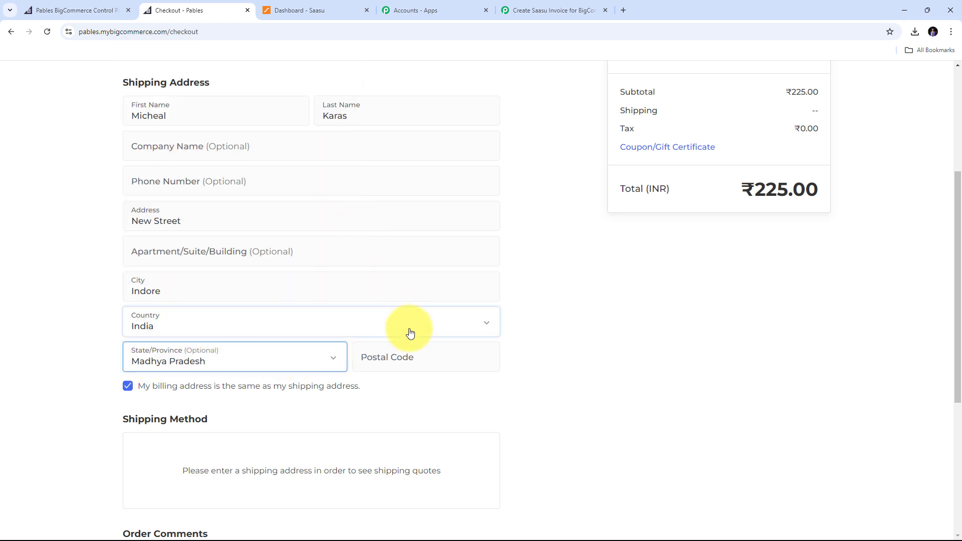
click(399, 362)
text(411111)
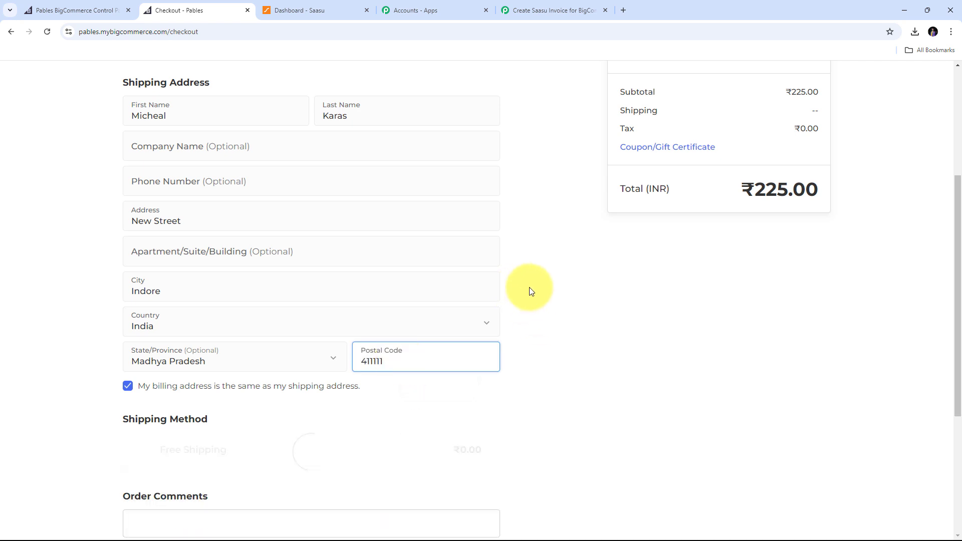
scroll(529, 288, down, 3)
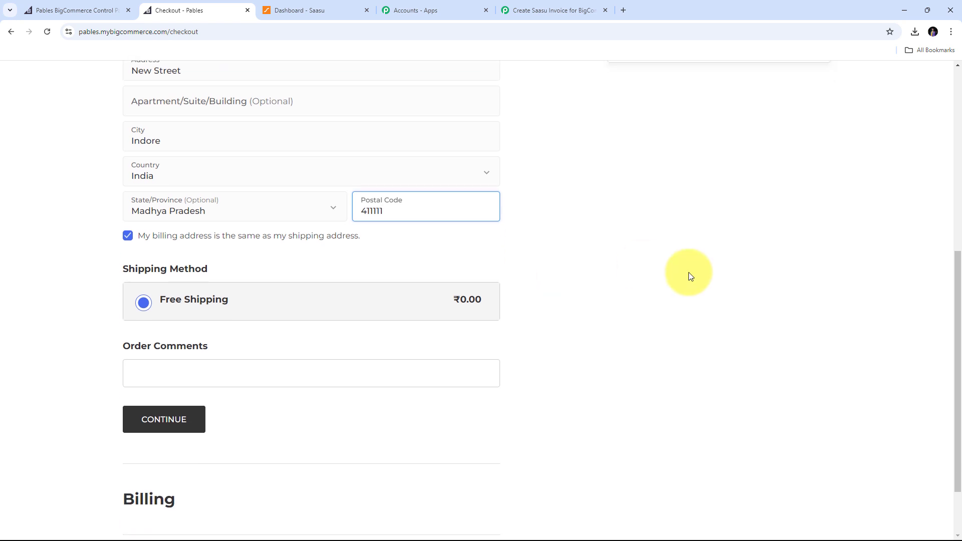
click(145, 419)
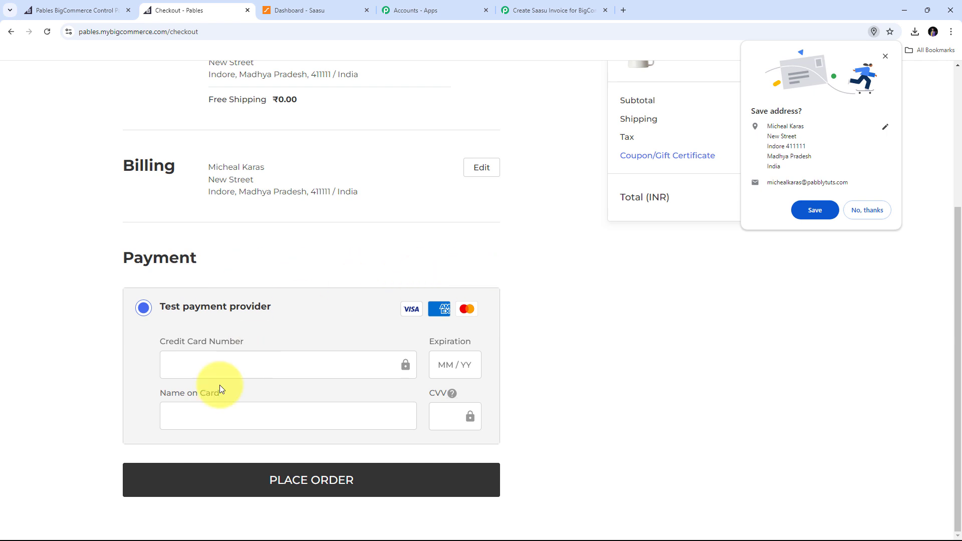
click(210, 369)
text(41)
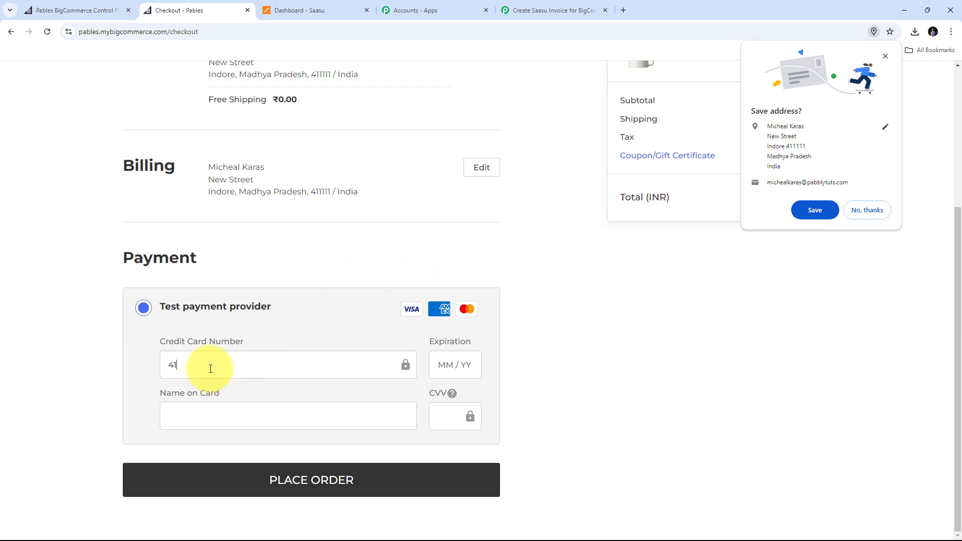
text(11 1111 1111 1111)
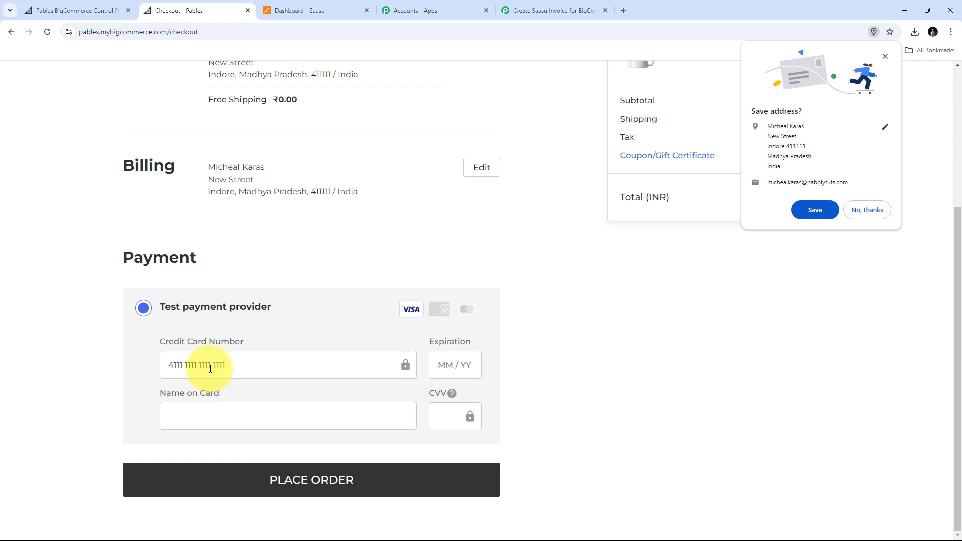
text(022)
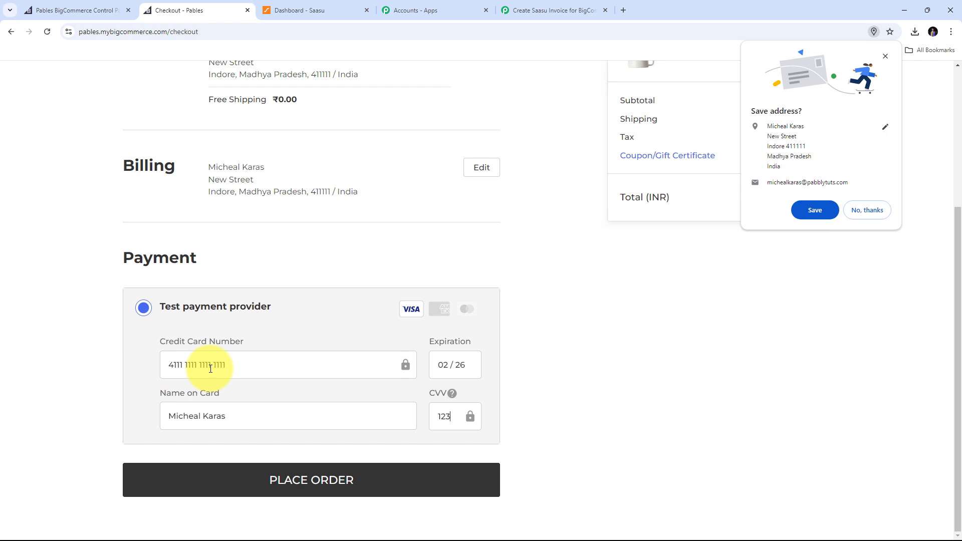
click(328, 485)
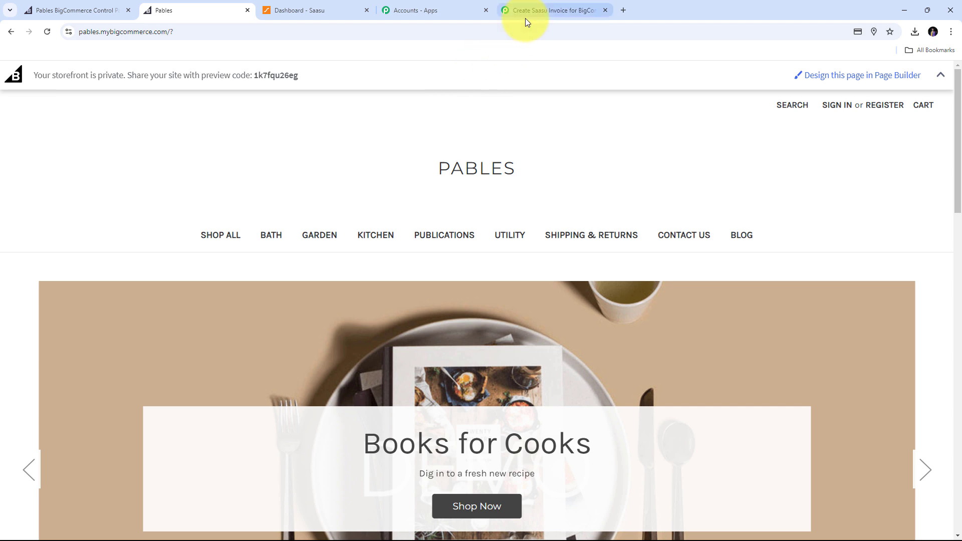
Review the captured store/order/created response in the workflow, highlighting Data Id 102 and the Store Id.
click(526, 11)
scroll(877, 219, down, 5)
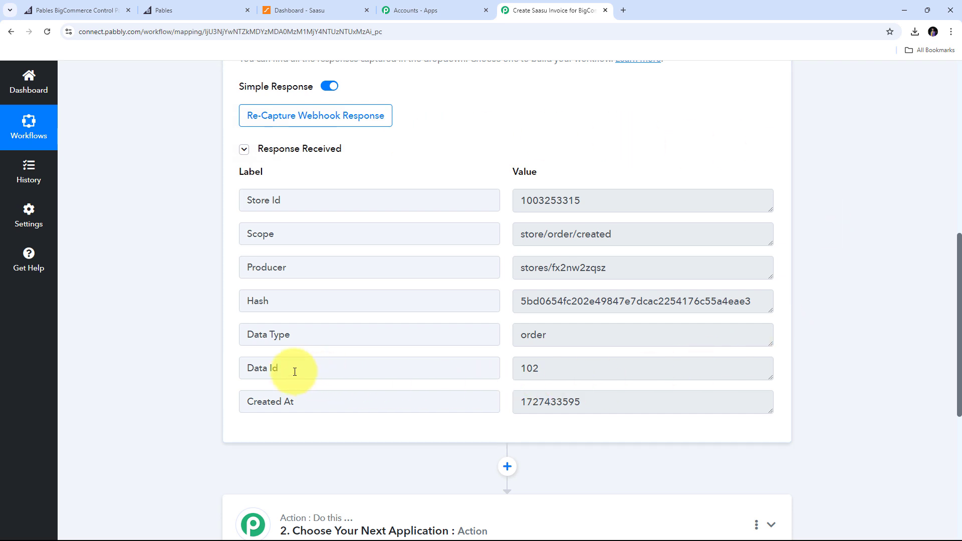
double_click(562, 370)
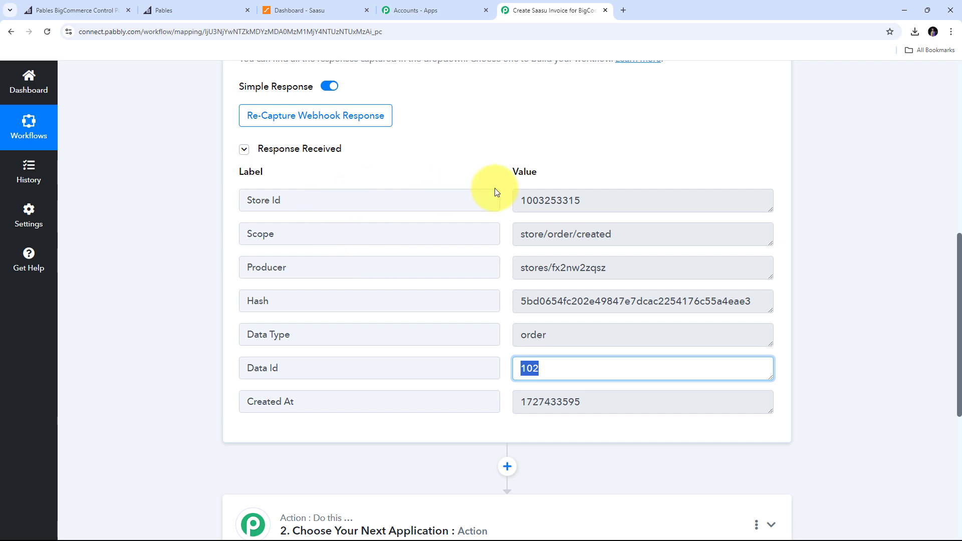
double_click(635, 199)
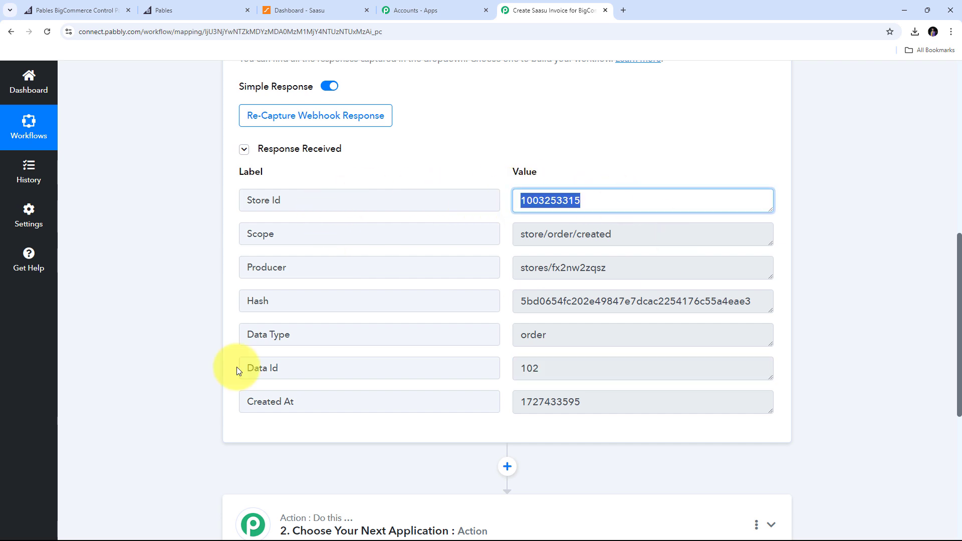
click(548, 371)
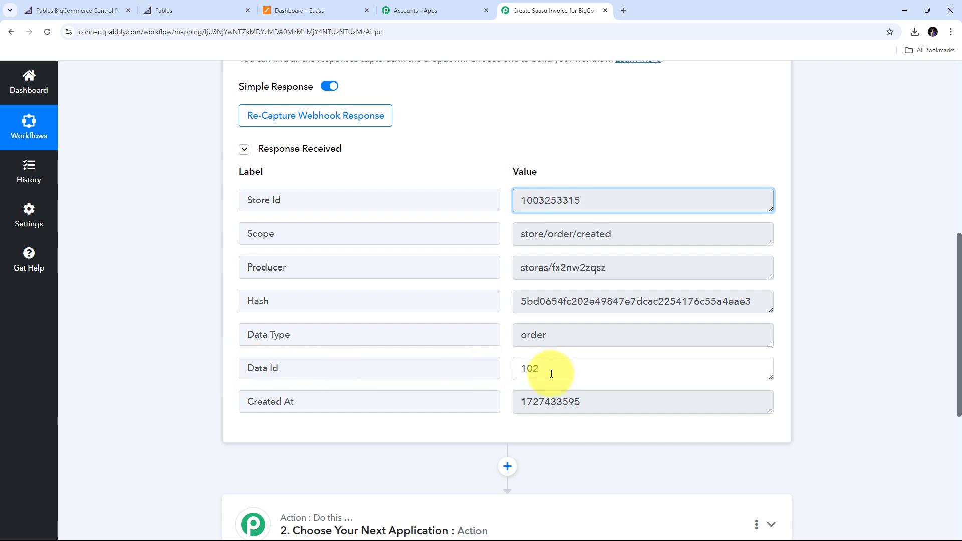
drag(548, 371, 511, 375)
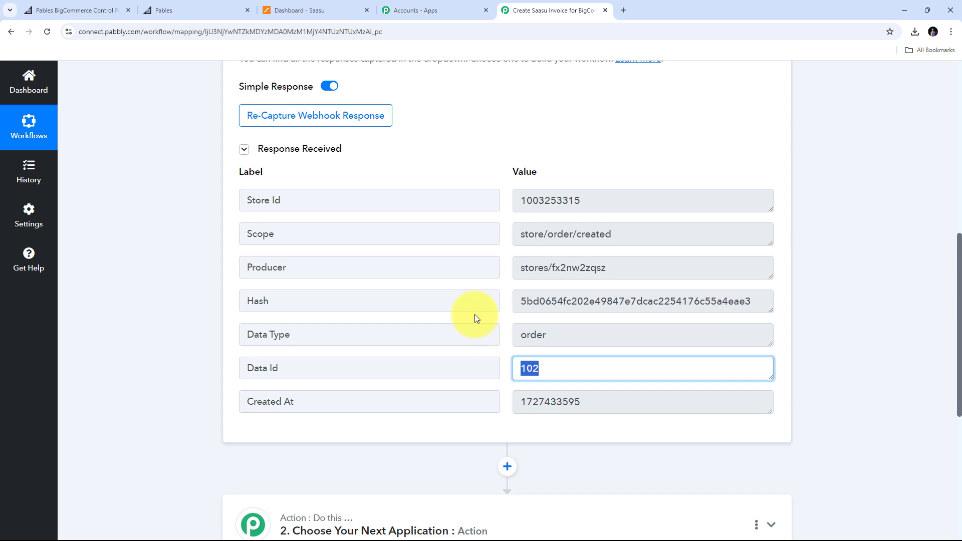
scroll(585, 266, down, 6)
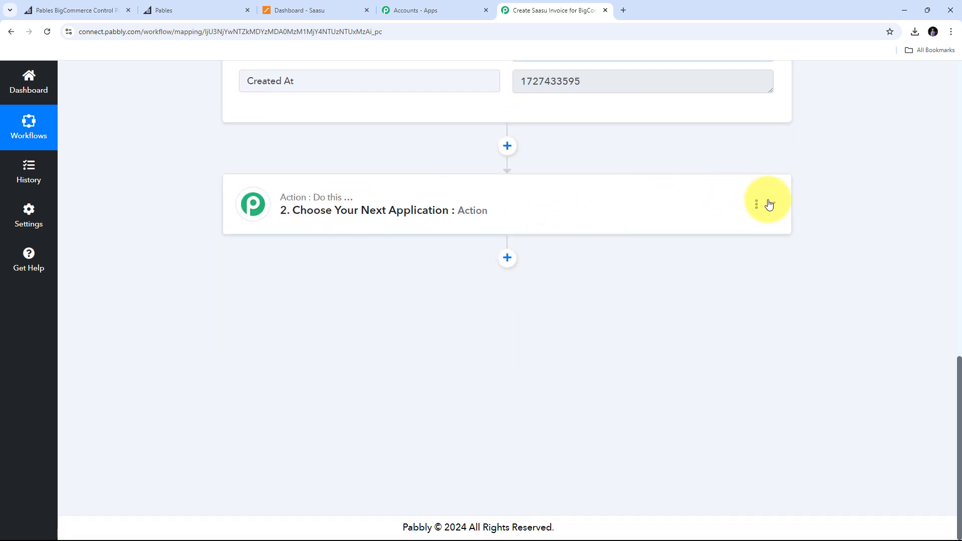
Choose BigCommerce as the app for the second workflow step.
click(770, 204)
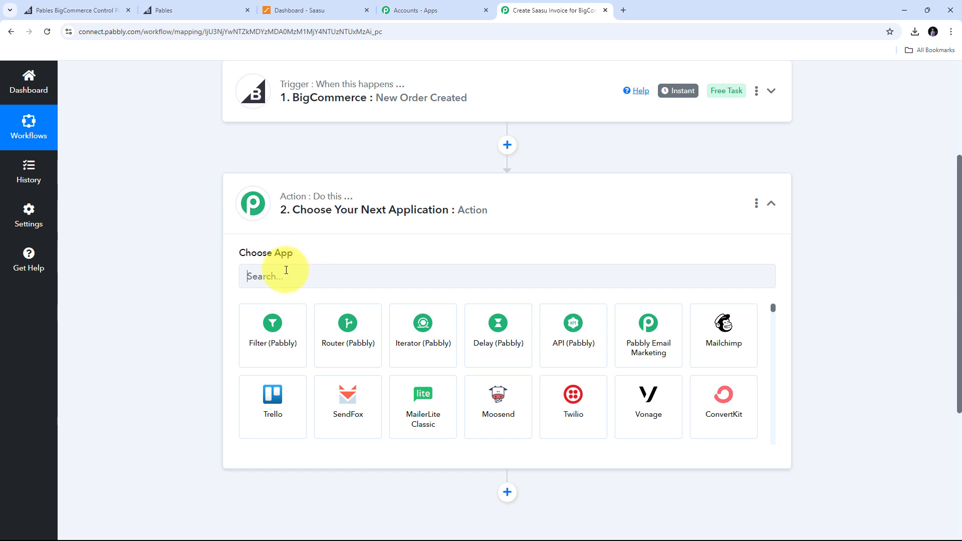
click(286, 271)
text(Big)
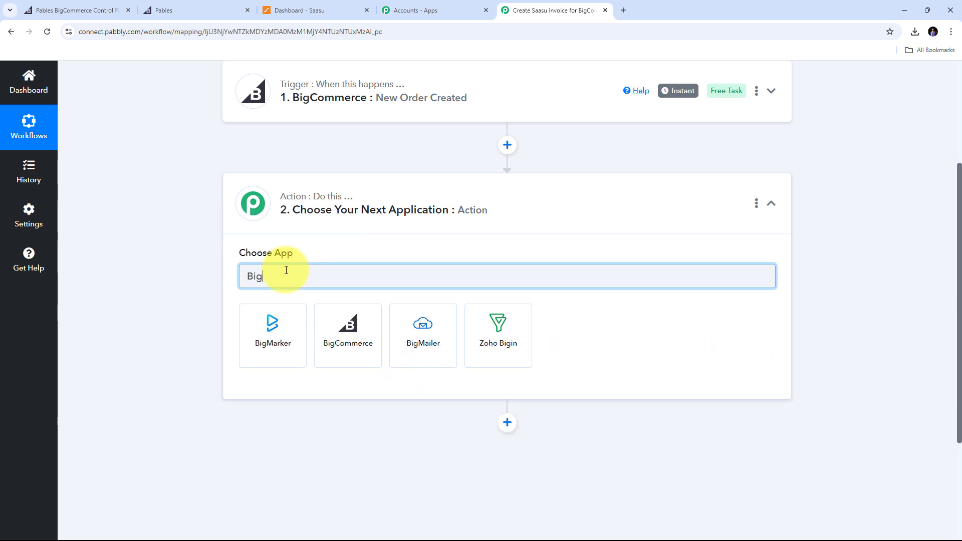
text(Commerce)
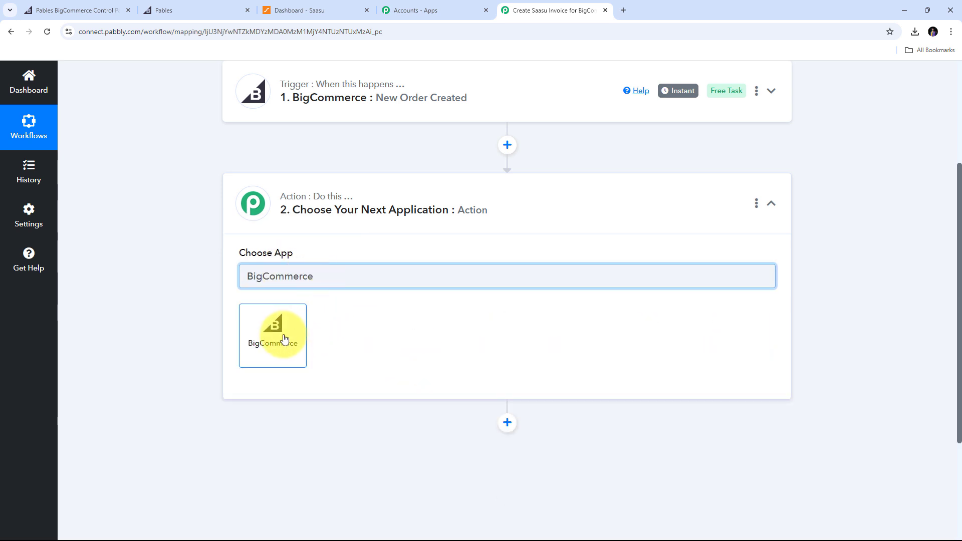
click(281, 339)
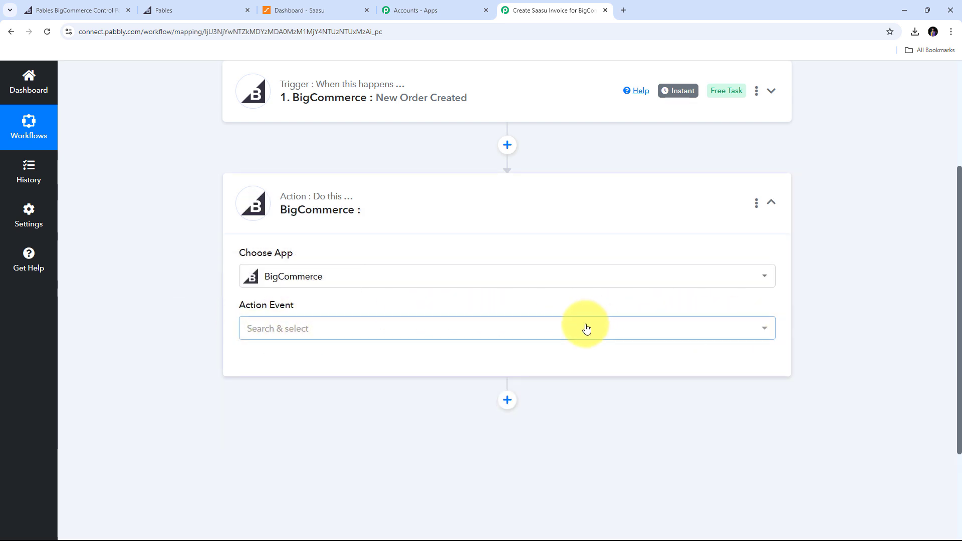
Set the action event to Get Order By Id and bring up the account connection panel.
click(535, 329)
scroll(419, 273, down, 3)
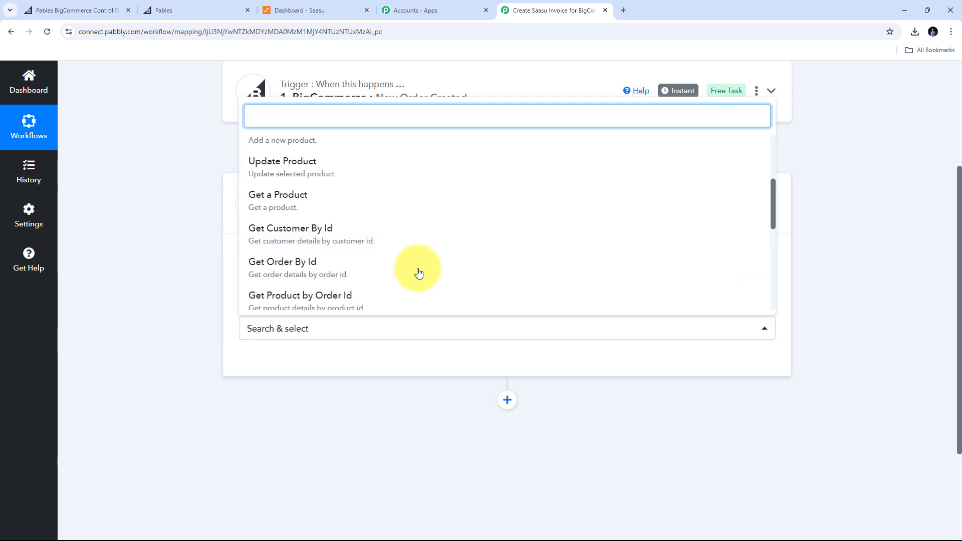
click(301, 273)
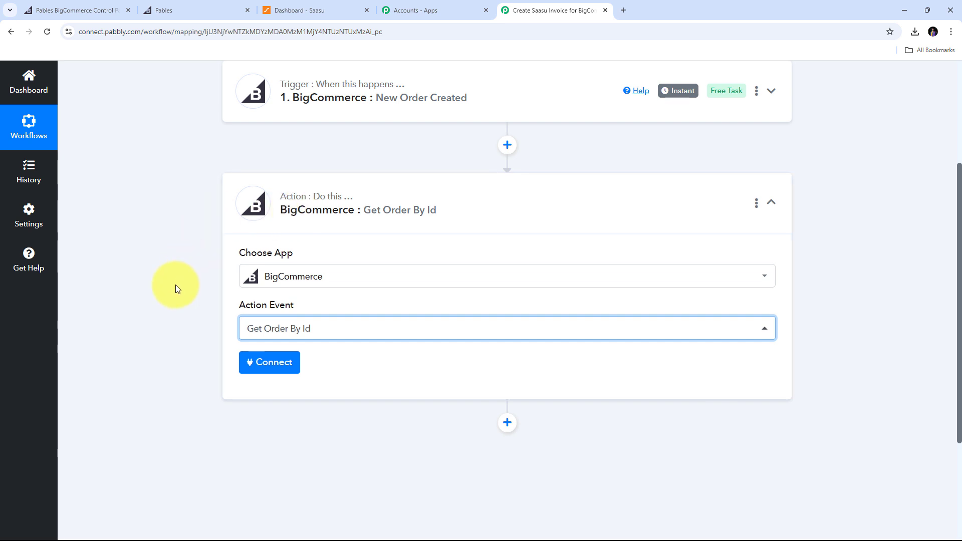
click(266, 366)
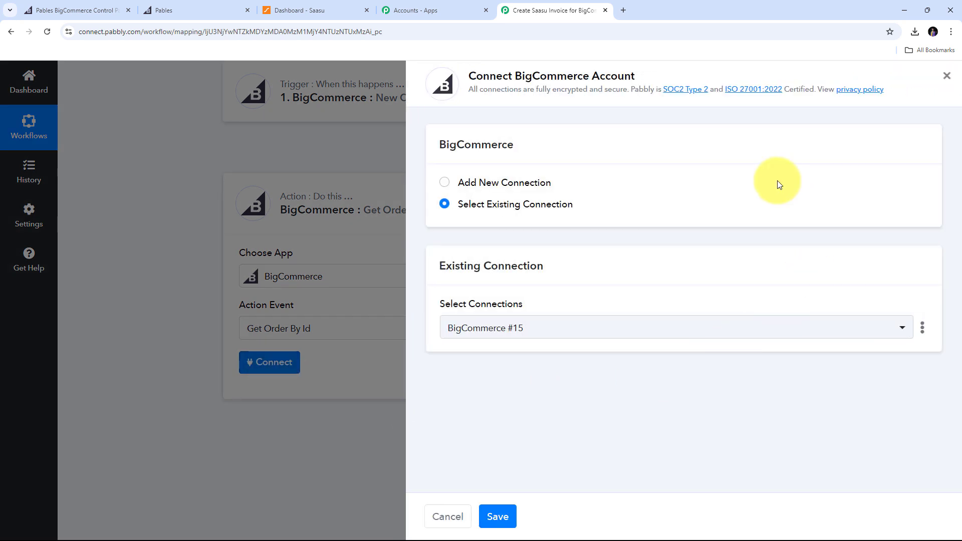
Keep the existing BigCommerce #15 connection and save it for the step.
click(489, 182)
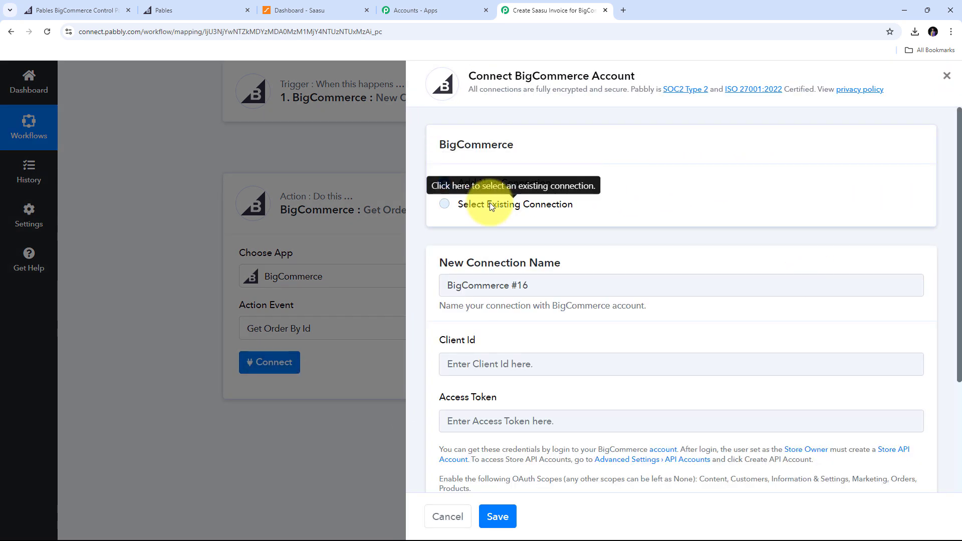
click(489, 202)
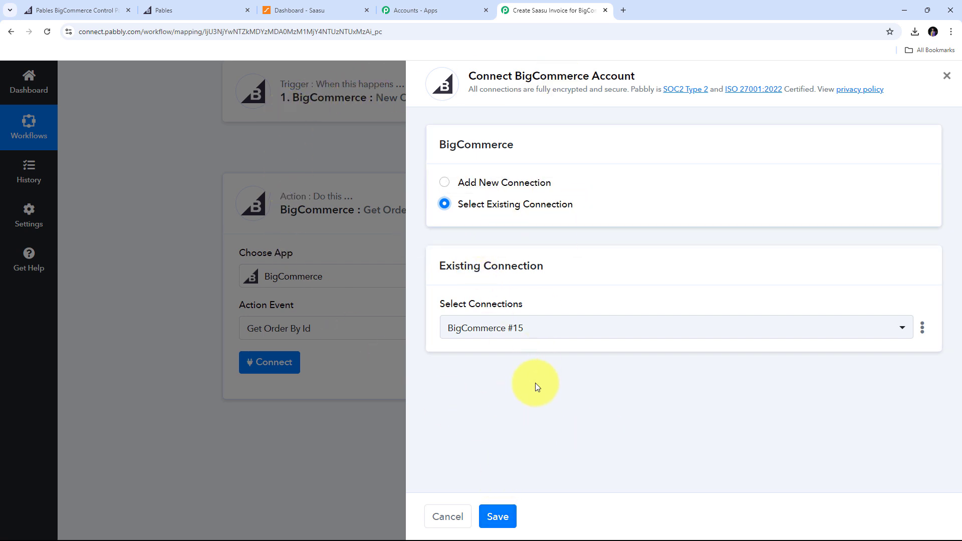
click(497, 517)
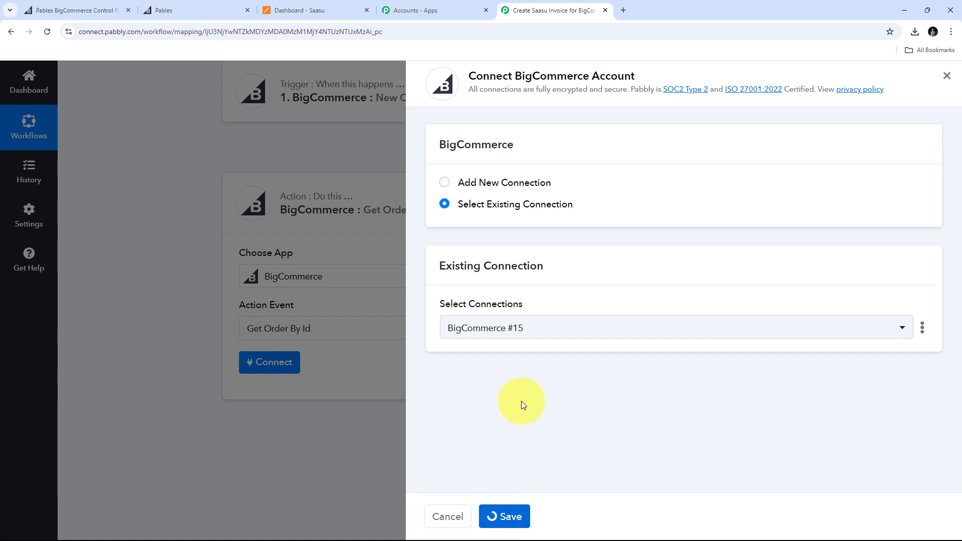
scroll(501, 351, down, 3)
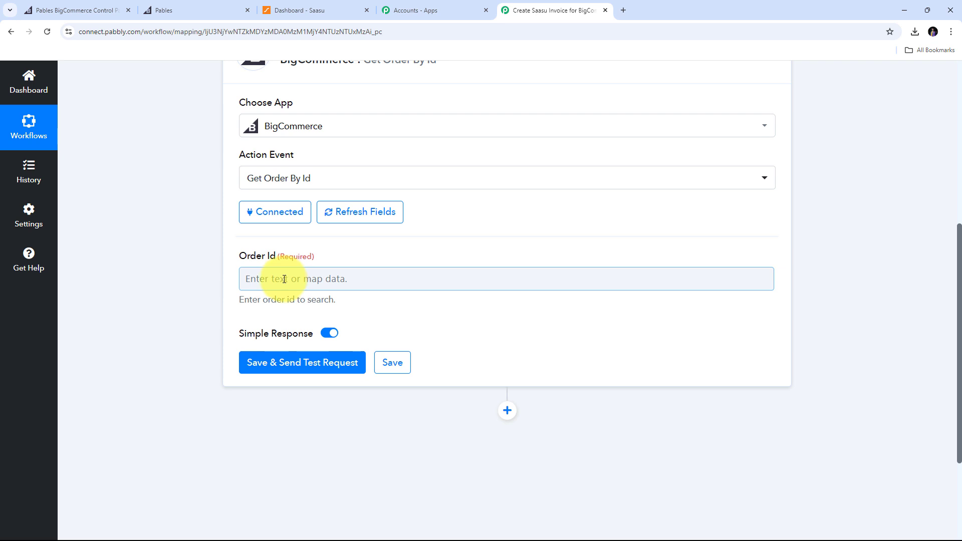
Map the New Order trigger's Data Id (102) into the Order Id field.
click(273, 277)
scroll(366, 264, down, 1)
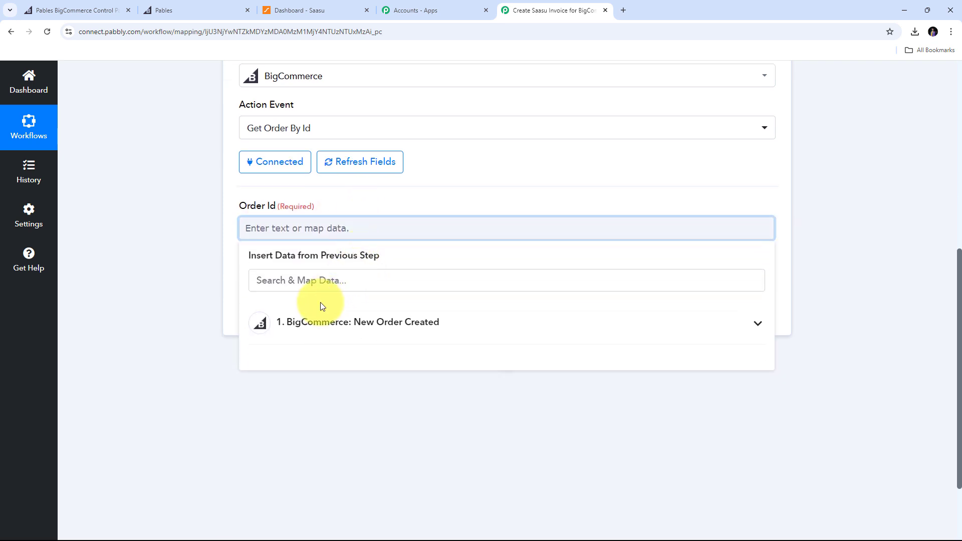
click(369, 339)
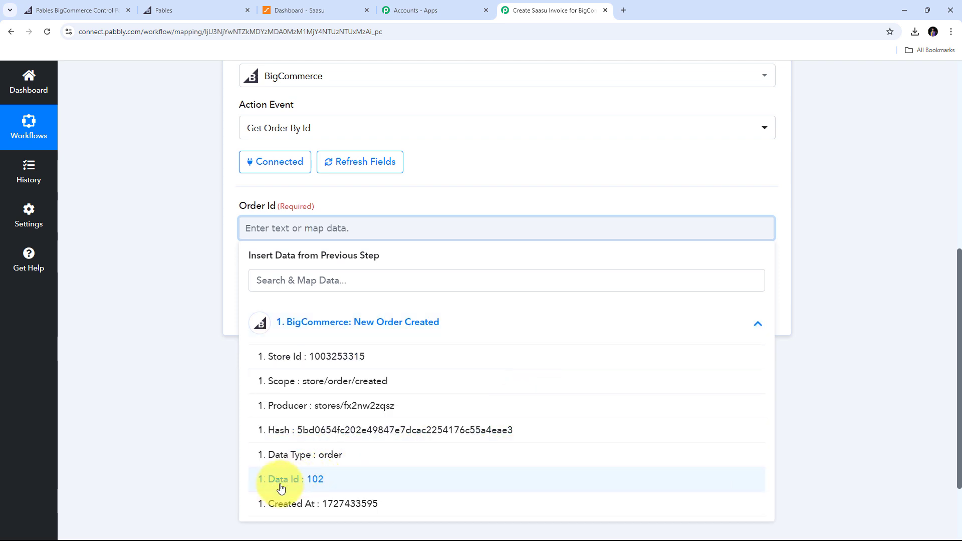
click(315, 485)
click(180, 300)
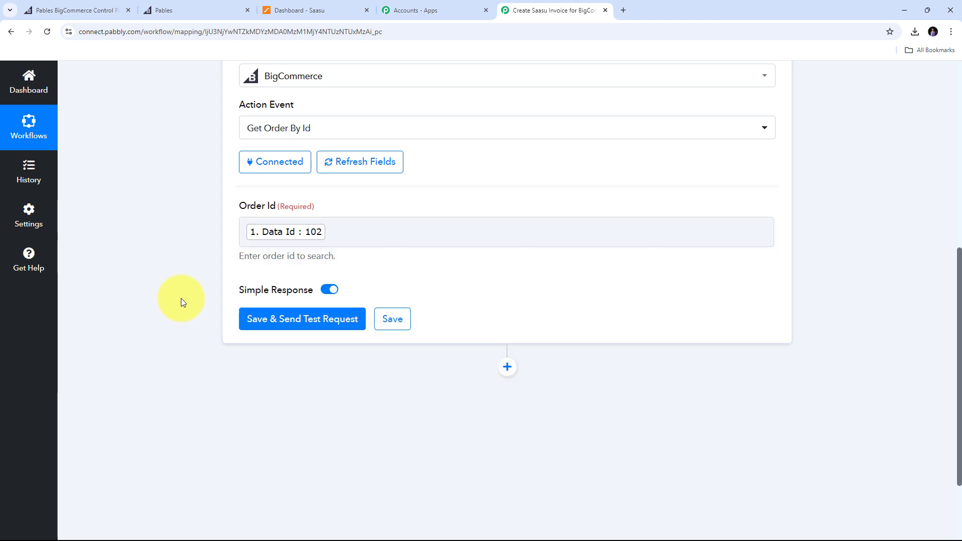
scroll(387, 254, down, 1)
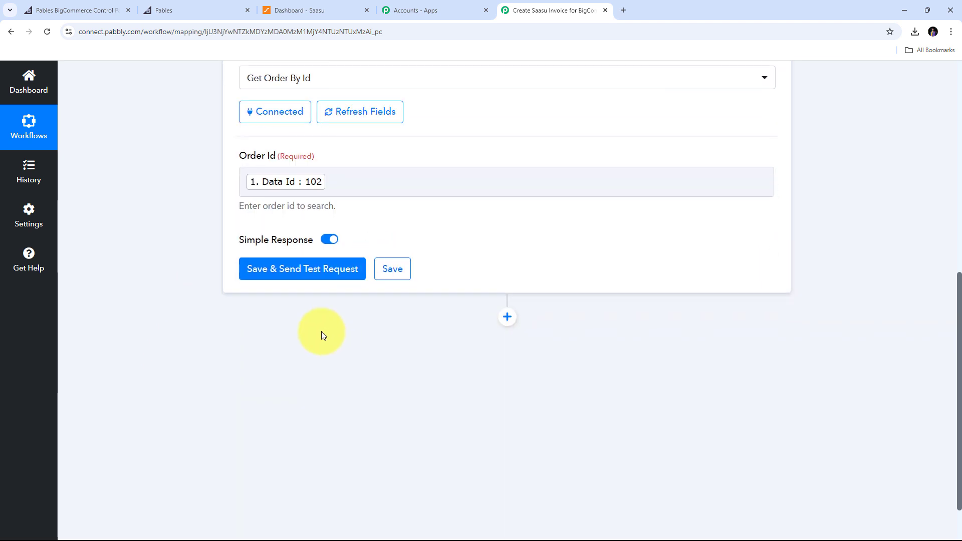
Send the Get Order By Id test request and check the returned order Id 102.
click(309, 274)
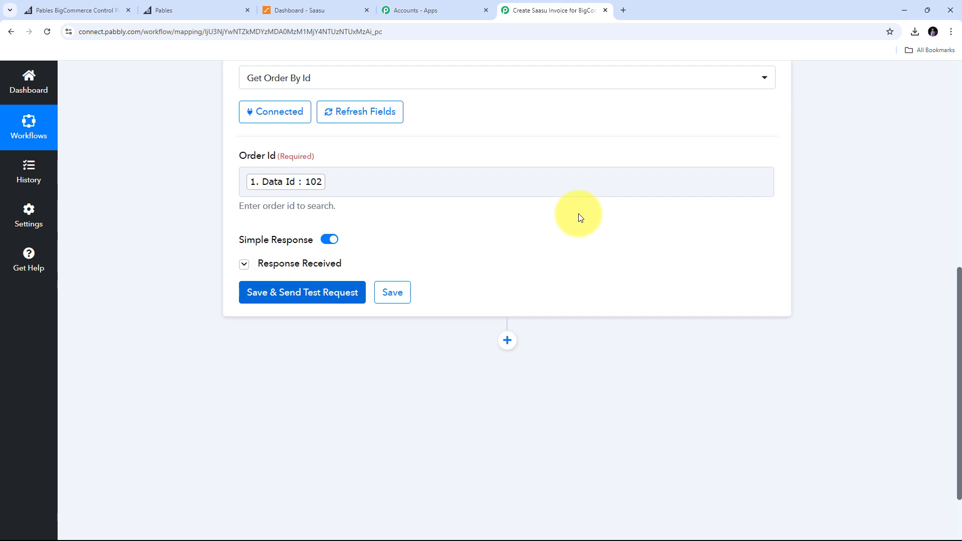
scroll(690, 209, down, 3)
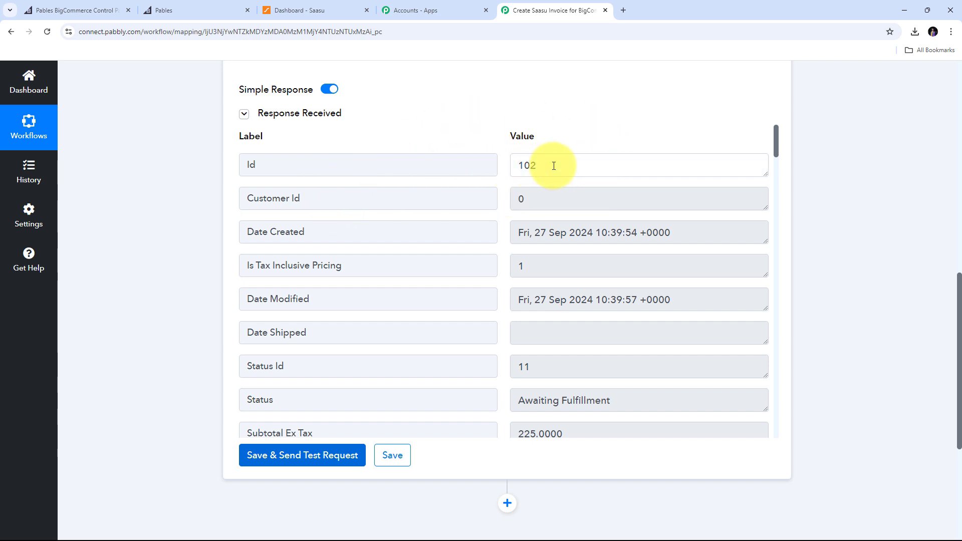
drag(552, 162, 490, 165)
scroll(504, 175, down, 5)
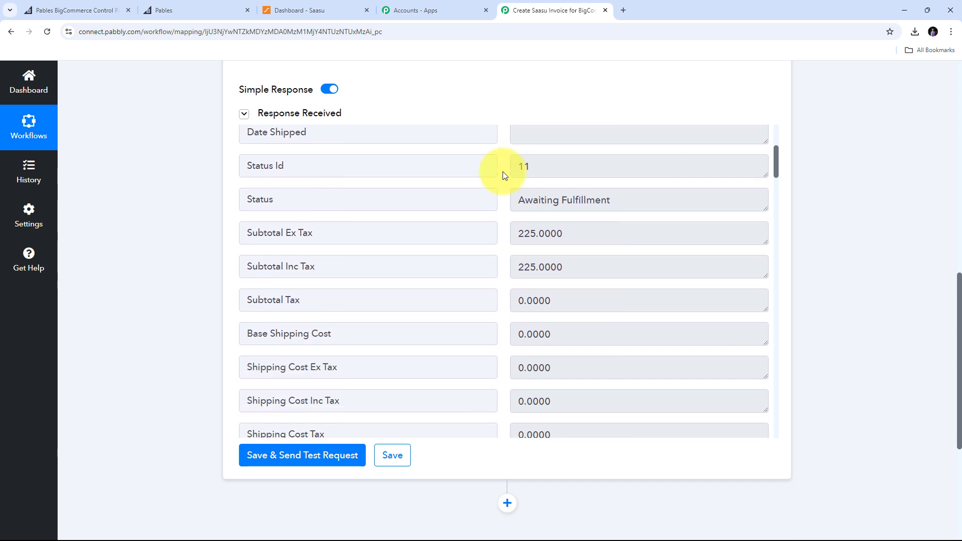
scroll(465, 221, up, 2)
scroll(475, 230, down, 2)
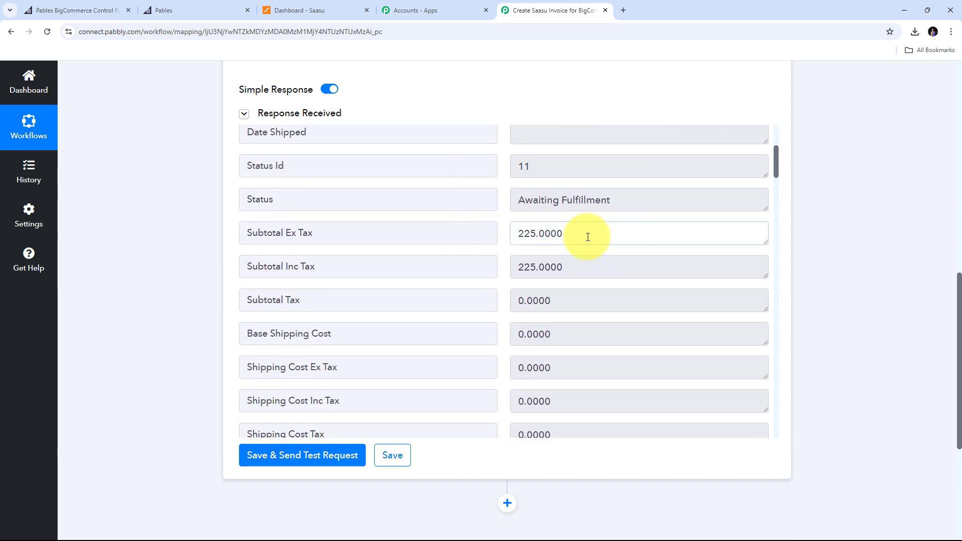
drag(584, 236, 477, 240)
scroll(494, 225, down, 3)
scroll(493, 225, down, 10)
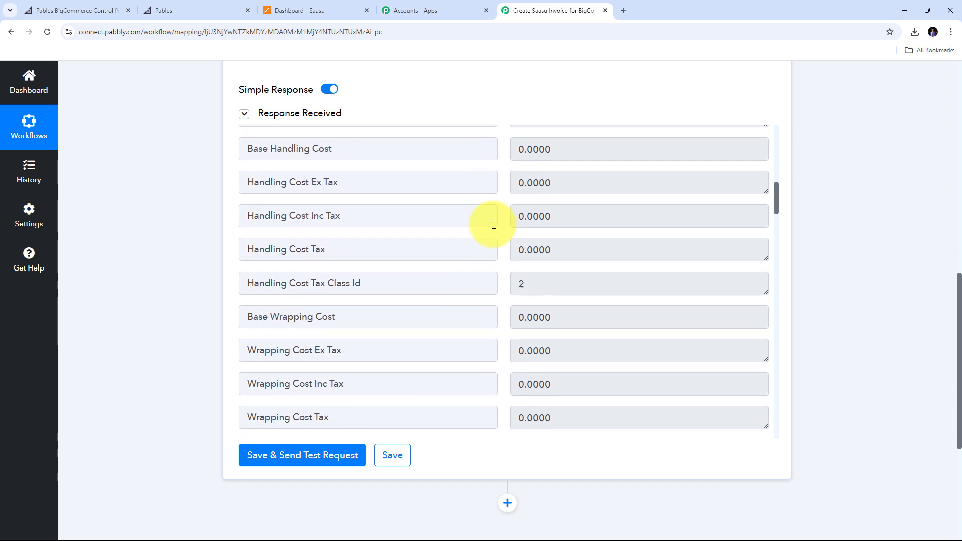
drag(571, 221, 482, 219)
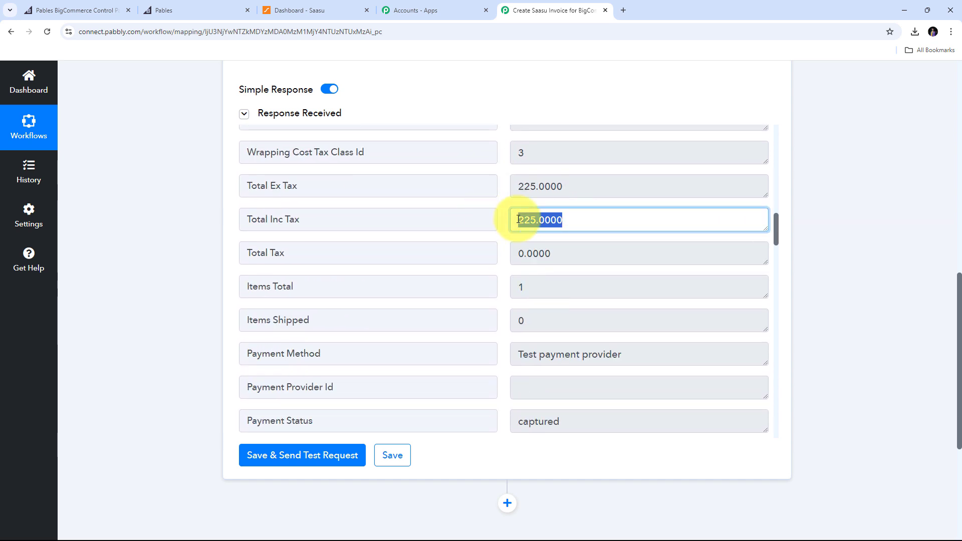
scroll(550, 217, down, 3)
drag(645, 207, 447, 213)
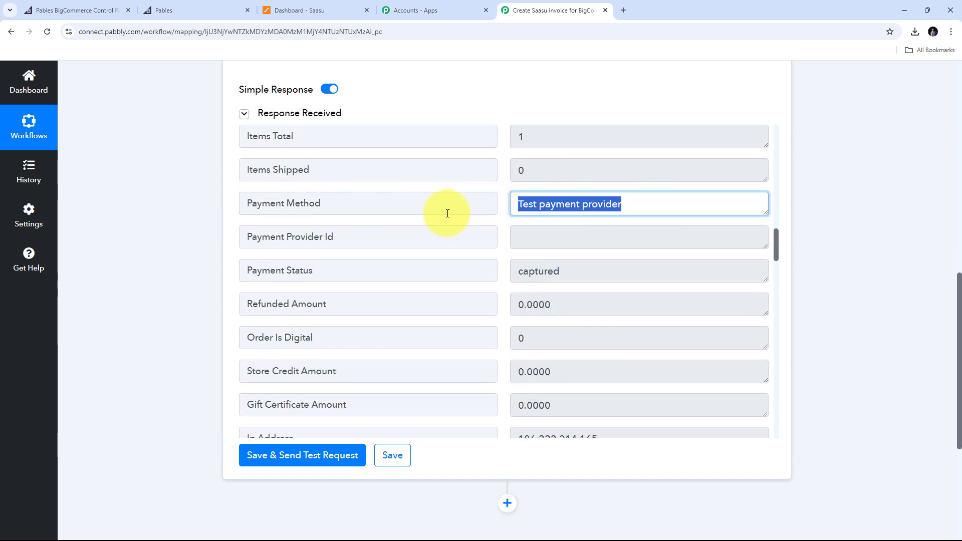
scroll(576, 217, down, 5)
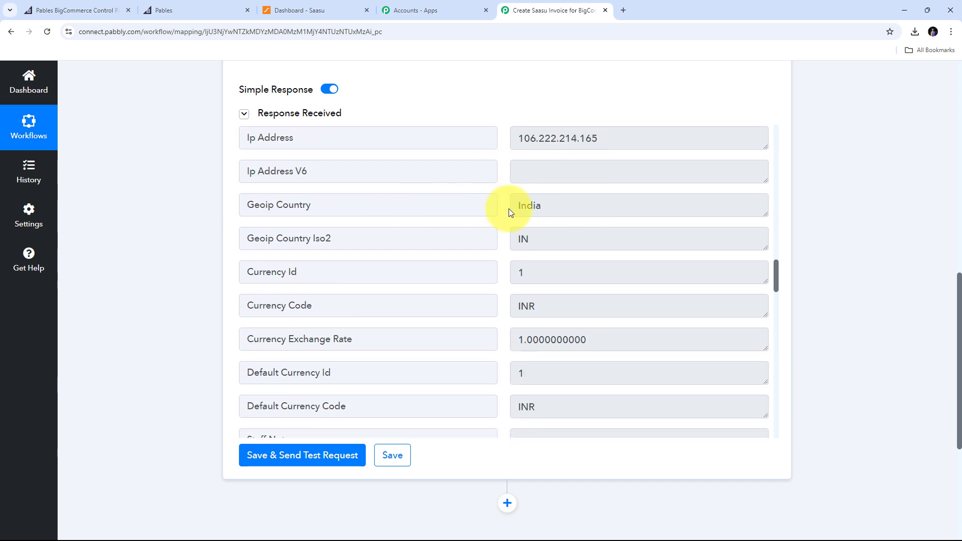
Review order 102's Geoip Country India, currency INR, and billing name and address fields.
click(569, 209)
double_click(584, 209)
scroll(523, 213, down, 1)
scroll(523, 214, down, 1)
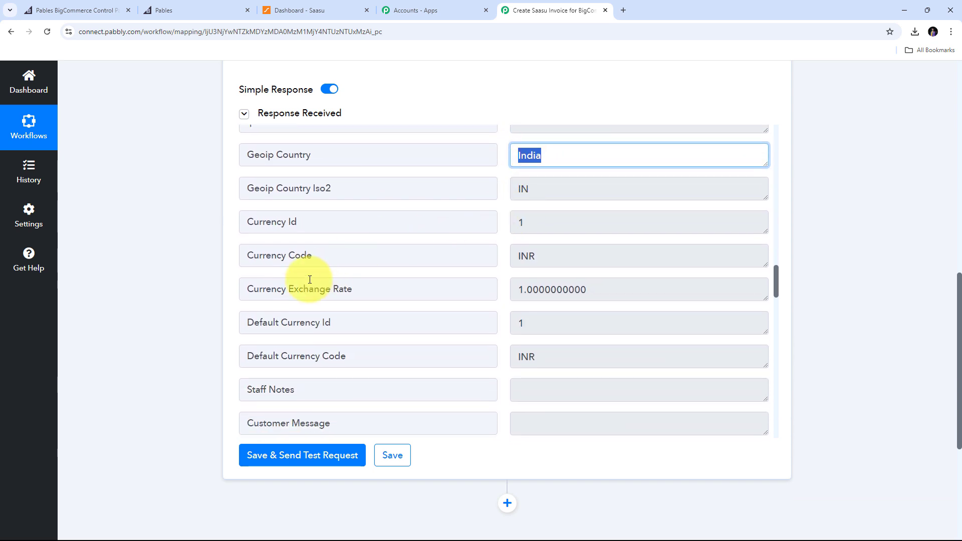
drag(629, 287, 477, 301)
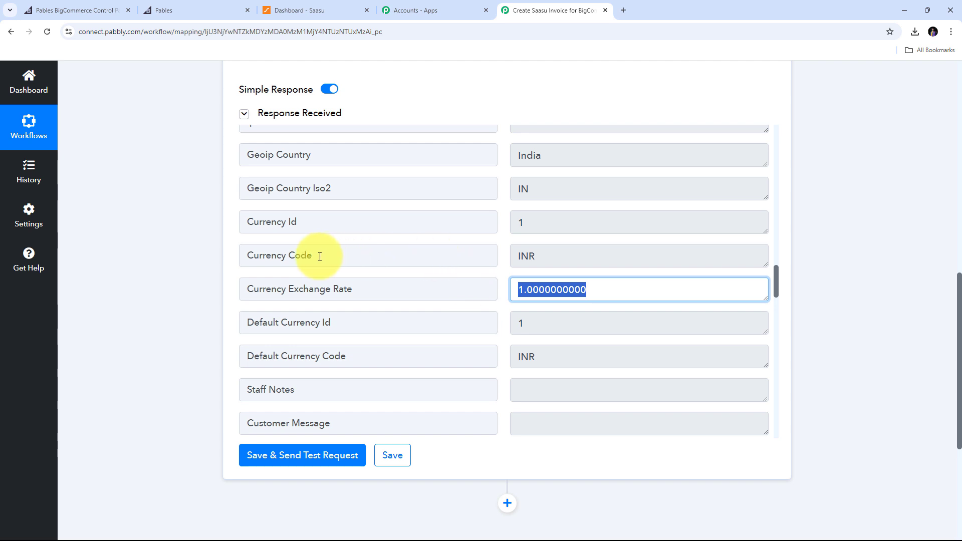
drag(576, 255, 380, 262)
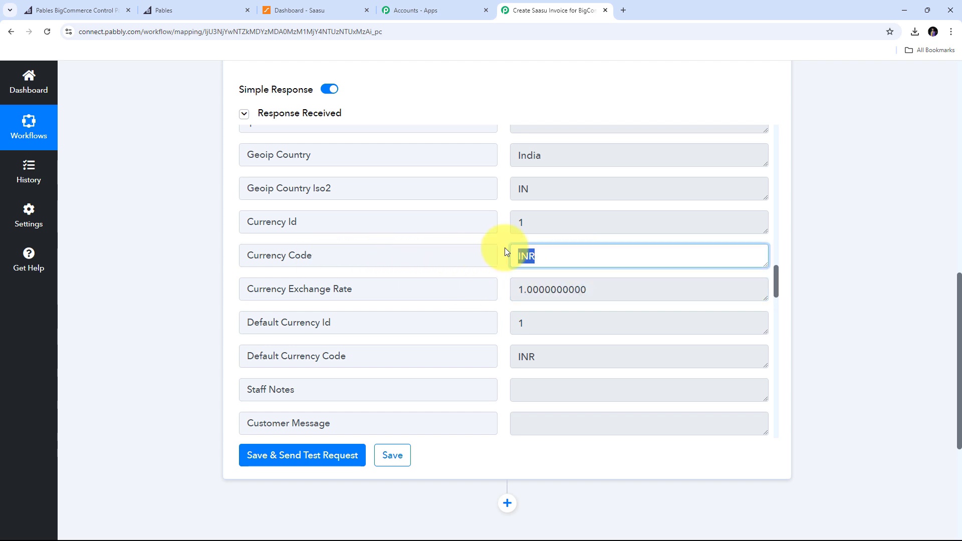
scroll(504, 247, down, 4)
scroll(502, 239, down, 4)
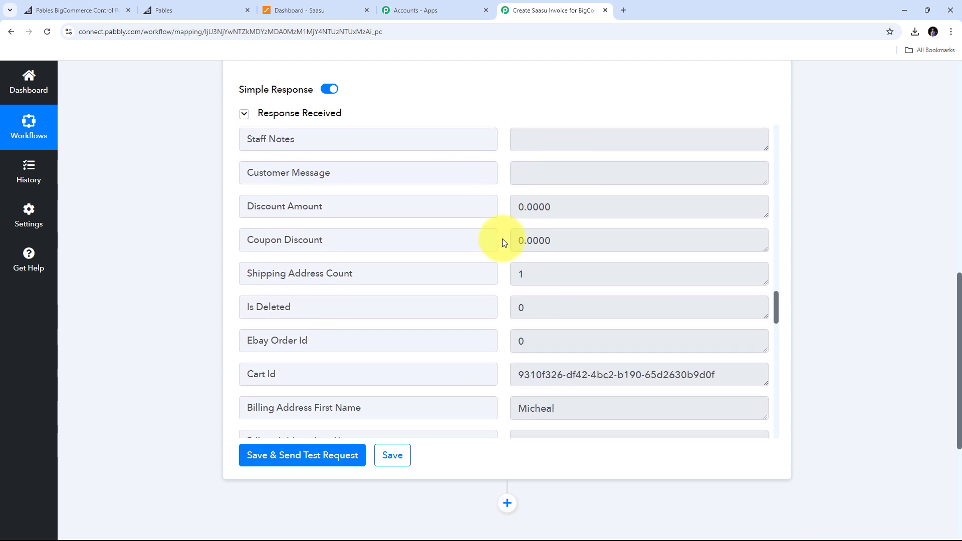
drag(587, 261, 464, 265)
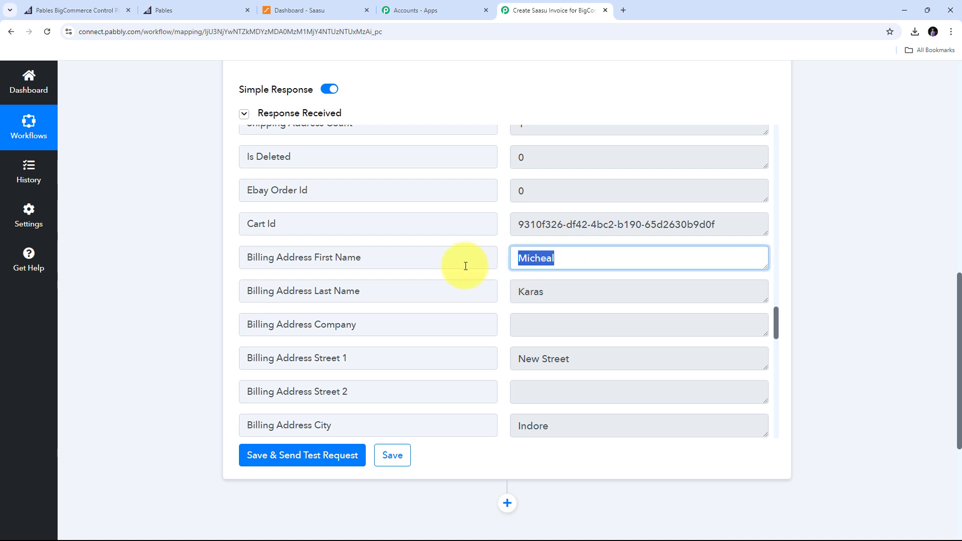
drag(544, 293, 485, 295)
scroll(485, 295, down, 2)
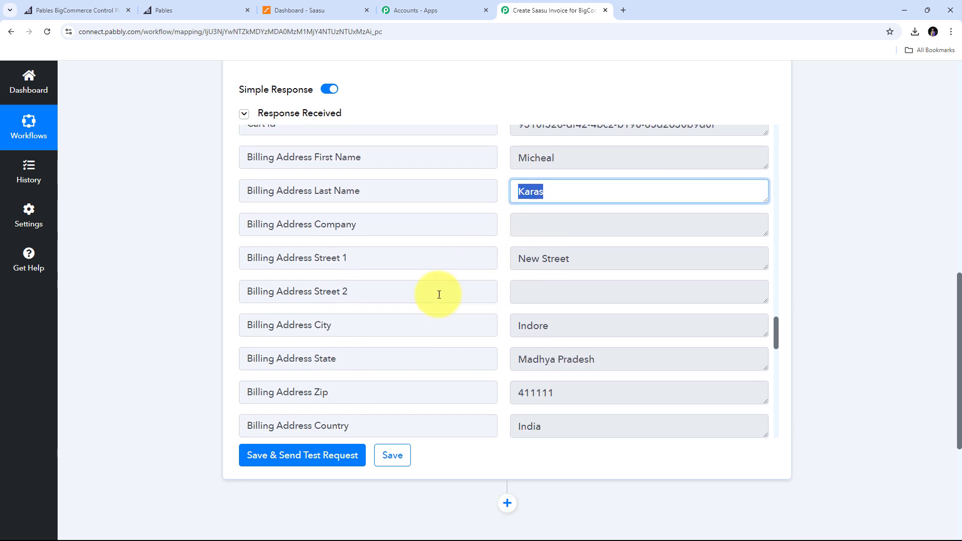
drag(571, 259, 498, 263)
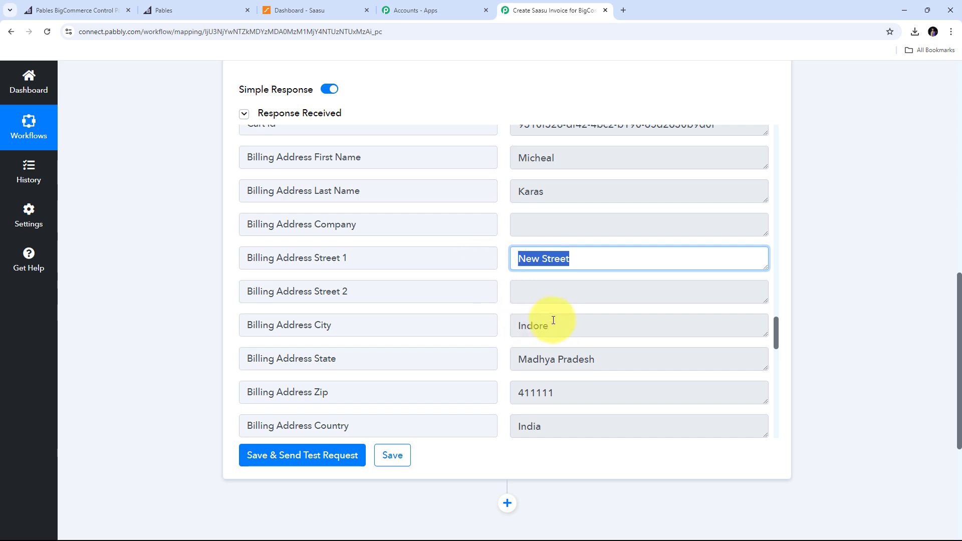
drag(551, 325, 505, 331)
scroll(638, 331, down, 1)
drag(621, 309, 377, 326)
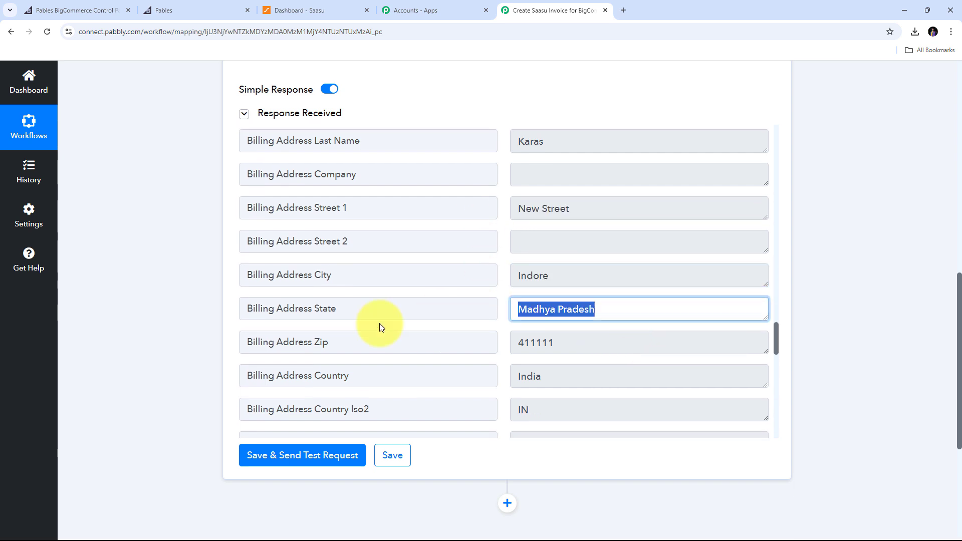
drag(562, 344, 445, 339)
scroll(494, 313, down, 1)
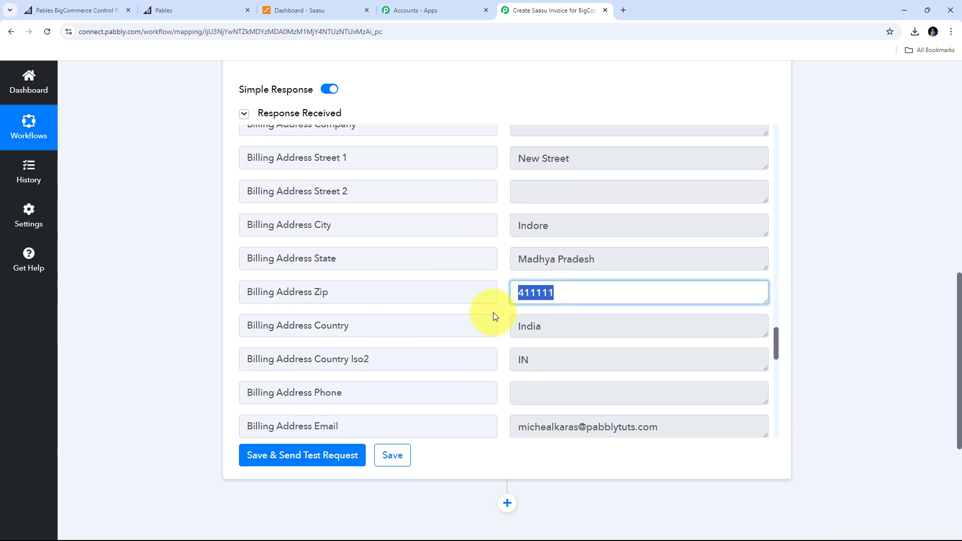
drag(573, 326, 460, 324)
scroll(501, 275, down, 2)
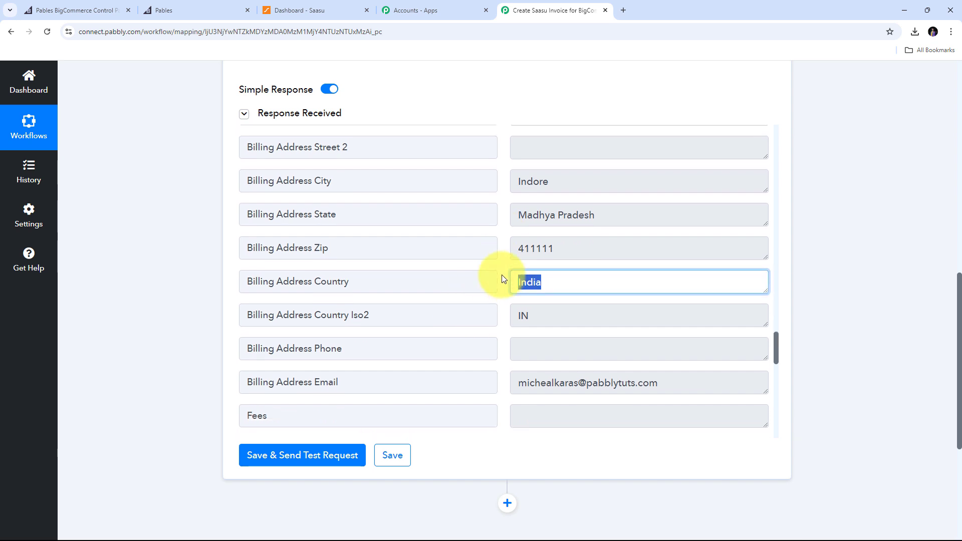
scroll(441, 310, down, 1)
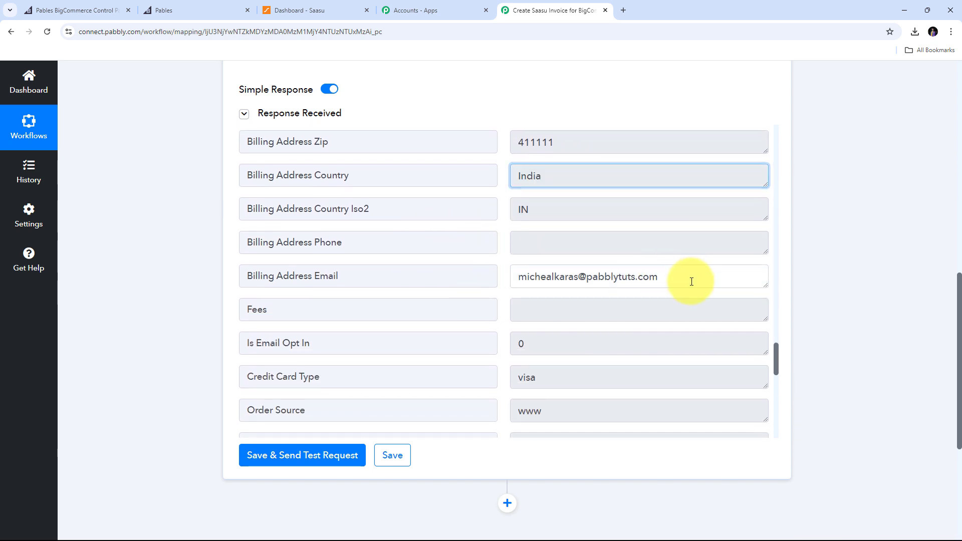
drag(692, 277, 417, 303)
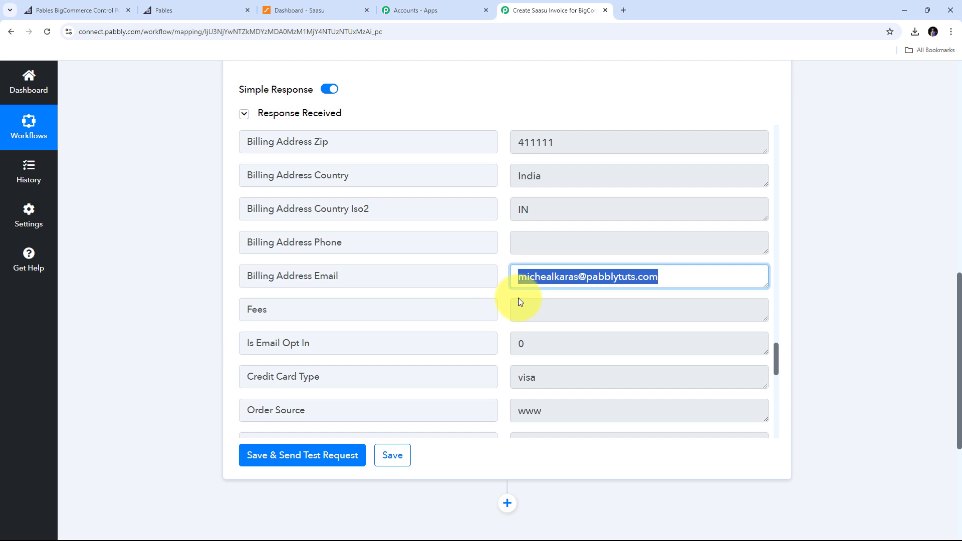
scroll(519, 298, down, 8)
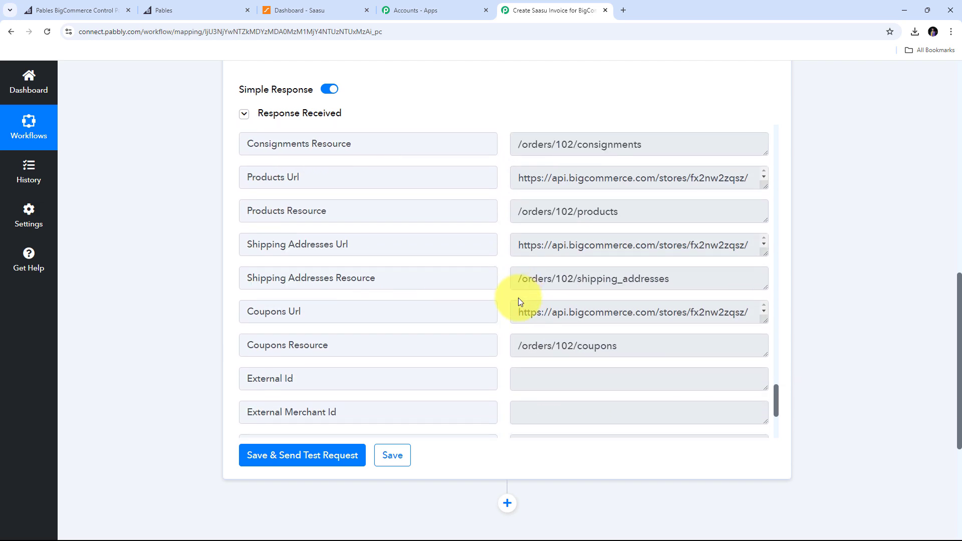
scroll(518, 301, down, 4)
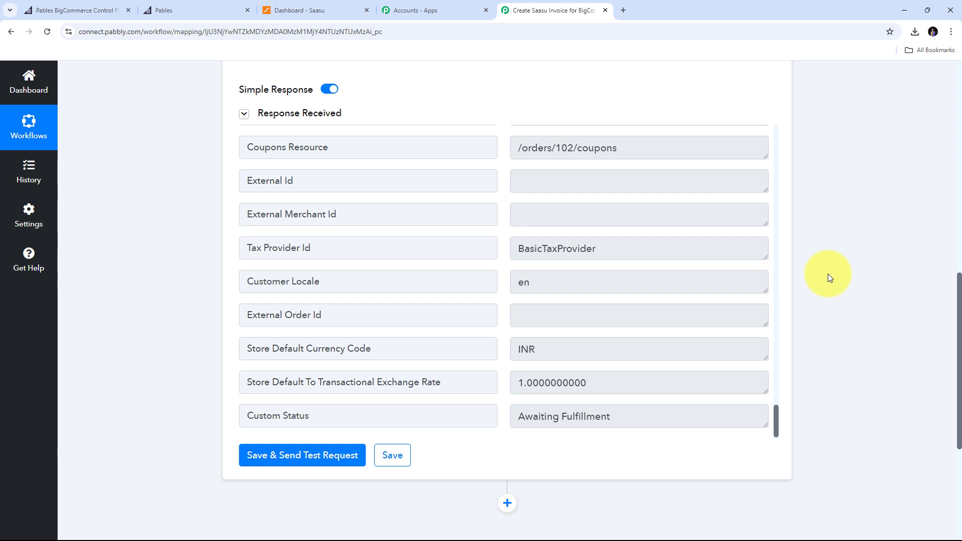
scroll(828, 273, down, 3)
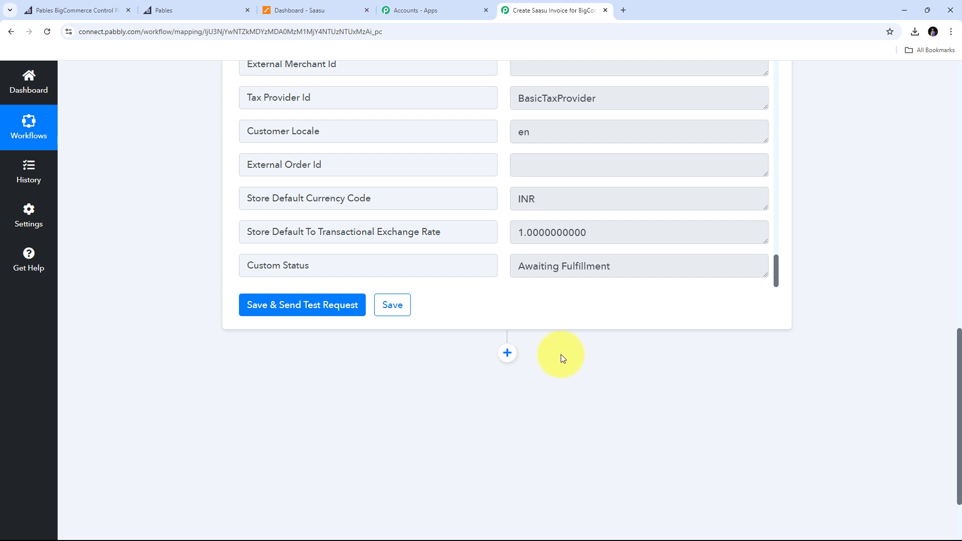
scroll(561, 353, down, 2)
Add a third step using BigCommerce with the Get Product by Order Id action event.
click(506, 260)
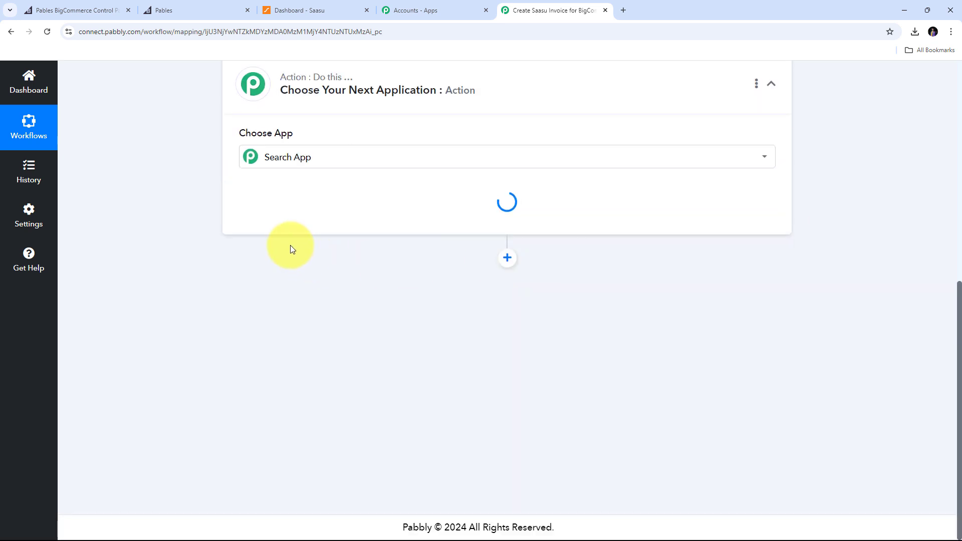
text(B)
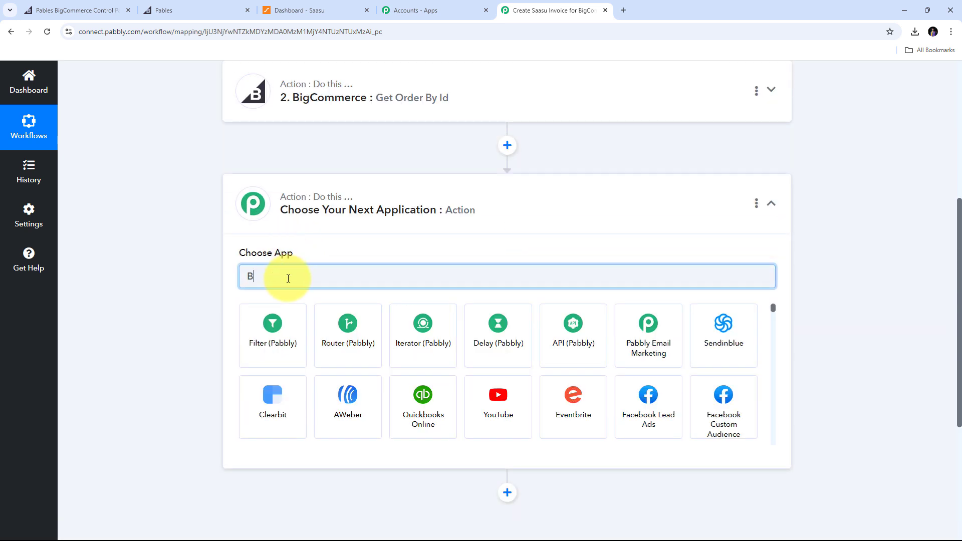
text(igCo)
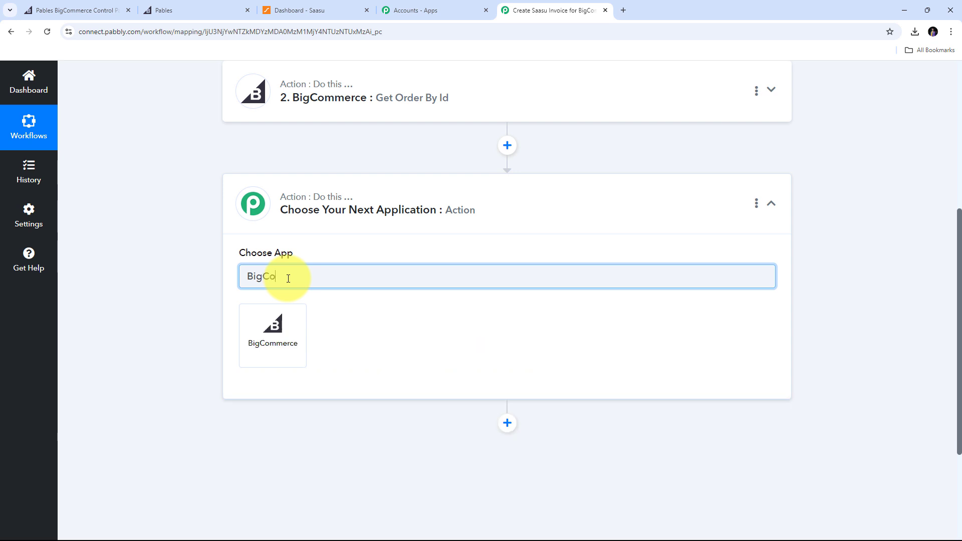
text(mmerce)
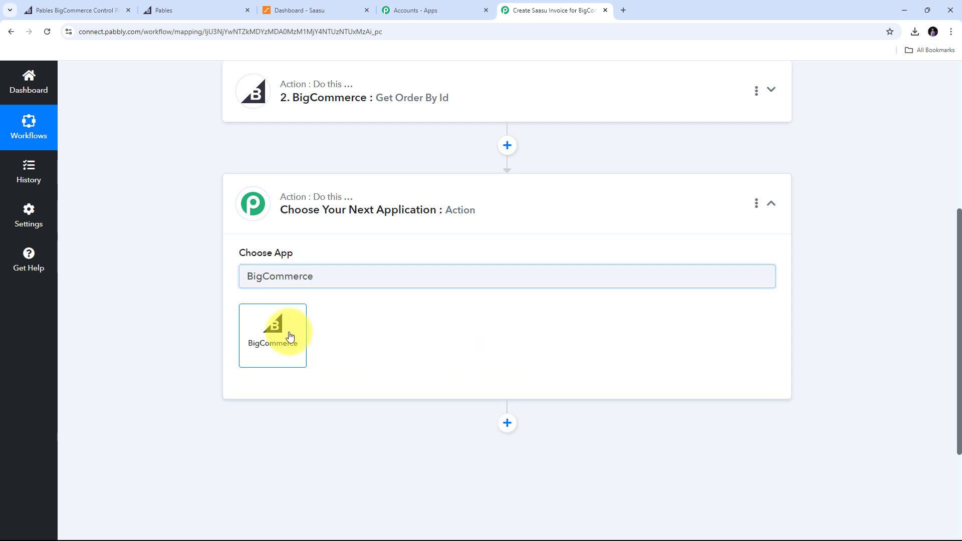
click(290, 336)
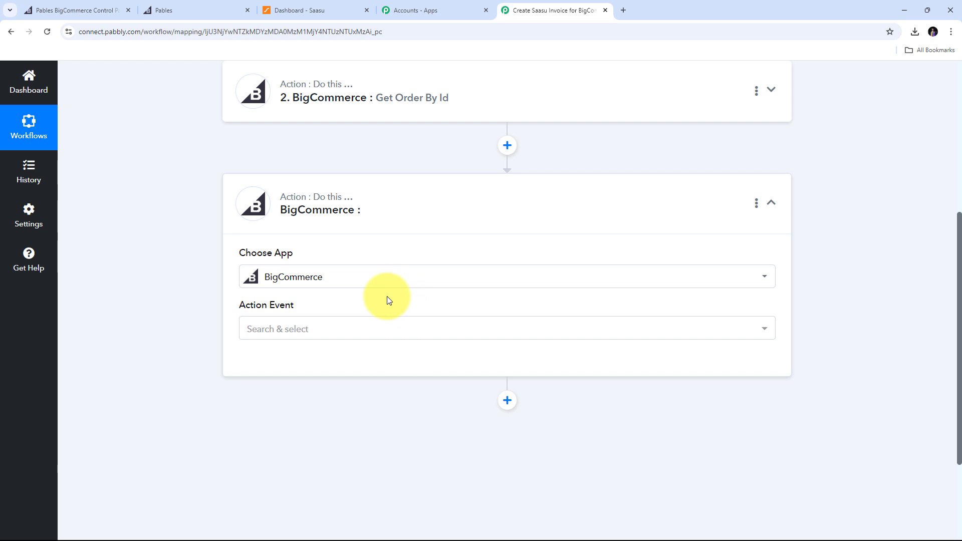
scroll(387, 296, down, 2)
click(407, 230)
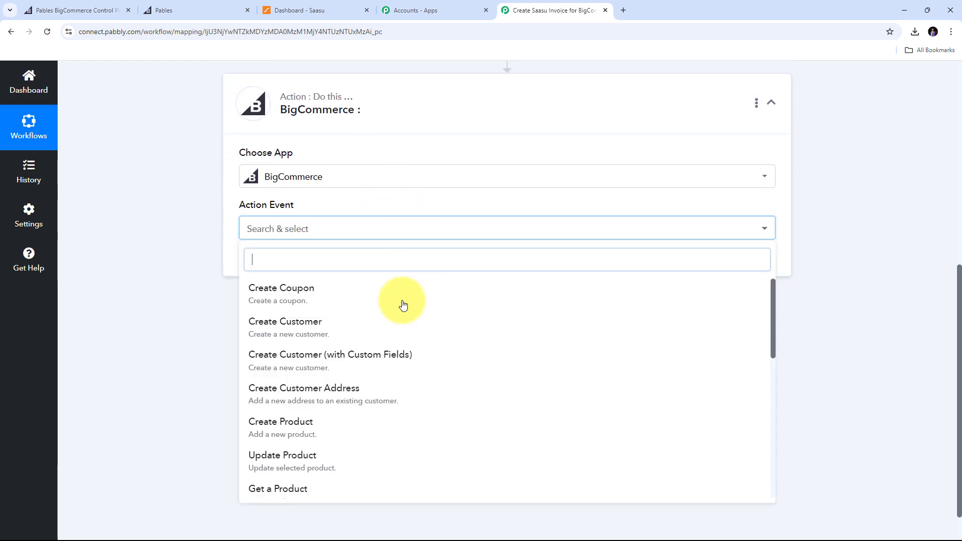
scroll(403, 305, down, 3)
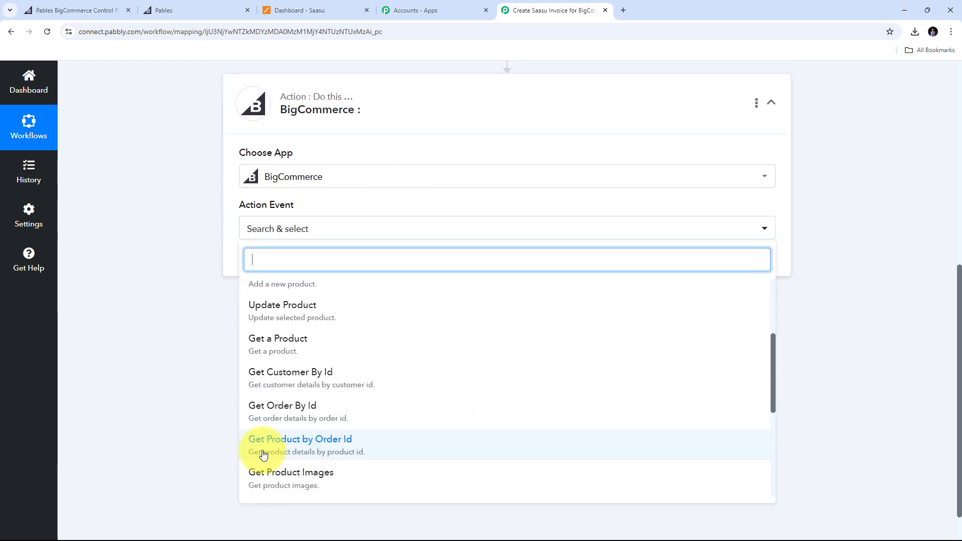
click(301, 447)
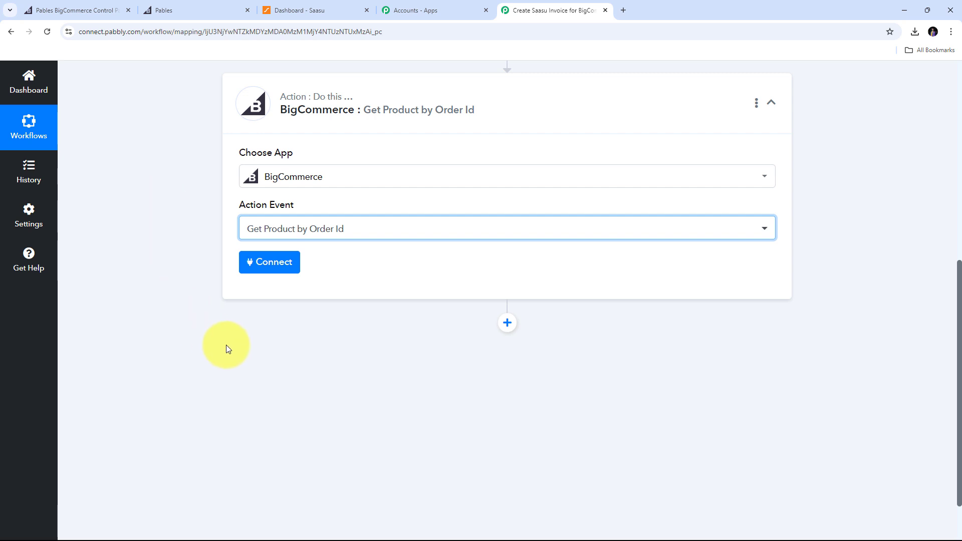
Connect the product lookup step to the existing BigCommerce account.
click(273, 266)
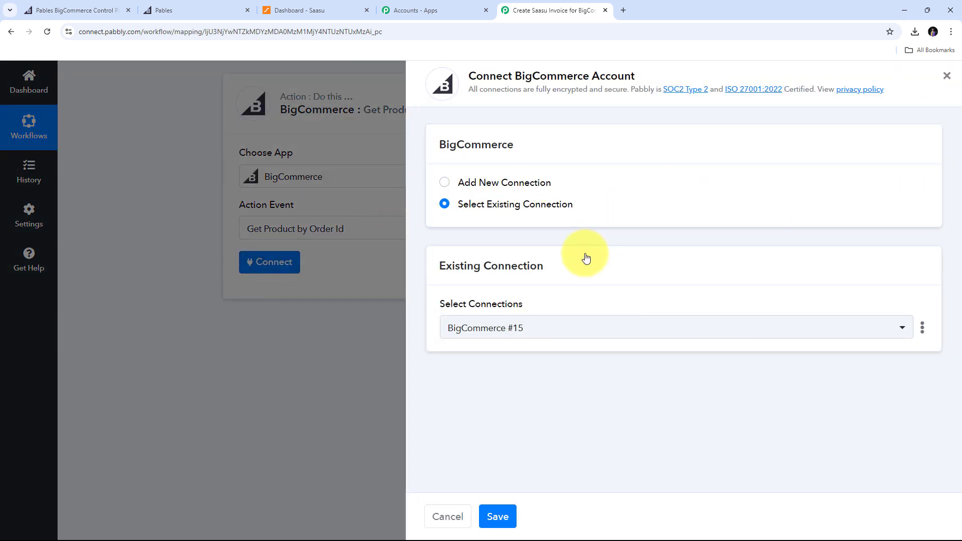
click(497, 517)
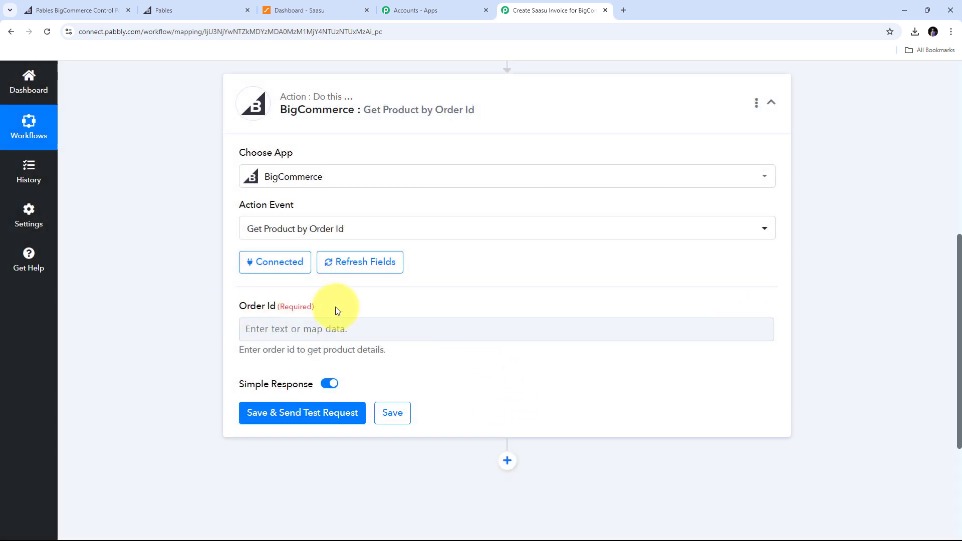
scroll(399, 290, down, 1)
Map the New Order Created trigger's Data Id (102) into the Order Id field.
click(258, 279)
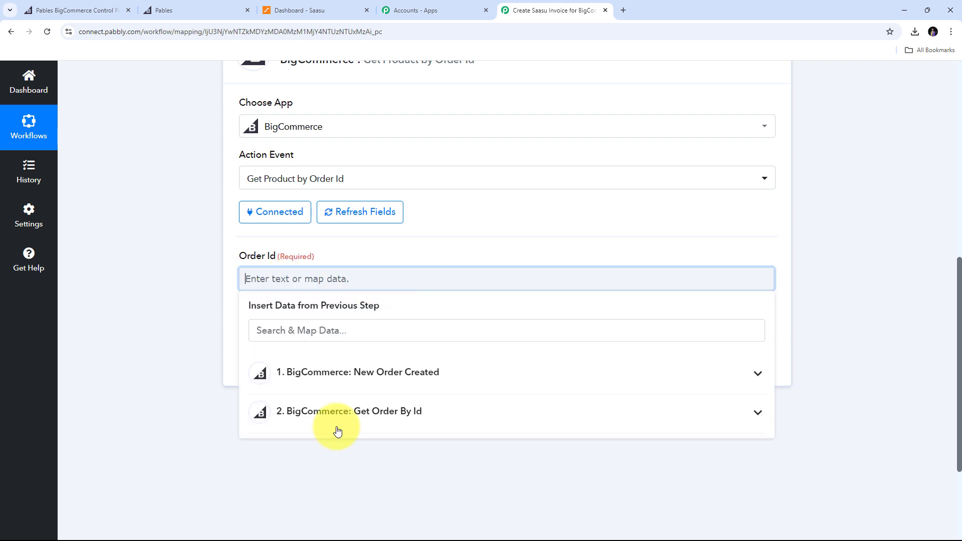
click(470, 377)
scroll(441, 401, down, 2)
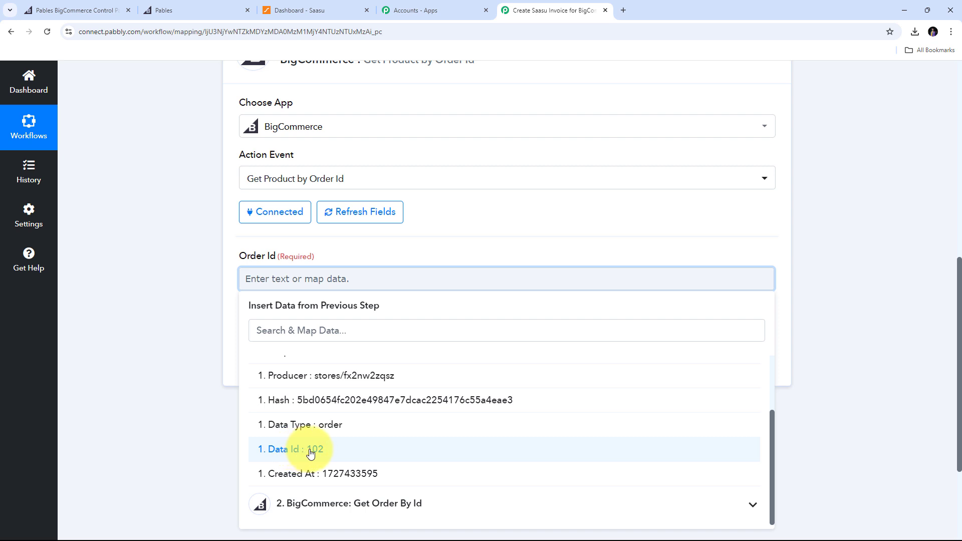
click(311, 450)
click(211, 342)
scroll(381, 295, down, 1)
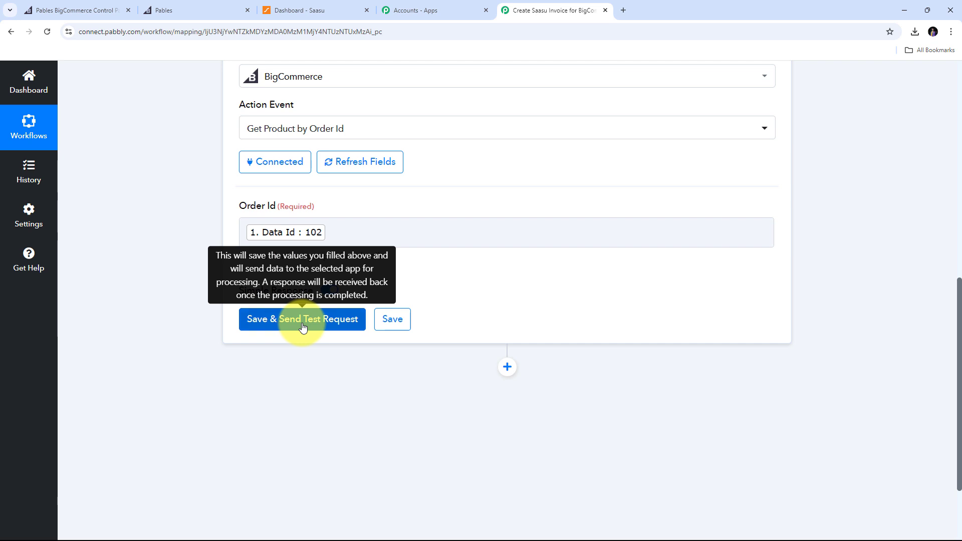
Run the product lookup test and confirm [Sample] Able Brewing System with Base Price 225.0000.
click(303, 320)
scroll(612, 230, down, 8)
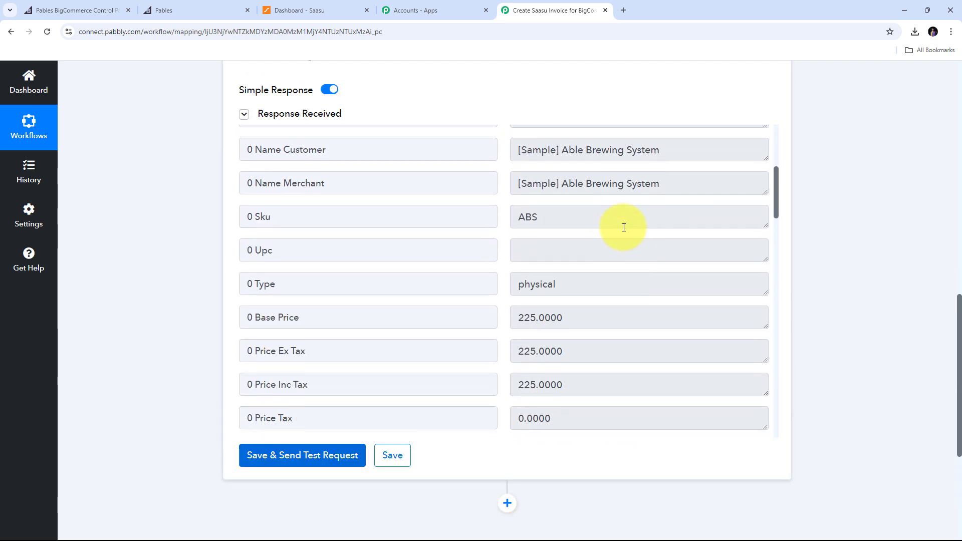
scroll(624, 228, down, 9)
scroll(624, 228, up, 7)
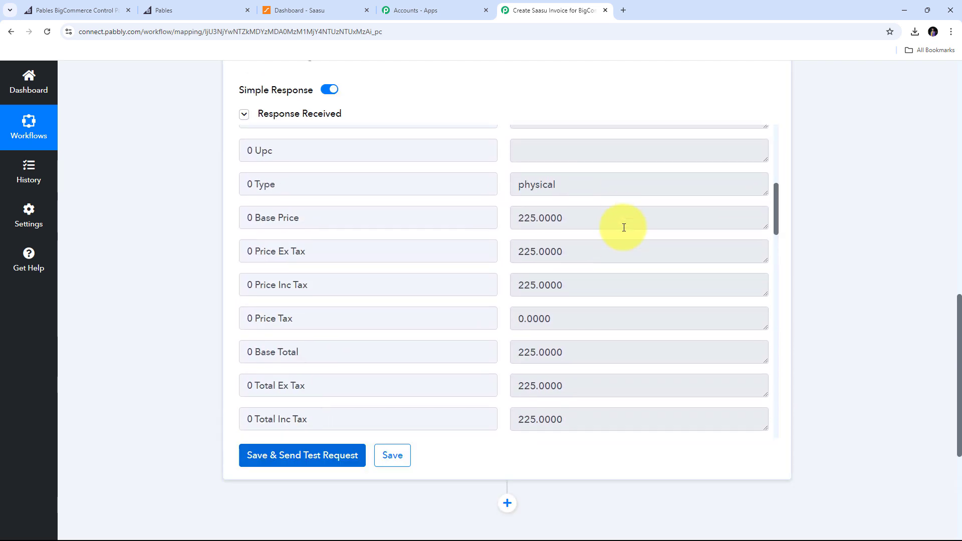
scroll(624, 227, up, 7)
scroll(561, 270, down, 1)
drag(562, 317, 660, 317)
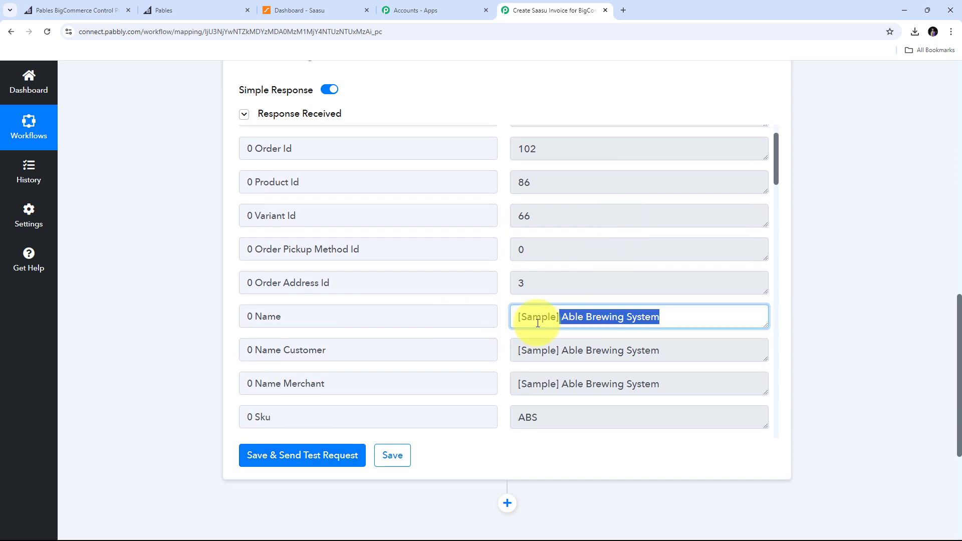
scroll(623, 290, down, 6)
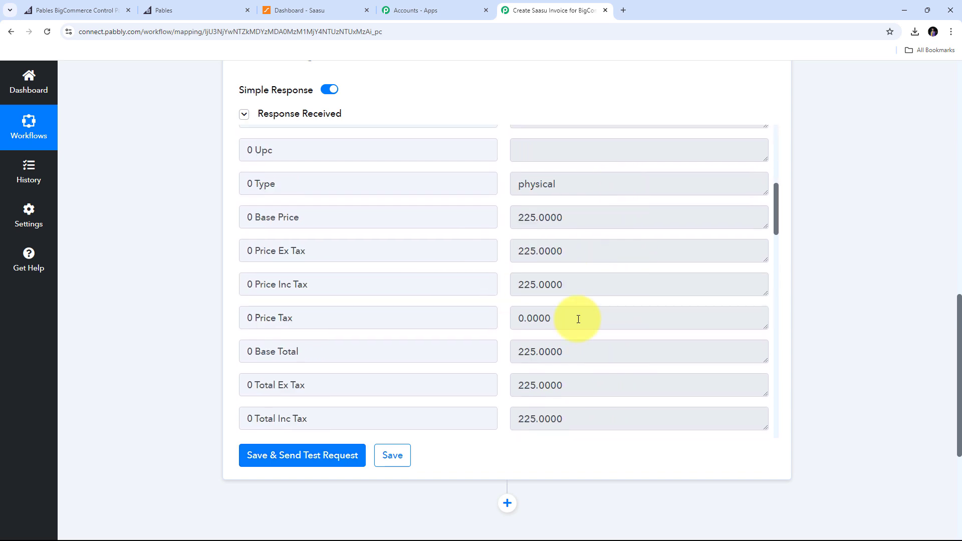
double_click(581, 219)
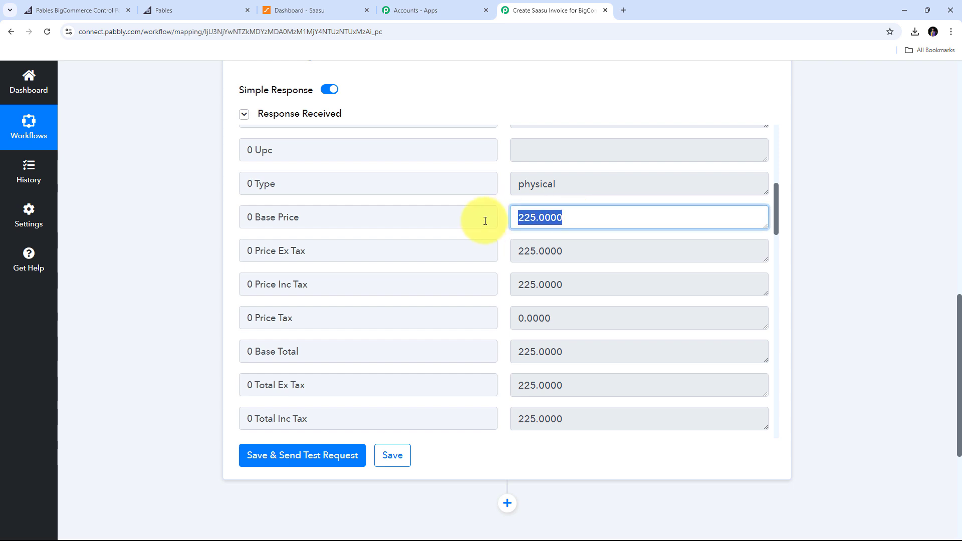
scroll(394, 229, down, 1)
scroll(395, 229, down, 20)
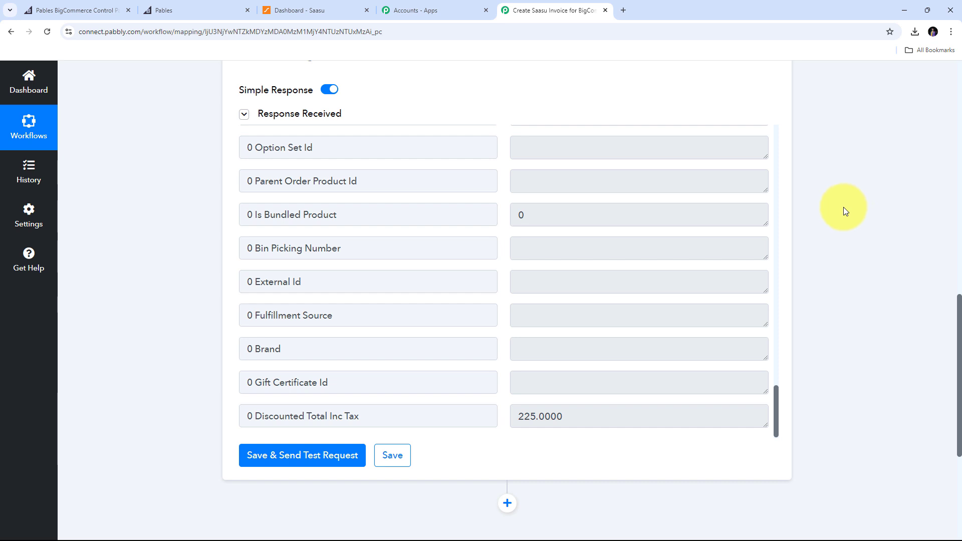
scroll(844, 207, down, 4)
Add Saasu as the fourth step's app with Create Contact as its action event.
click(507, 305)
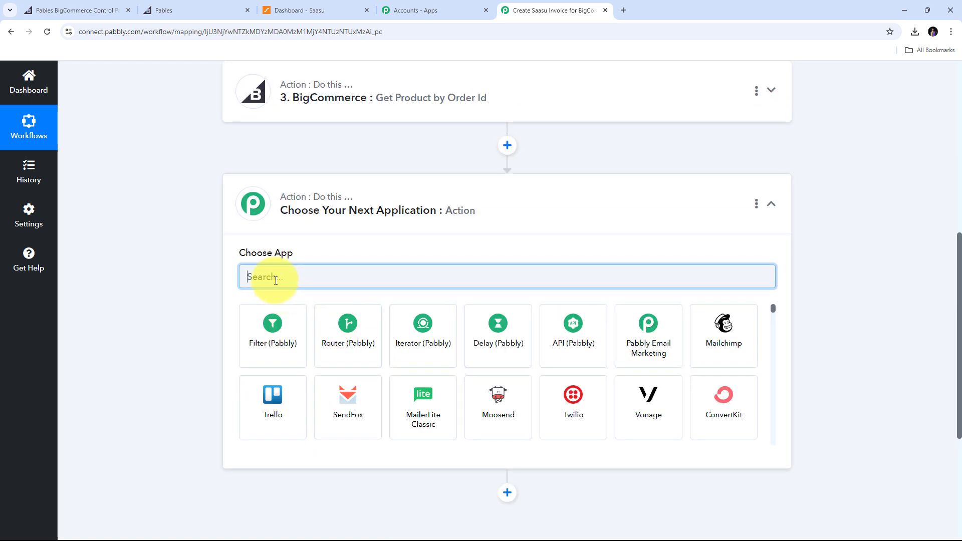
text(Saasu)
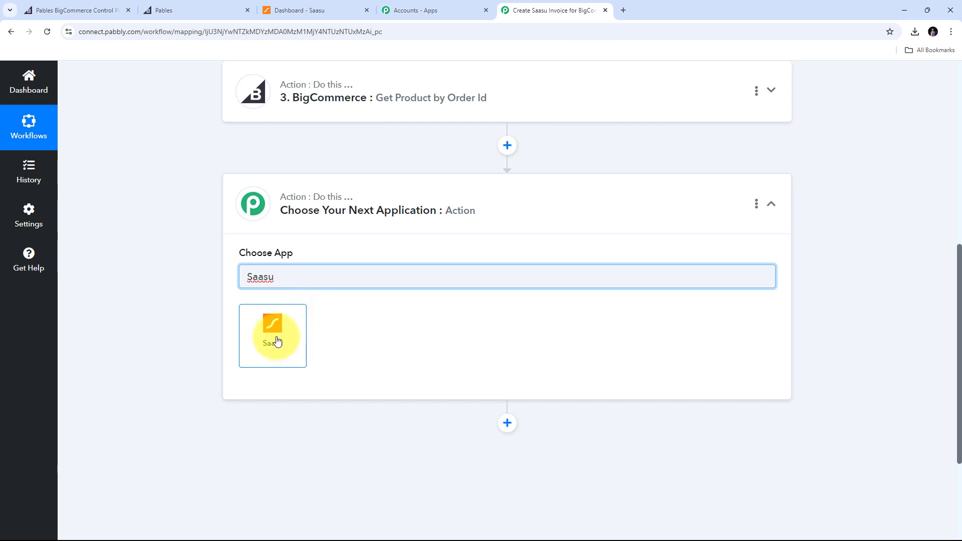
click(277, 341)
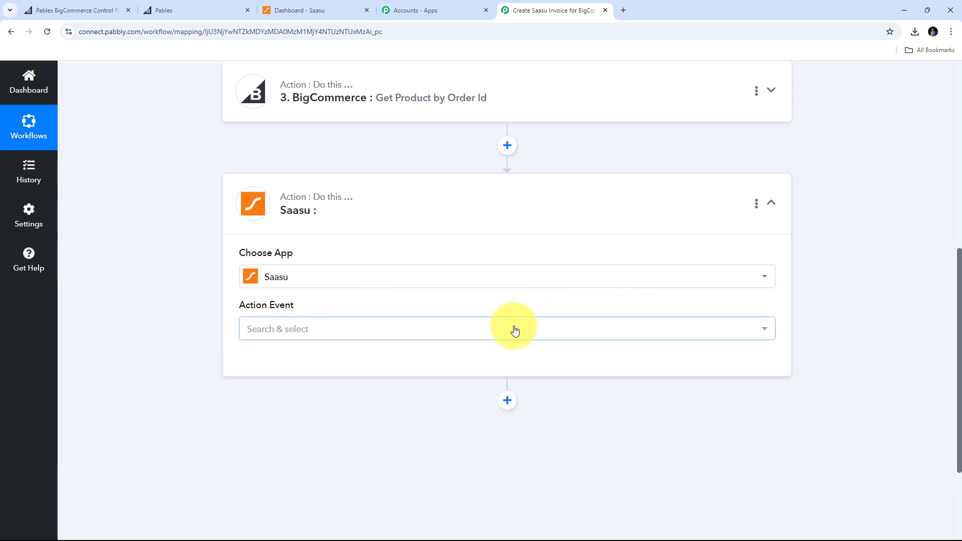
click(496, 331)
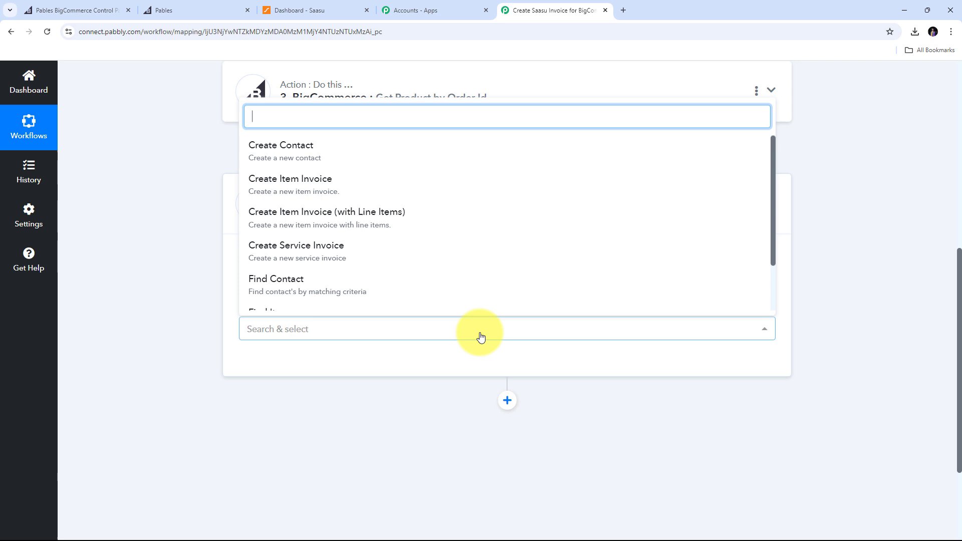
click(302, 154)
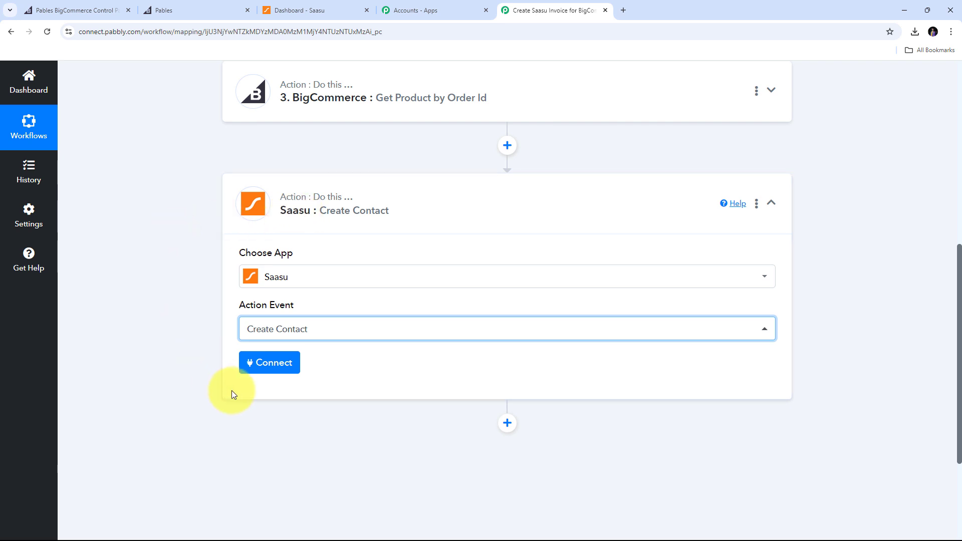
Choose Add New Connection for the Saasu step, creating the empty Saasu #2 connection form.
click(273, 363)
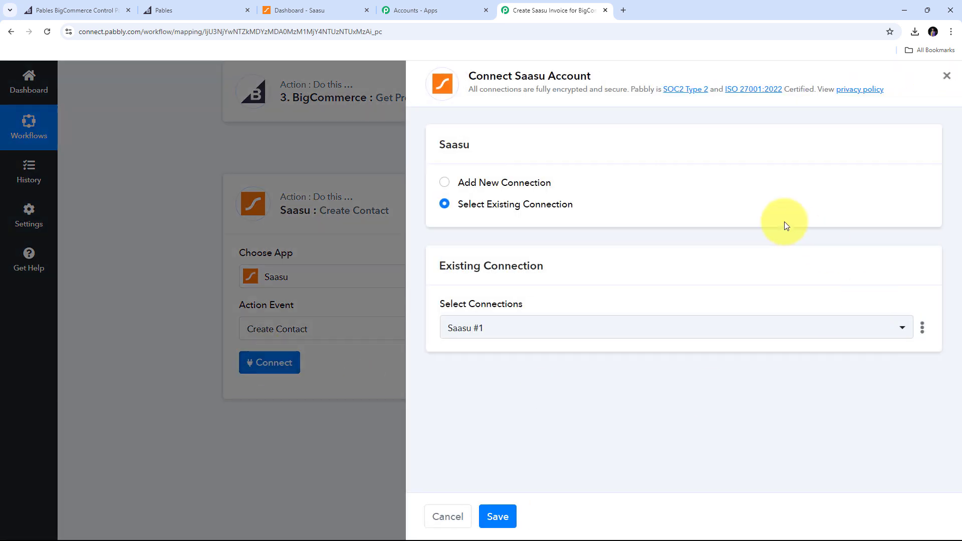
click(508, 183)
scroll(584, 269, down, 1)
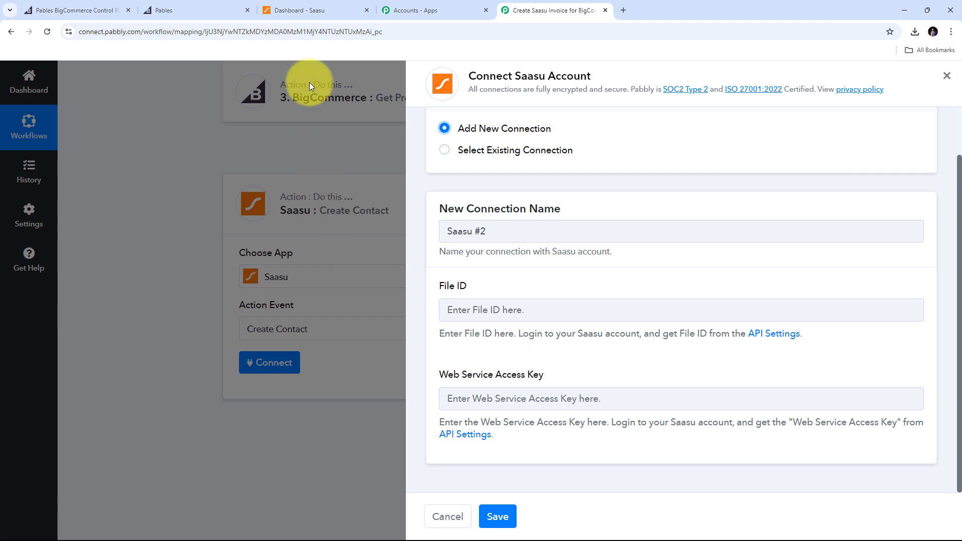
Open the Saasu file's API settings and select its File Id value to copy.
click(310, 11)
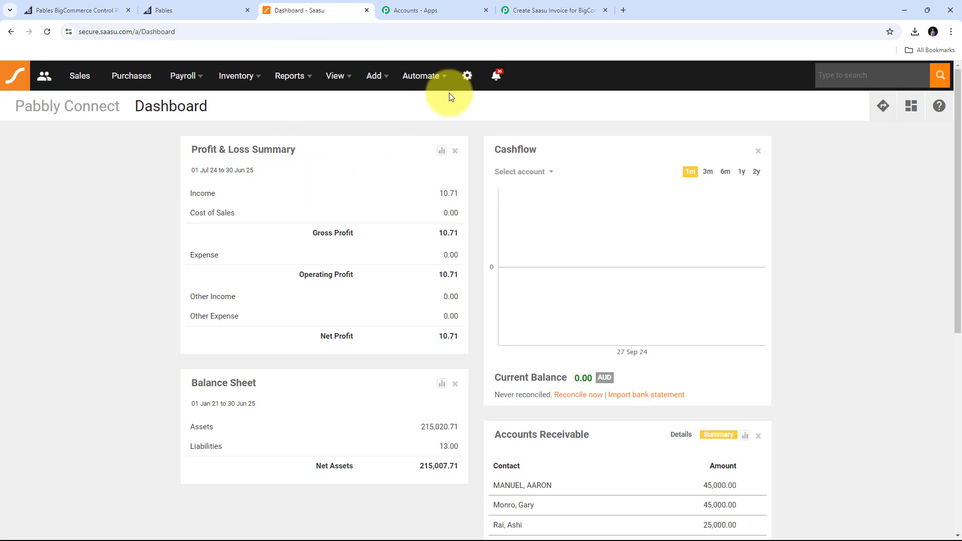
click(467, 77)
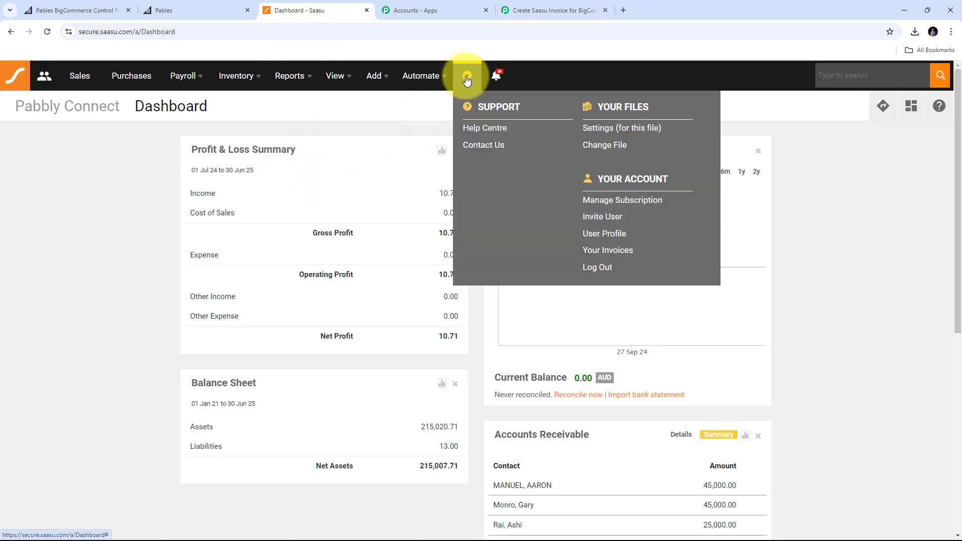
click(639, 133)
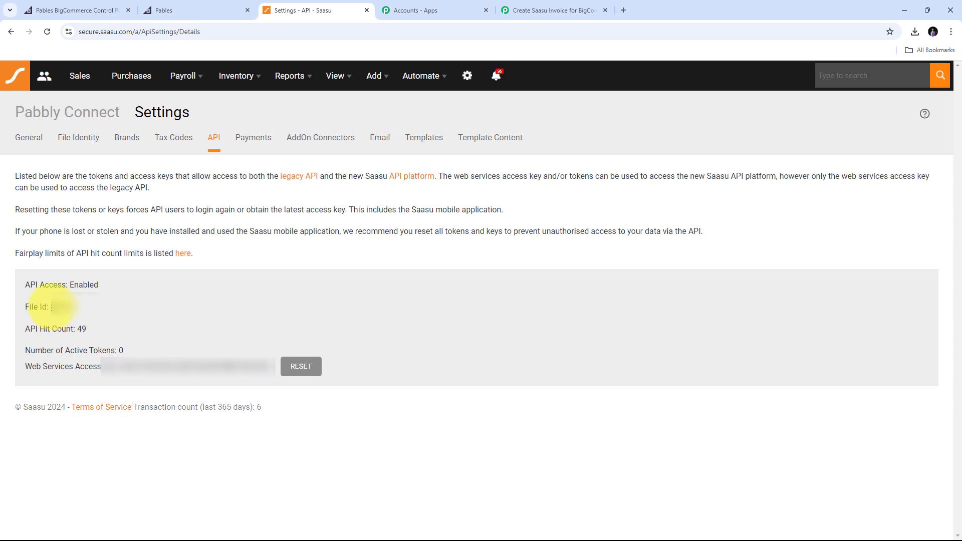
drag(52, 307, 78, 305)
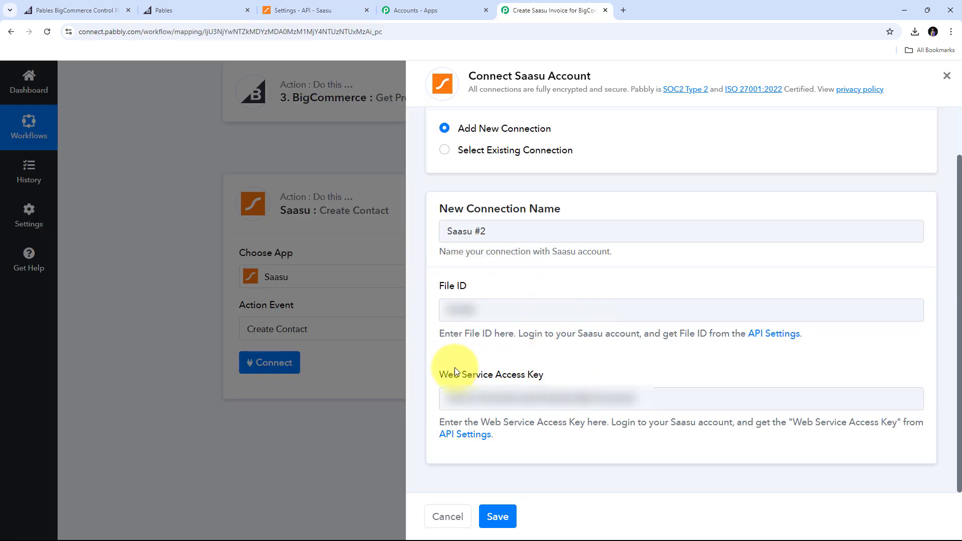
Save the new Saasu #2 connection.
click(497, 518)
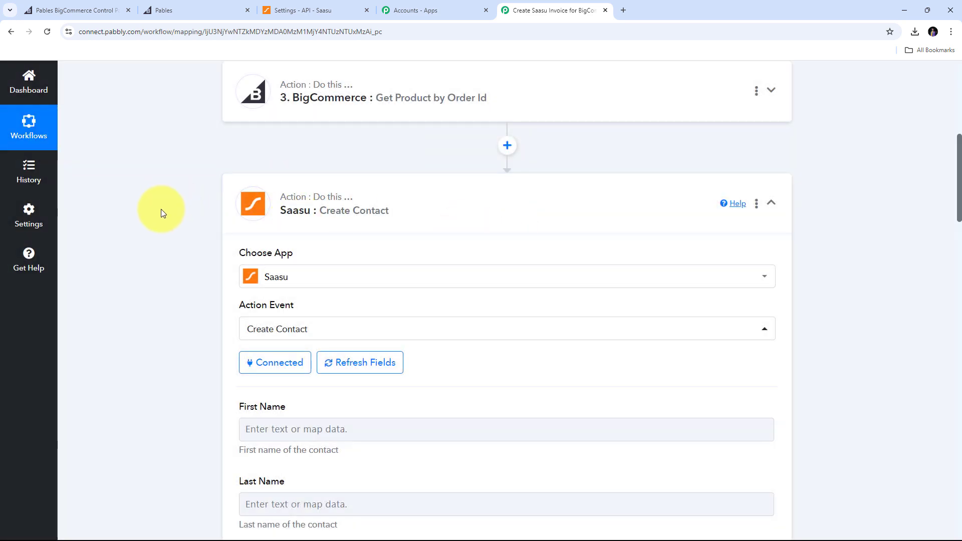
scroll(161, 209, down, 10)
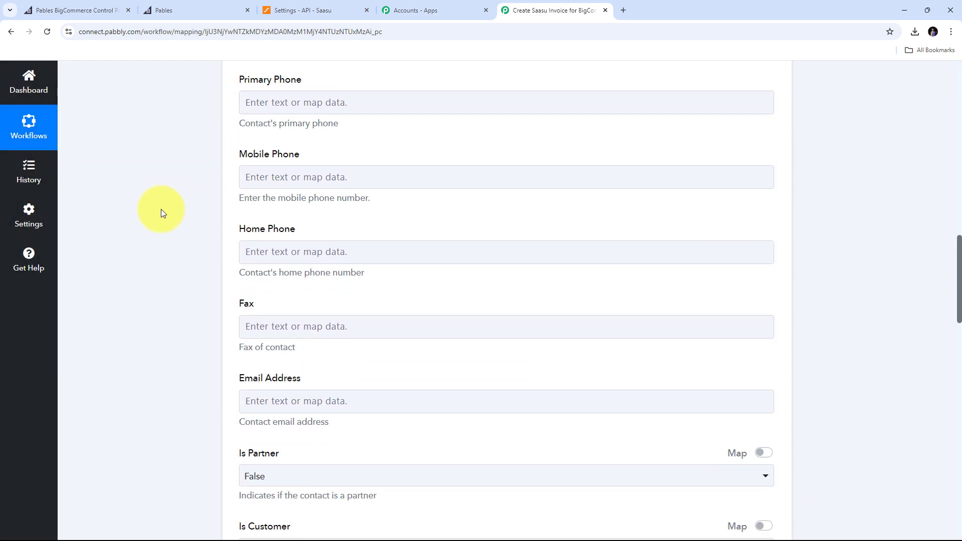
scroll(161, 209, up, 7)
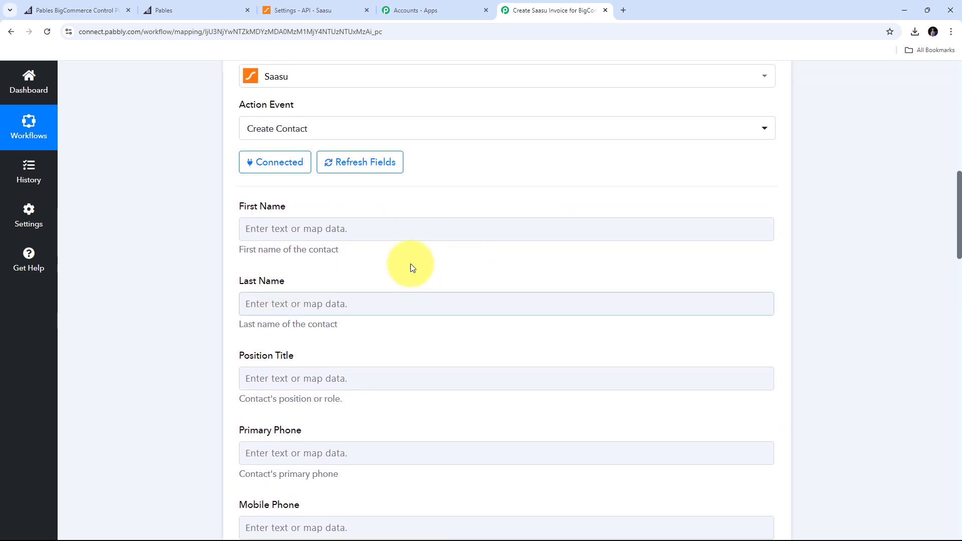
Map the order's Billing Address First Name into the contact's First Name.
click(308, 231)
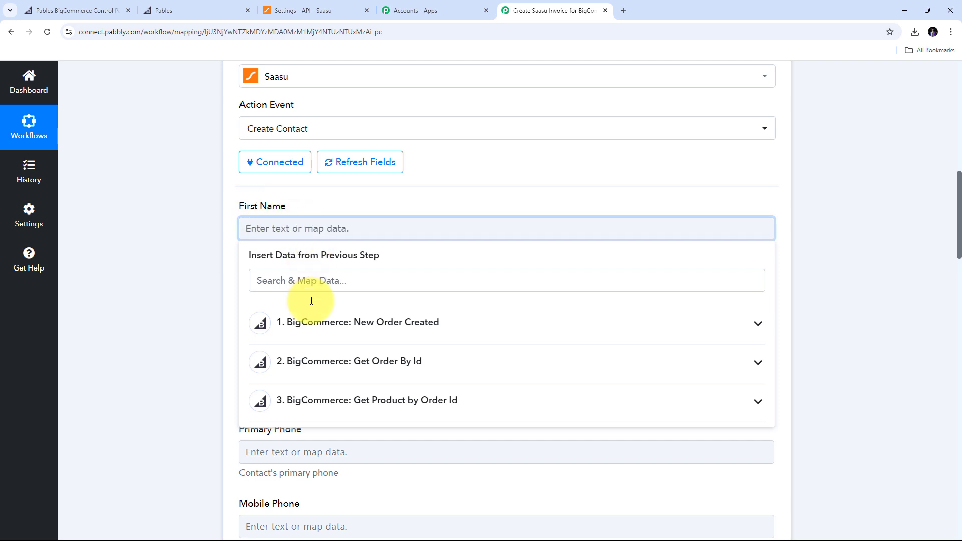
click(362, 364)
scroll(372, 375, down, 5)
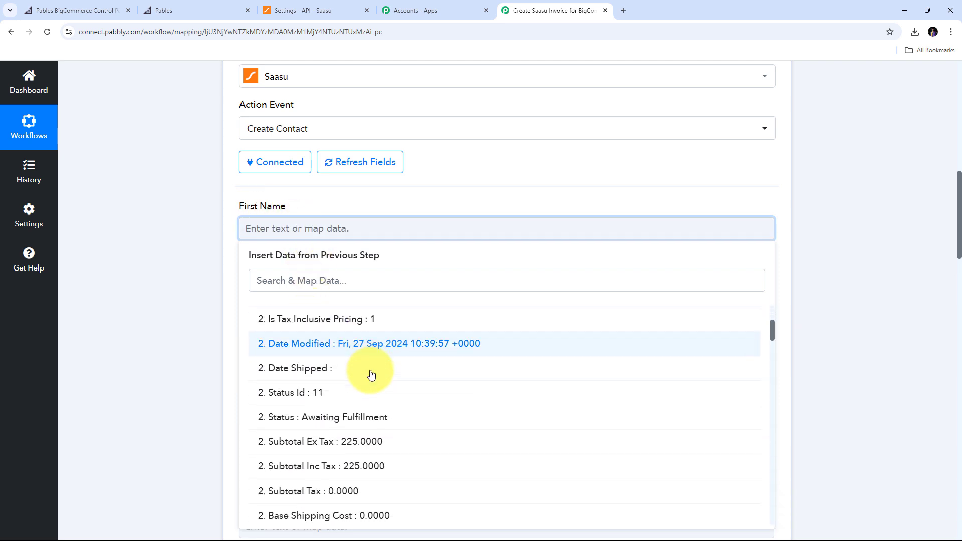
scroll(371, 375, down, 15)
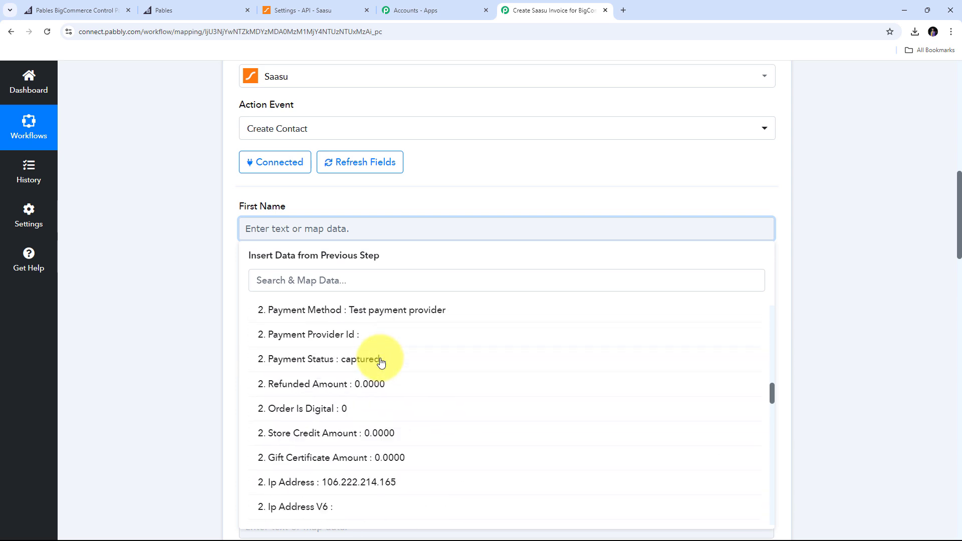
scroll(381, 361, down, 3)
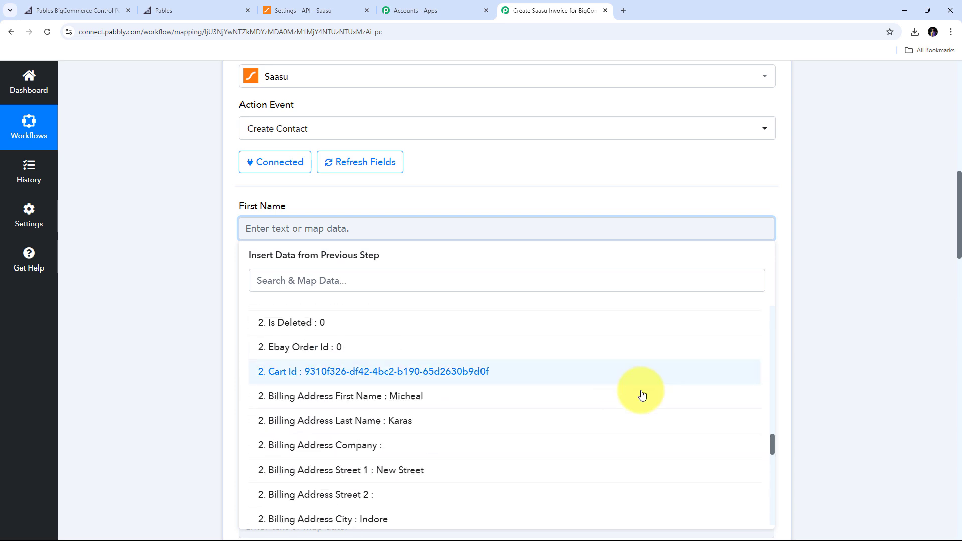
click(411, 398)
click(161, 303)
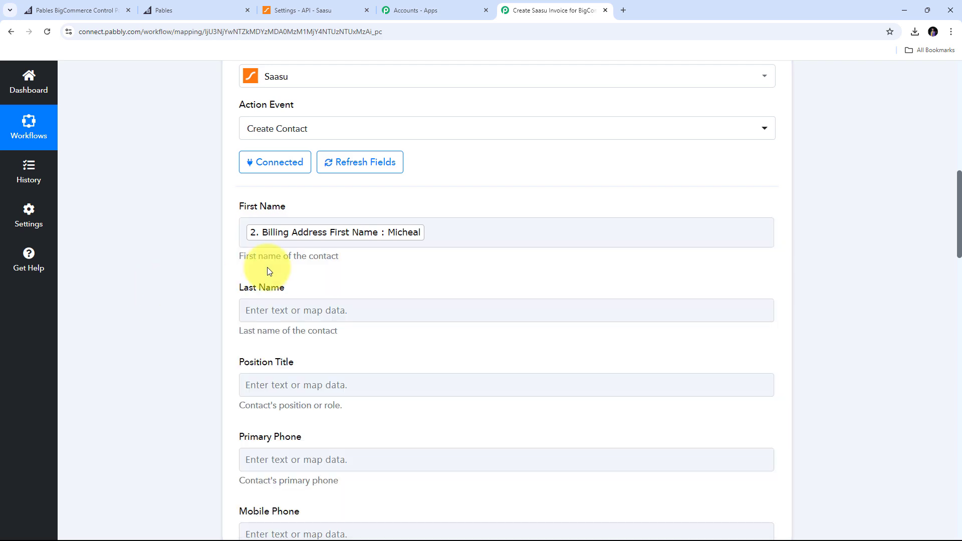
scroll(325, 266, down, 1)
Map the order's Billing Address Last Name into Last Name.
click(282, 261)
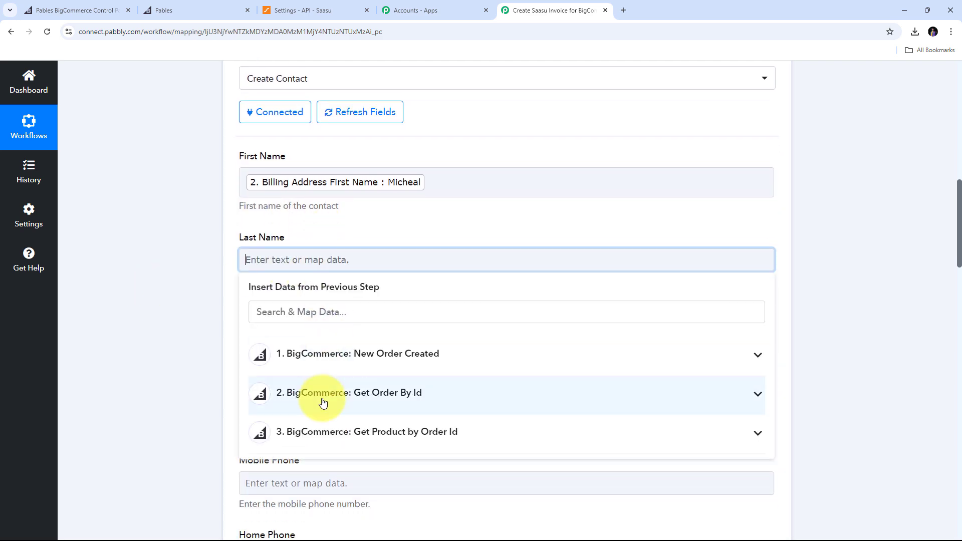
click(404, 393)
scroll(404, 396, down, 10)
click(411, 399)
scroll(453, 218, down, 1)
scroll(453, 218, down, 9)
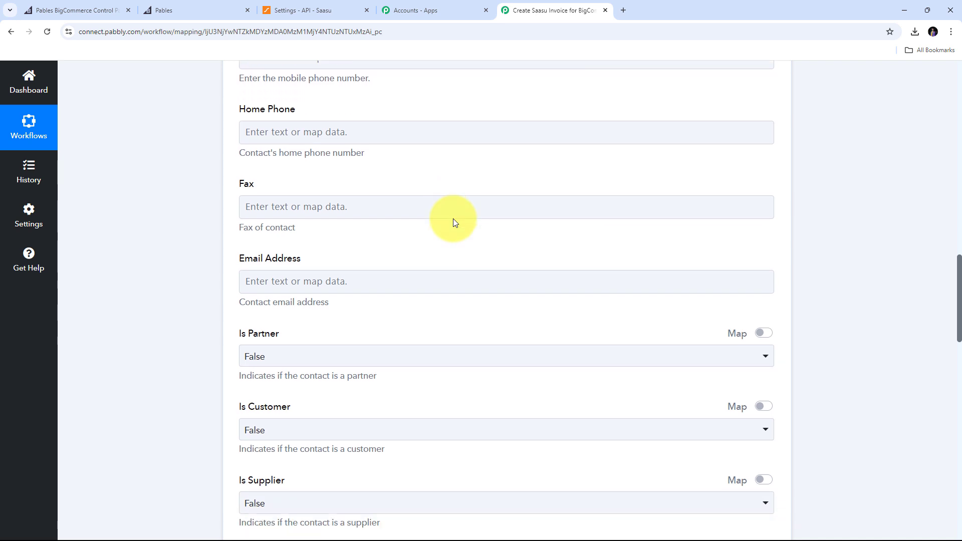
Map the order's Billing Address Email into Email Address.
click(343, 215)
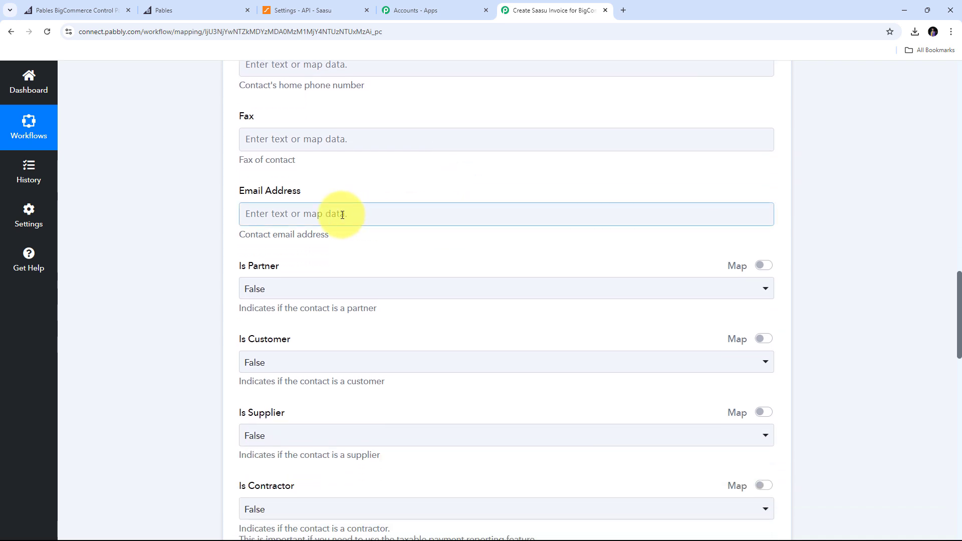
click(281, 217)
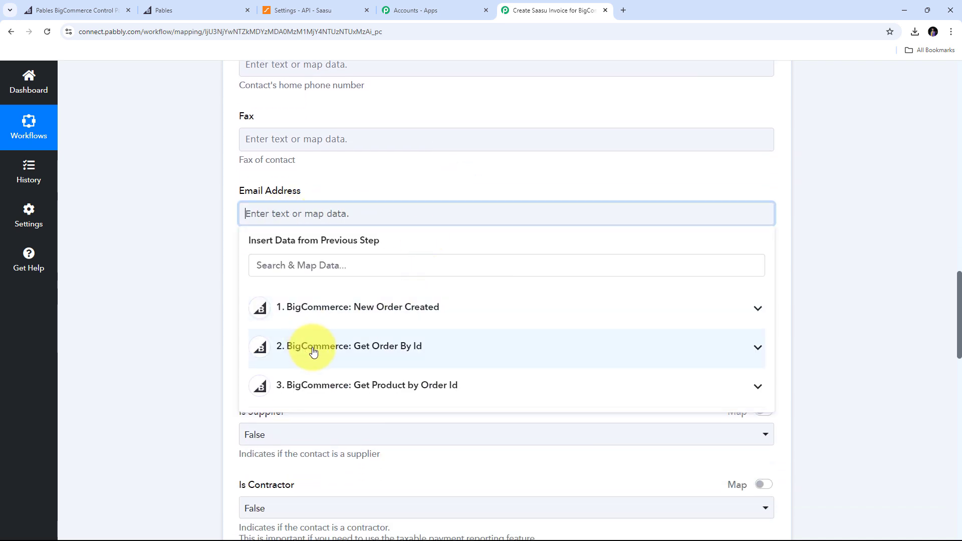
click(364, 350)
scroll(401, 395, down, 15)
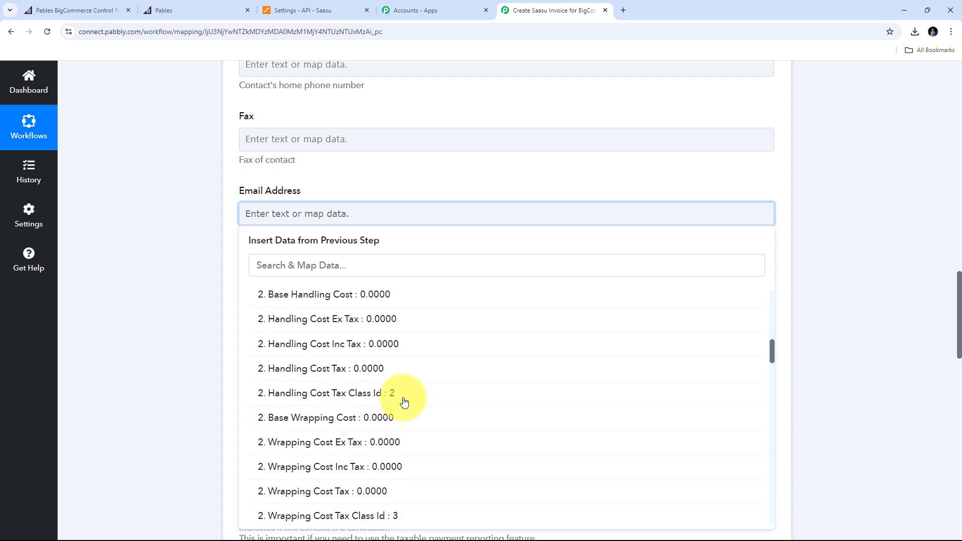
scroll(422, 375, down, 15)
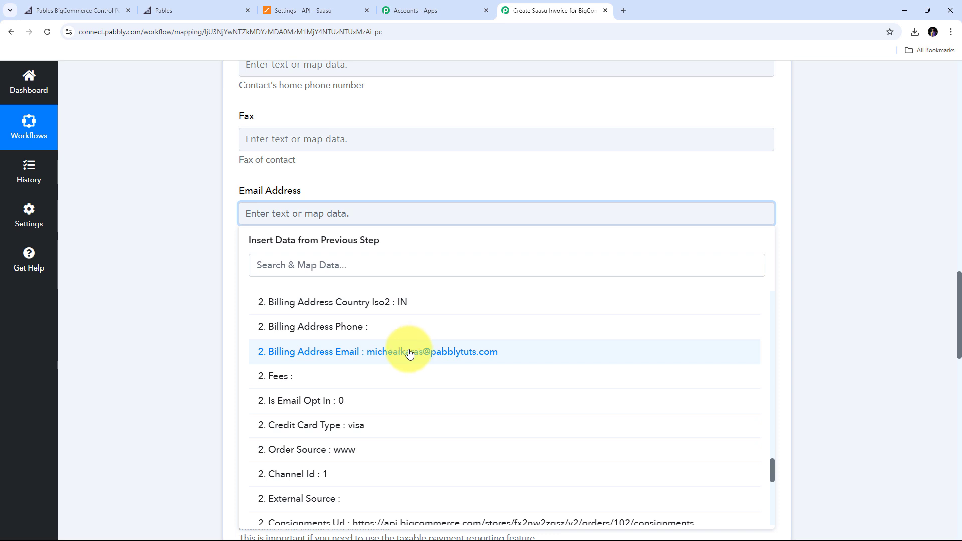
click(409, 353)
click(223, 258)
Set the Saasu contact's Is Customer option to True.
scroll(420, 203, down, 2)
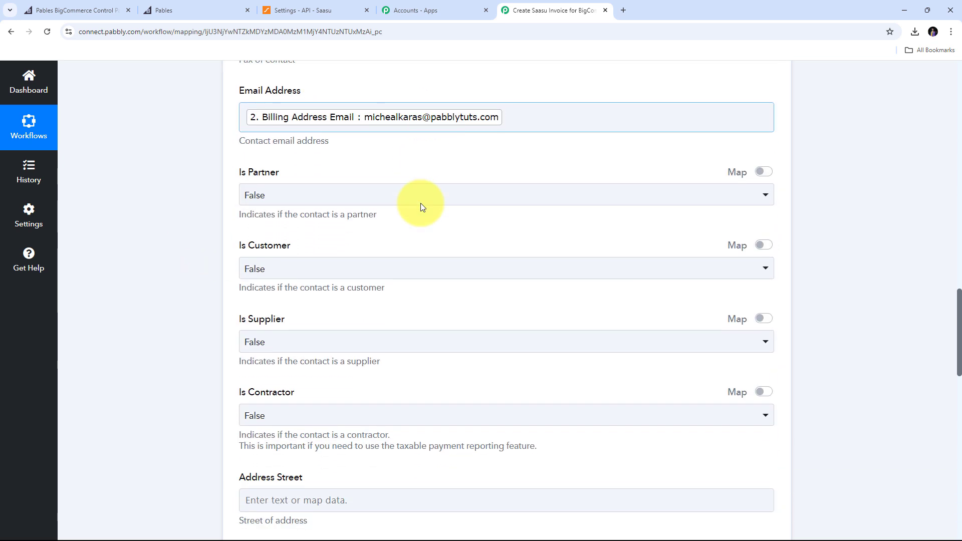
click(263, 189)
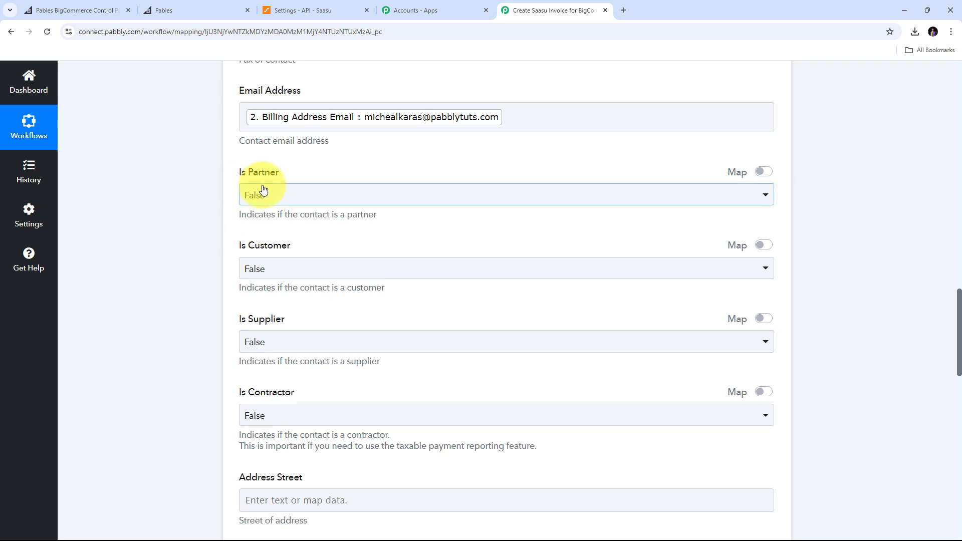
click(223, 258)
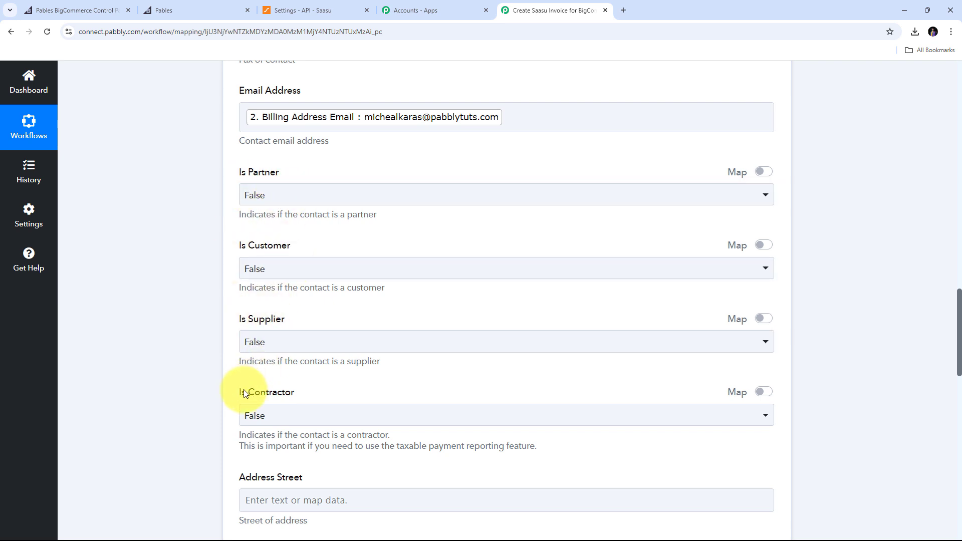
click(363, 193)
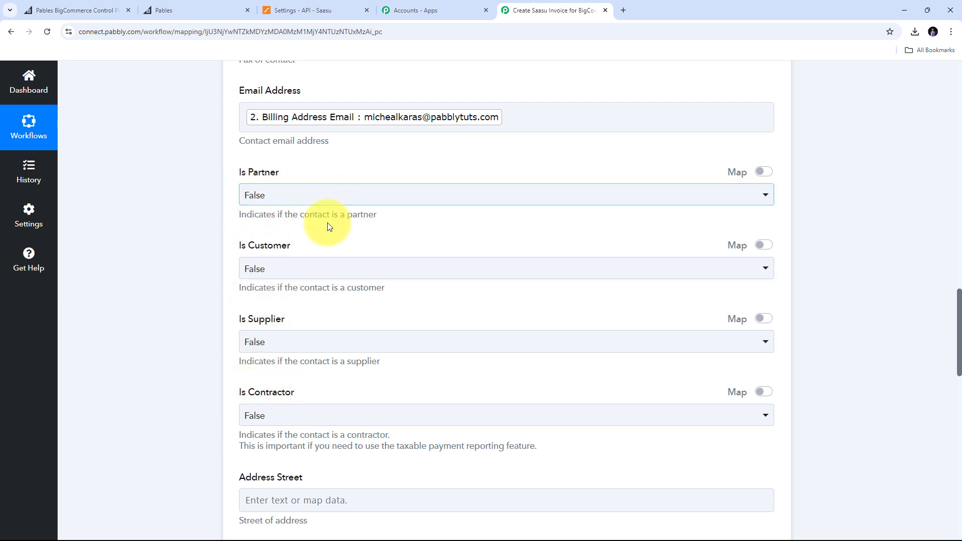
click(329, 223)
click(307, 268)
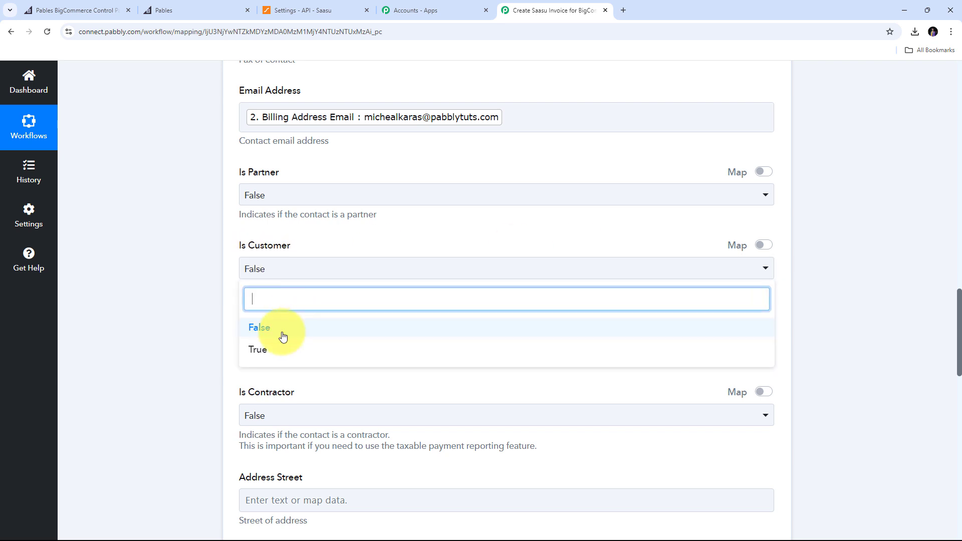
click(276, 347)
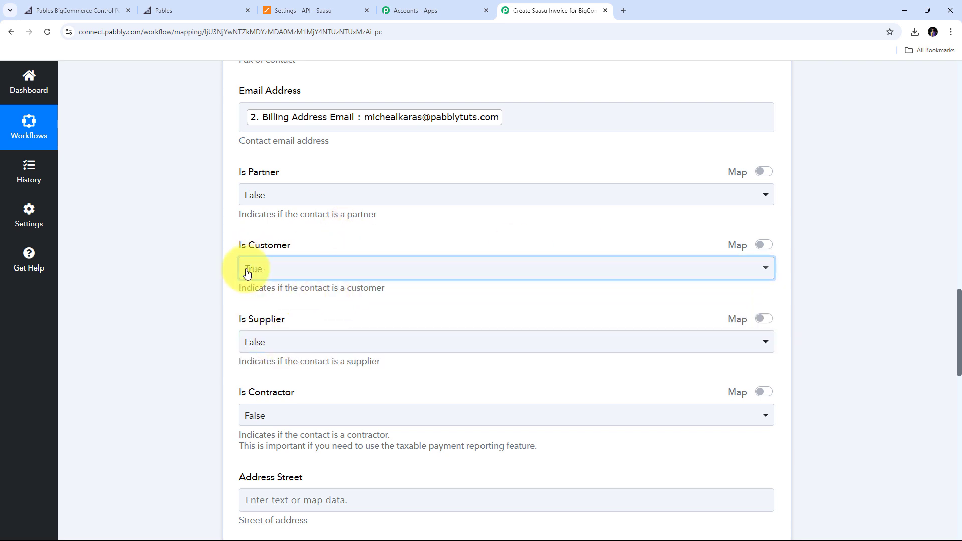
scroll(443, 225, down, 7)
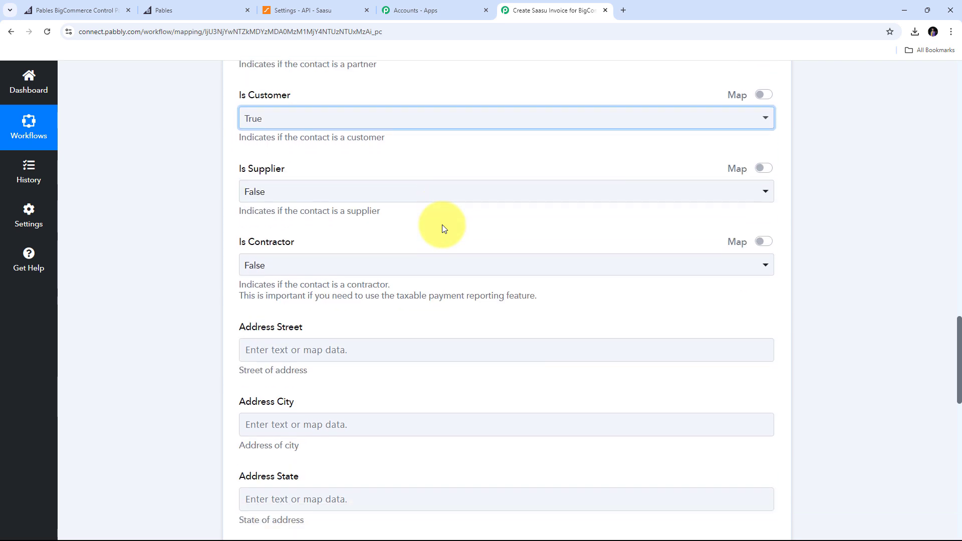
scroll(443, 224, up, 1)
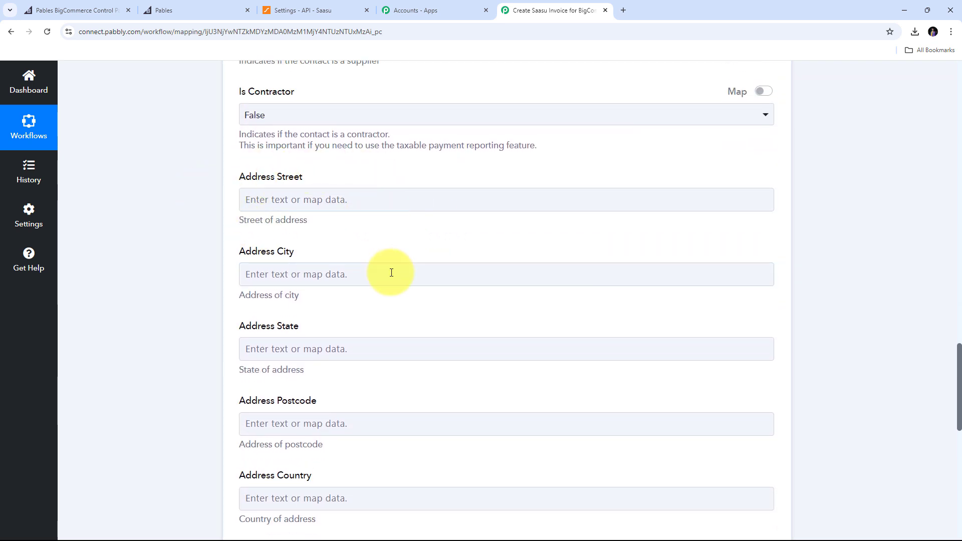
click(283, 203)
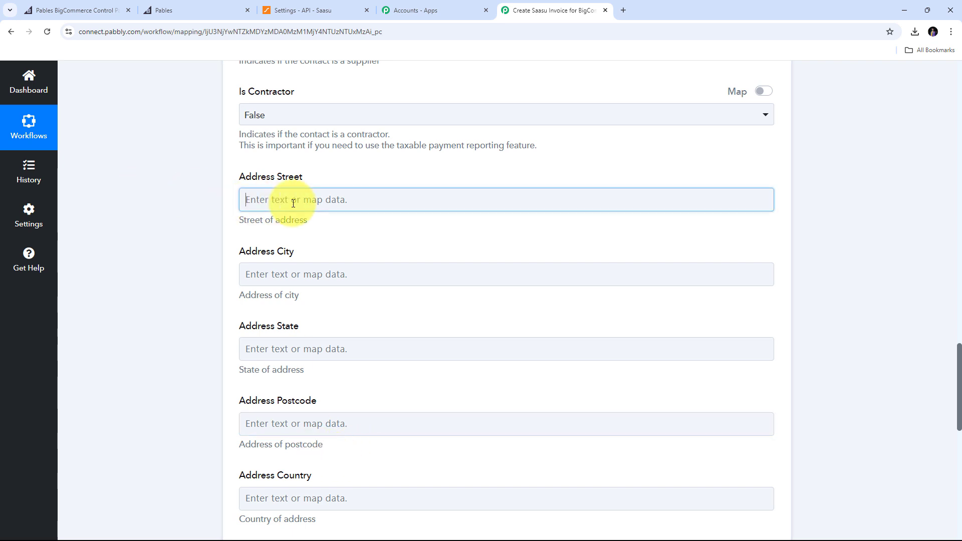
Map billing Street 1, City, State, Zip and country from Get Order By Id into the address fields.
click(307, 340)
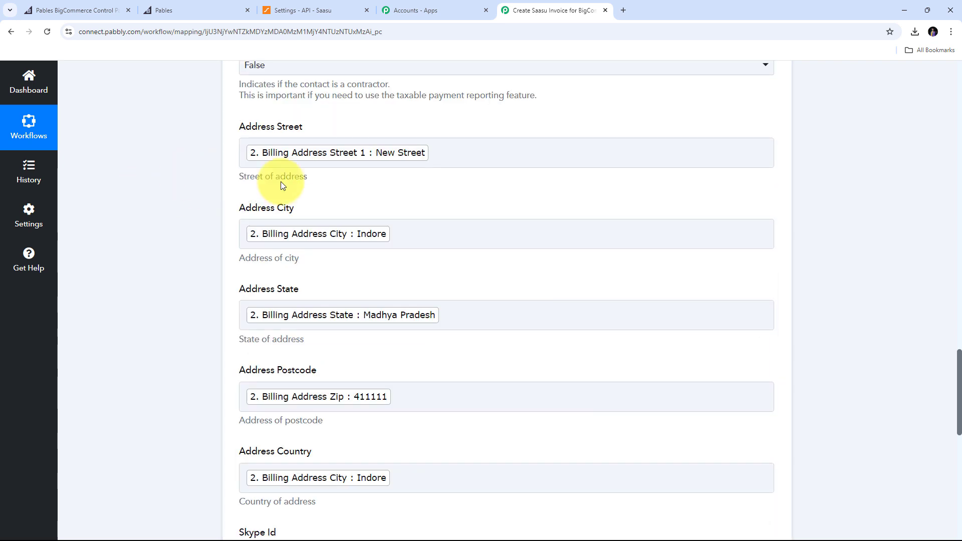
scroll(453, 191, down, 5)
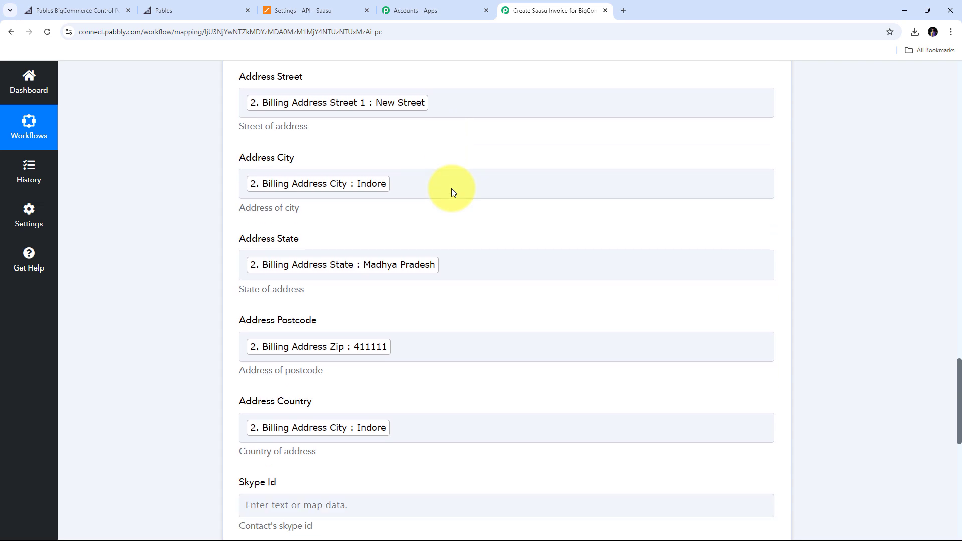
scroll(453, 189, down, 3)
scroll(452, 189, up, 3)
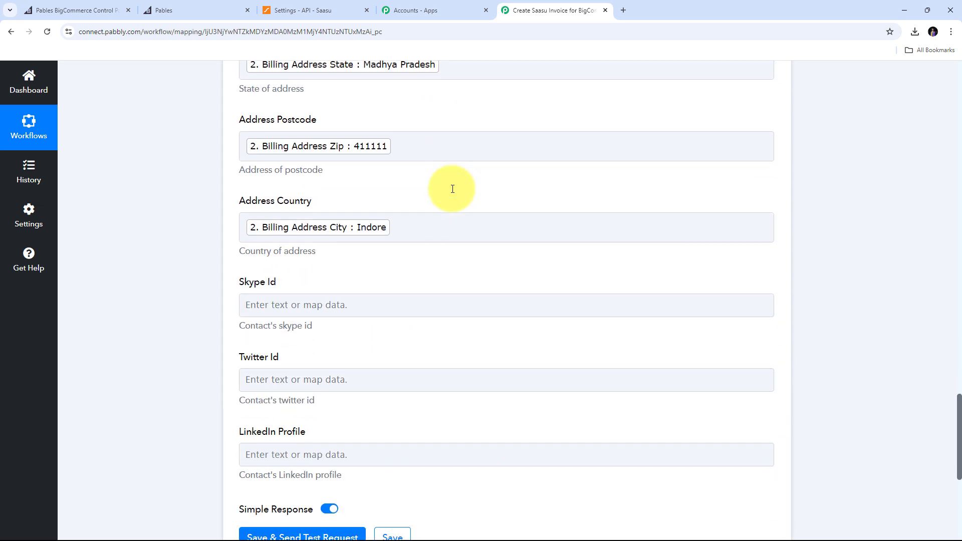
scroll(453, 189, down, 2)
scroll(453, 189, up, 13)
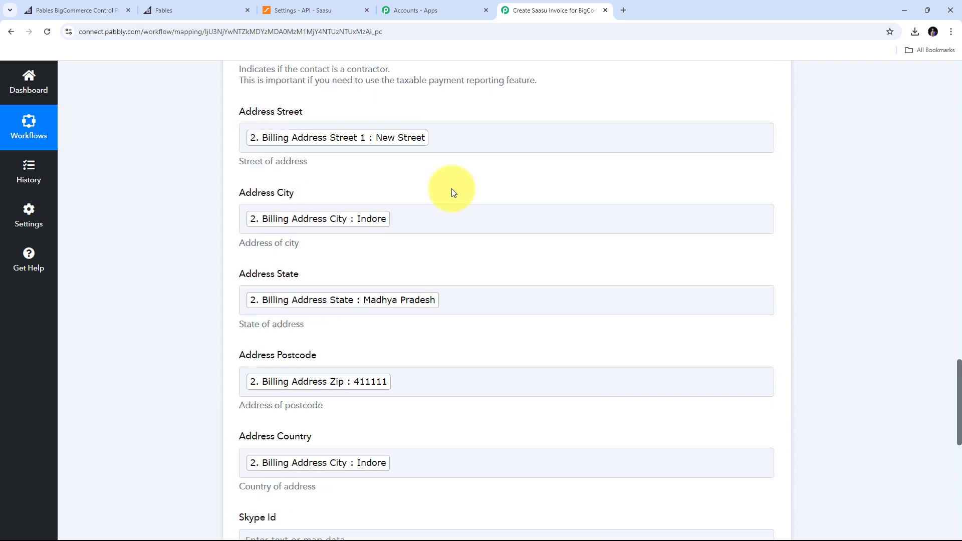
scroll(452, 192, up, 12)
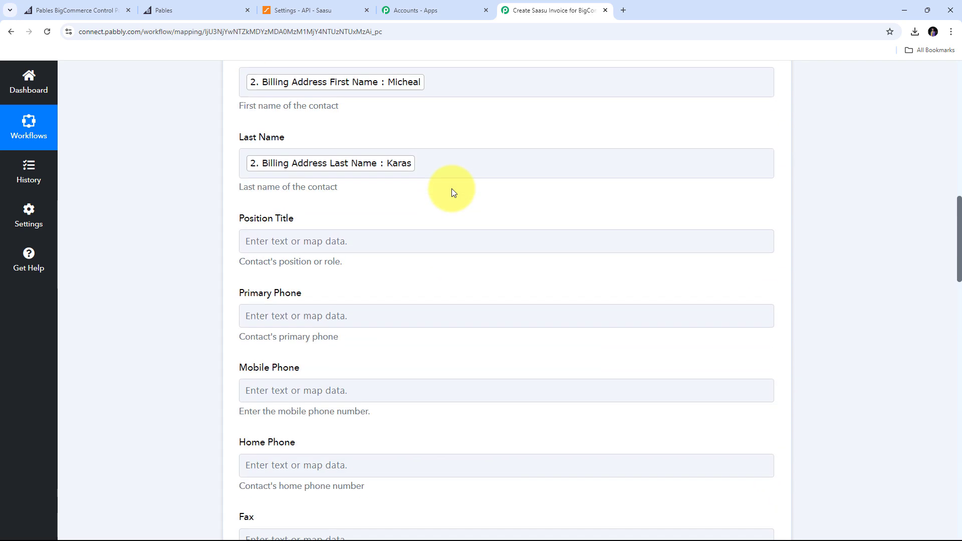
scroll(452, 192, down, 4)
scroll(452, 192, down, 20)
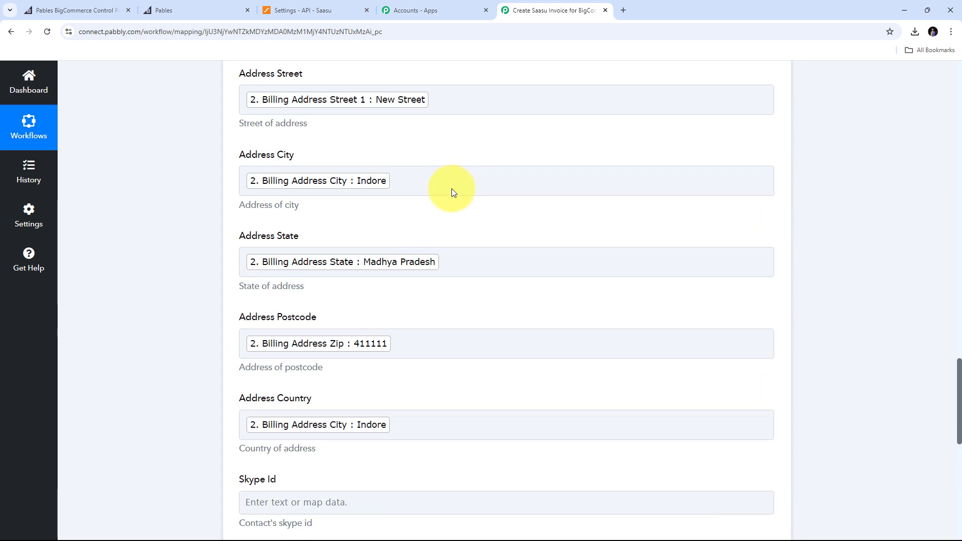
scroll(452, 192, down, 1)
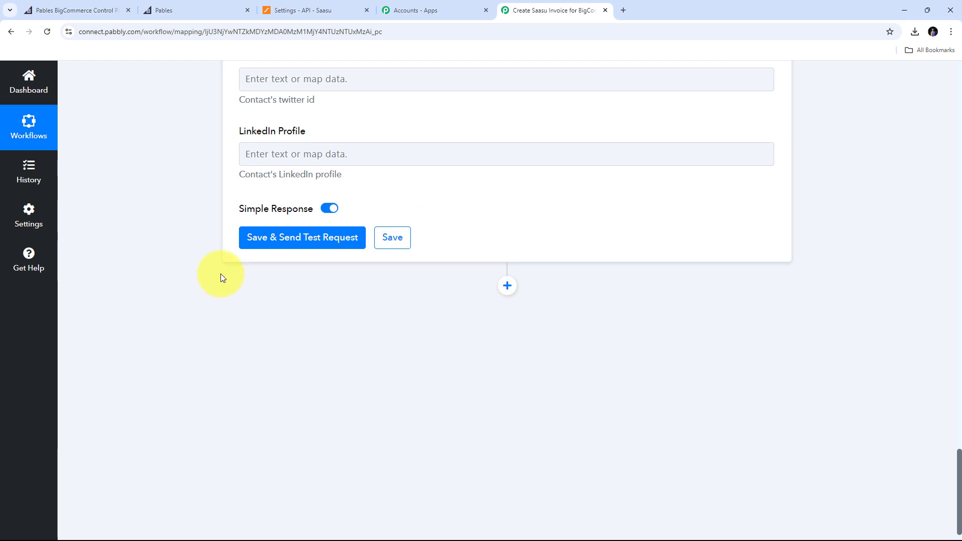
Save and test the Create Contact step so Saasu returns a new contact ID.
click(292, 238)
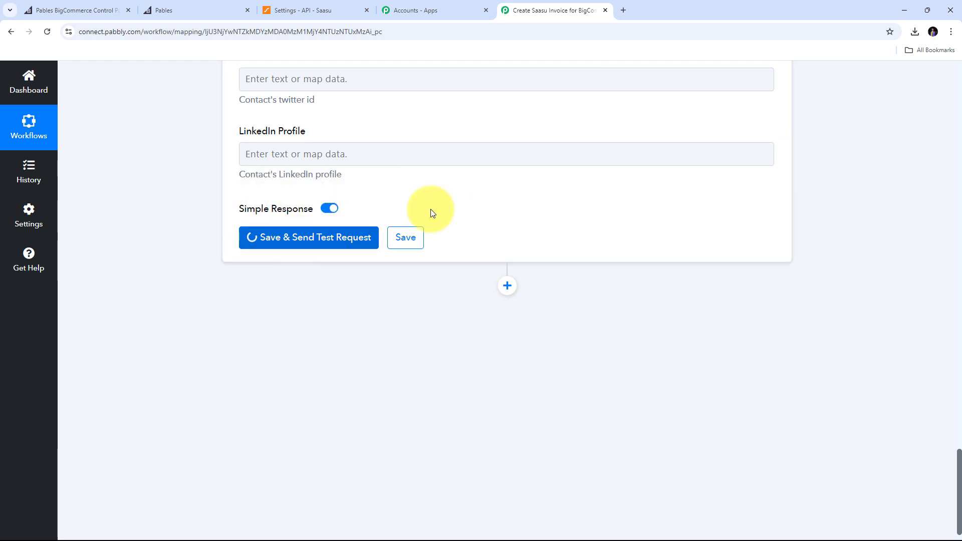
scroll(868, 190, down, 1)
scroll(543, 282, down, 3)
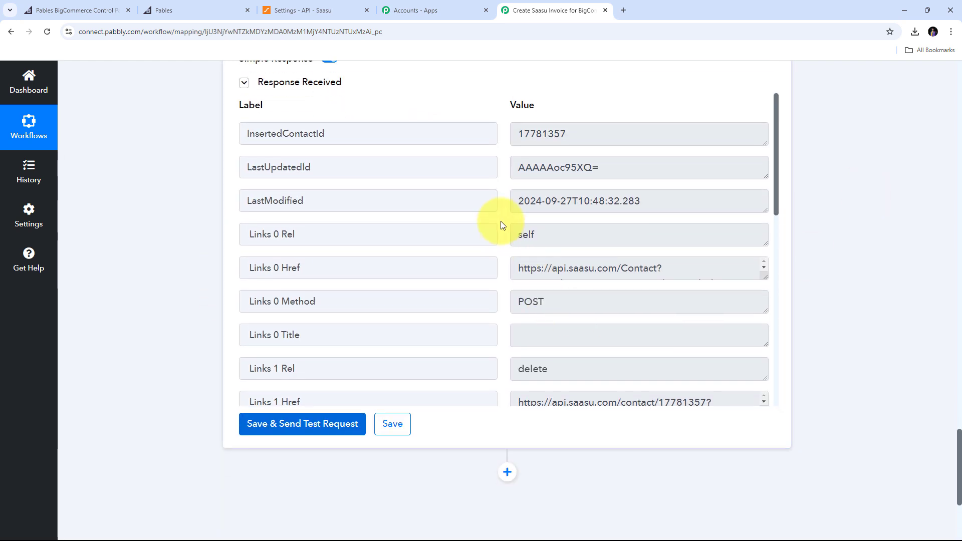
scroll(500, 221, up, 2)
scroll(501, 221, down, 4)
scroll(501, 221, up, 4)
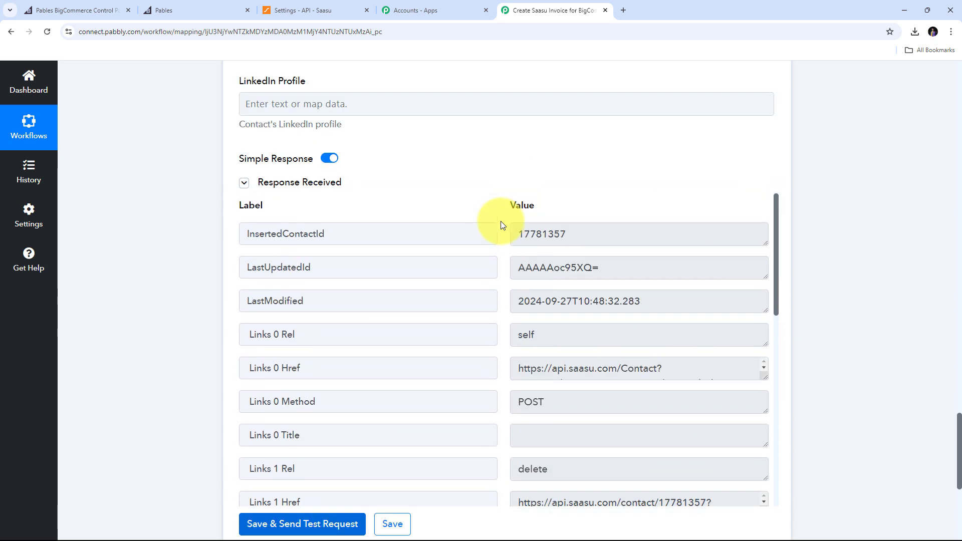
Copy the returned InsertedContactId and bring up the Saasu tab.
click(557, 235)
double_click(557, 234)
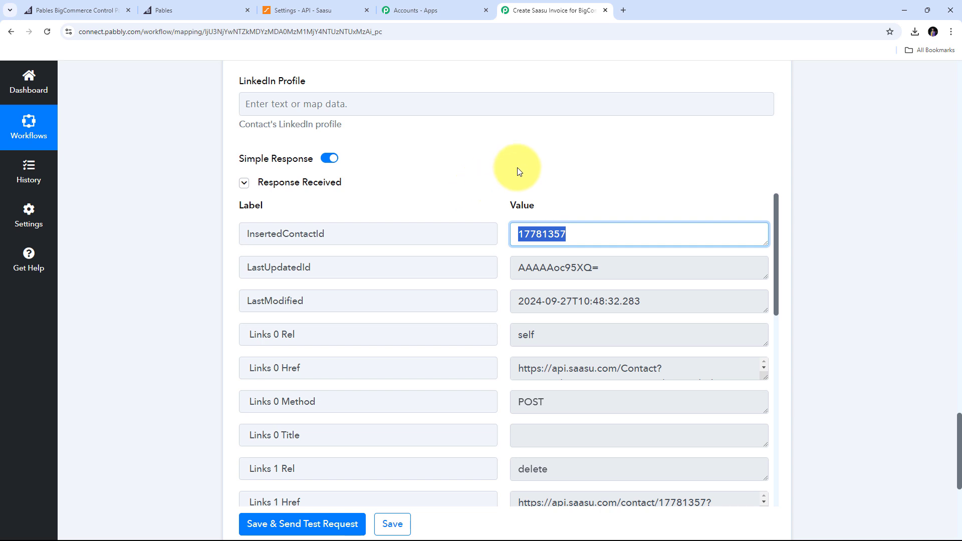
click(318, 9)
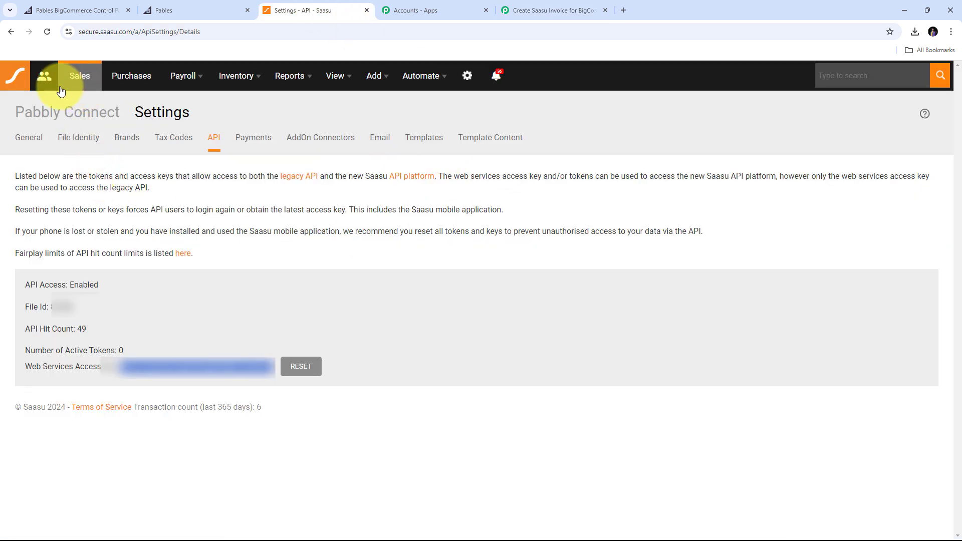
Open the newly created customer contact from Saasu's Contacts list.
click(44, 86)
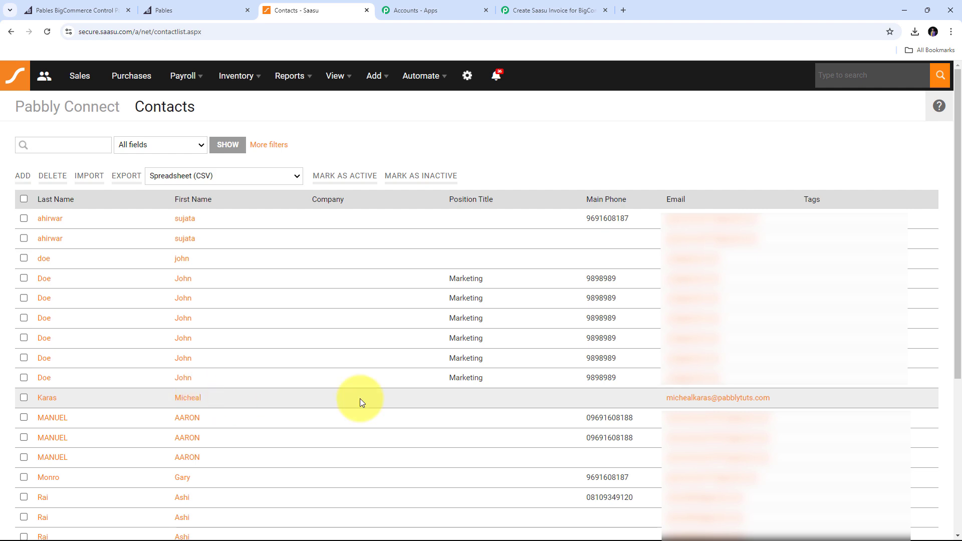
click(737, 401)
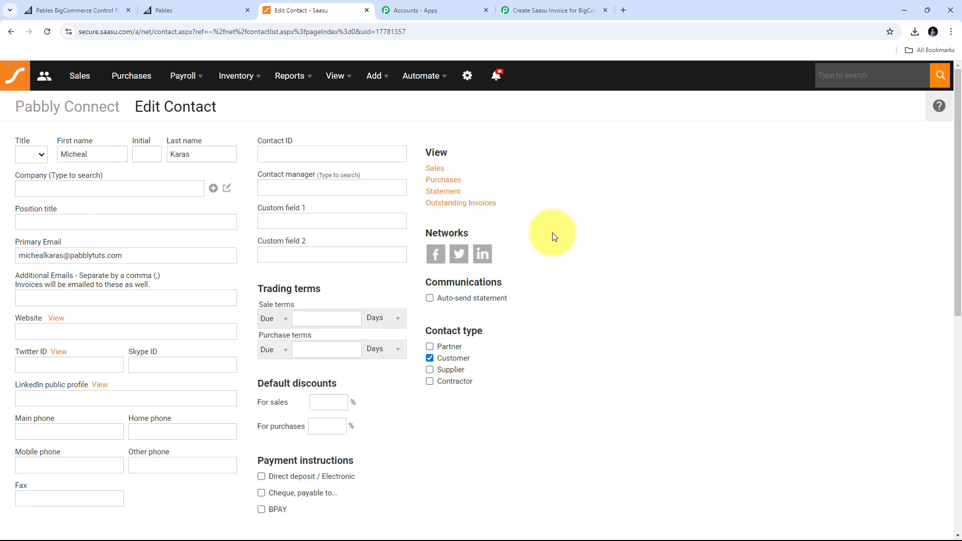
Review the new contact's name, email and mailing address, then return to the Pabbly workflow.
scroll(554, 236, down, 3)
scroll(451, 231, up, 3)
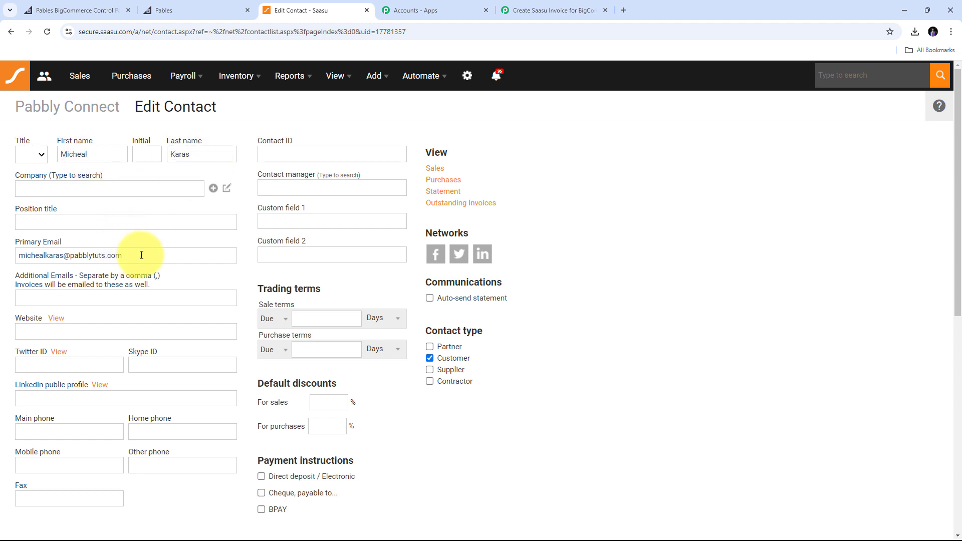
scroll(141, 255, down, 2)
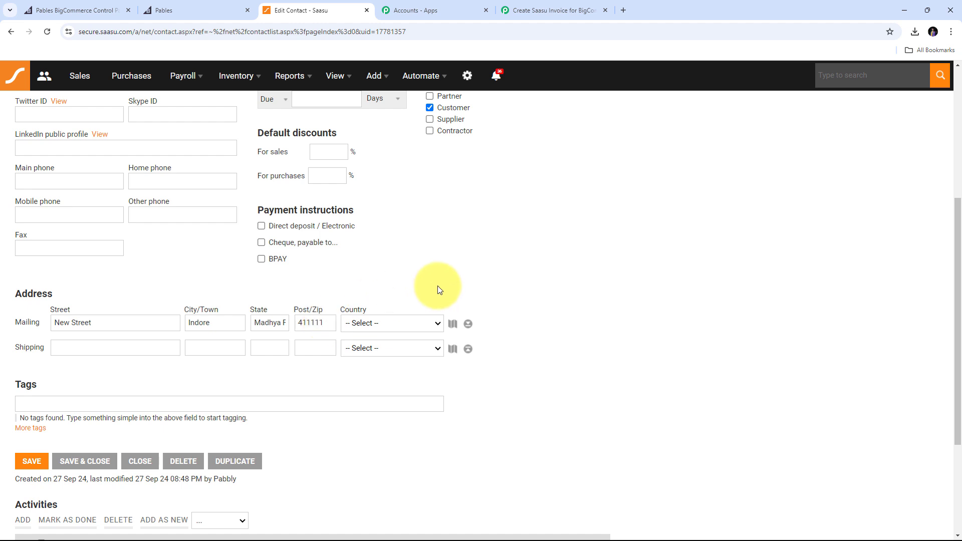
scroll(436, 286, up, 5)
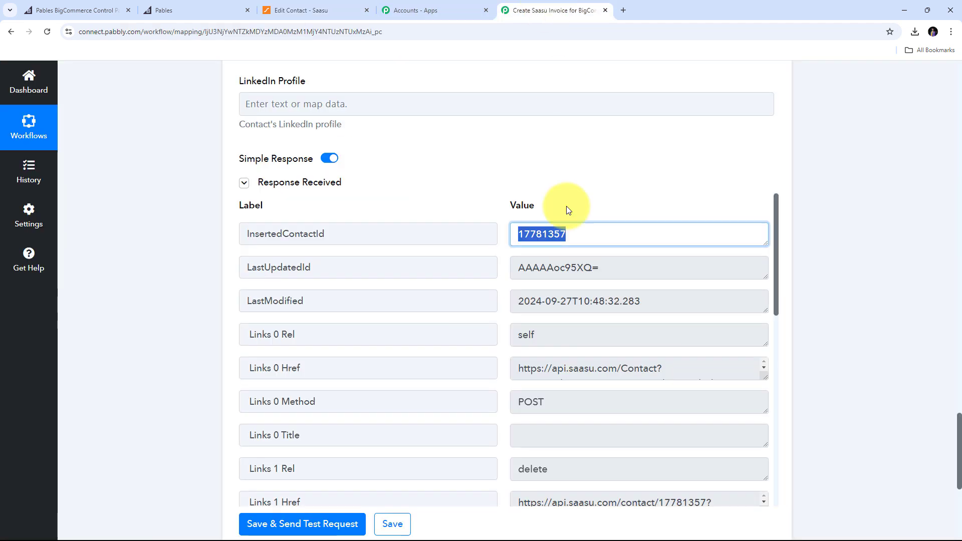
click(552, 10)
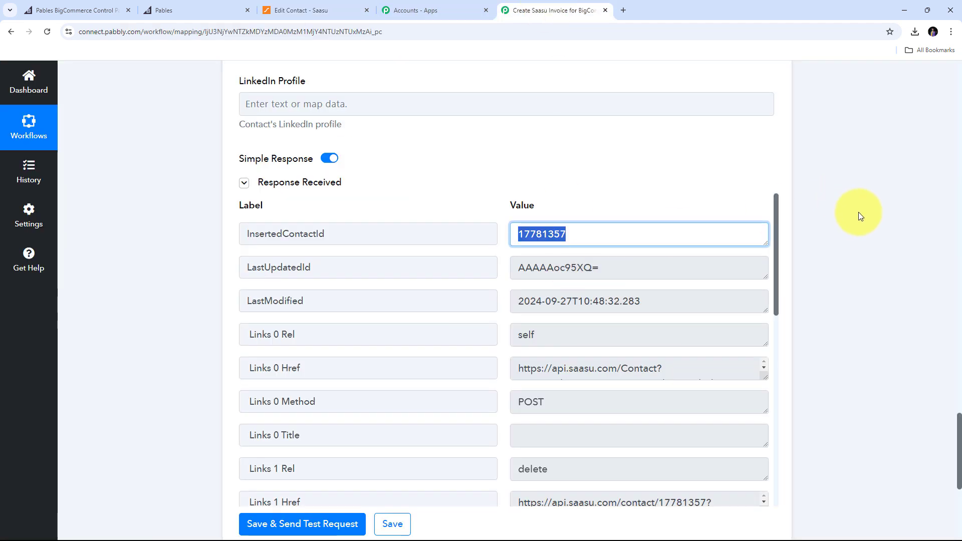
Add a Saasu step with the Create Item Invoice action after the contact step.
scroll(858, 212, down, 6)
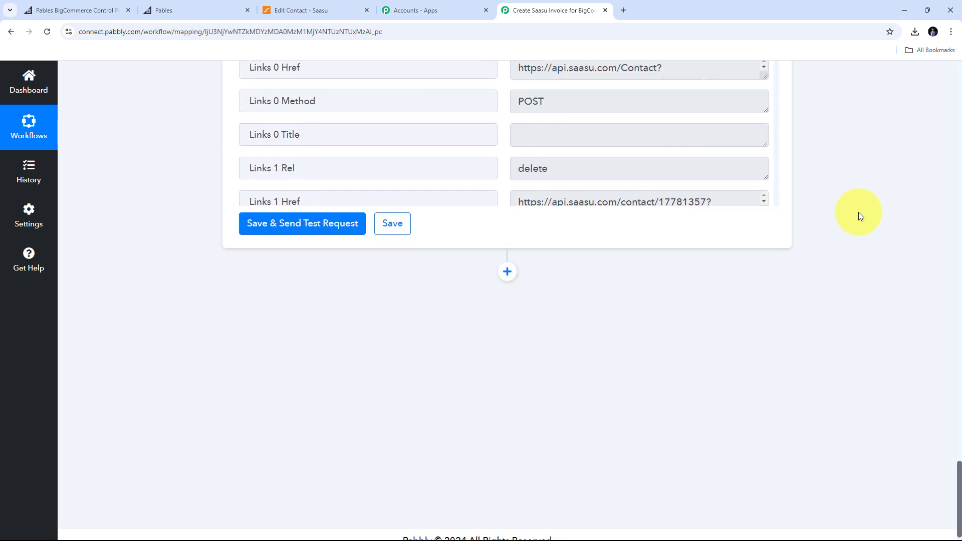
click(506, 274)
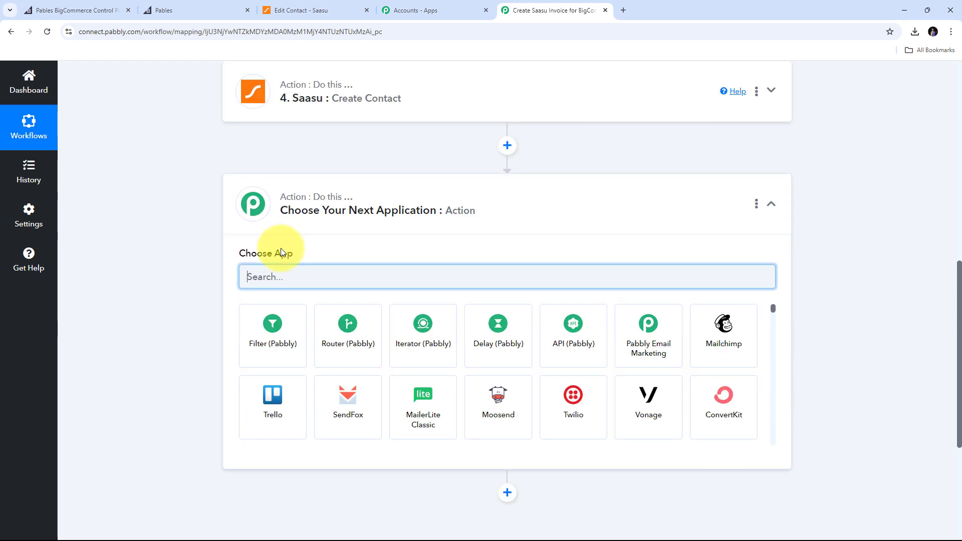
text(Saa)
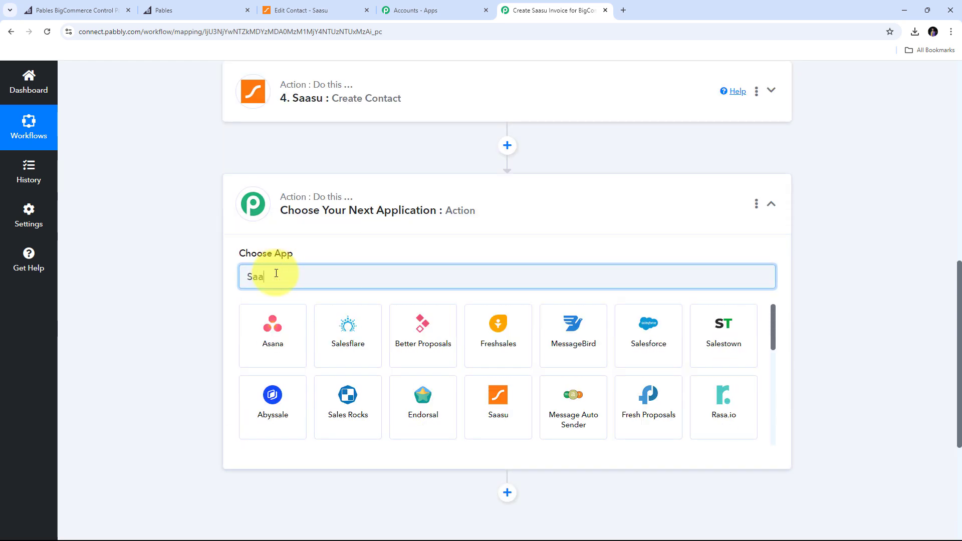
text(su)
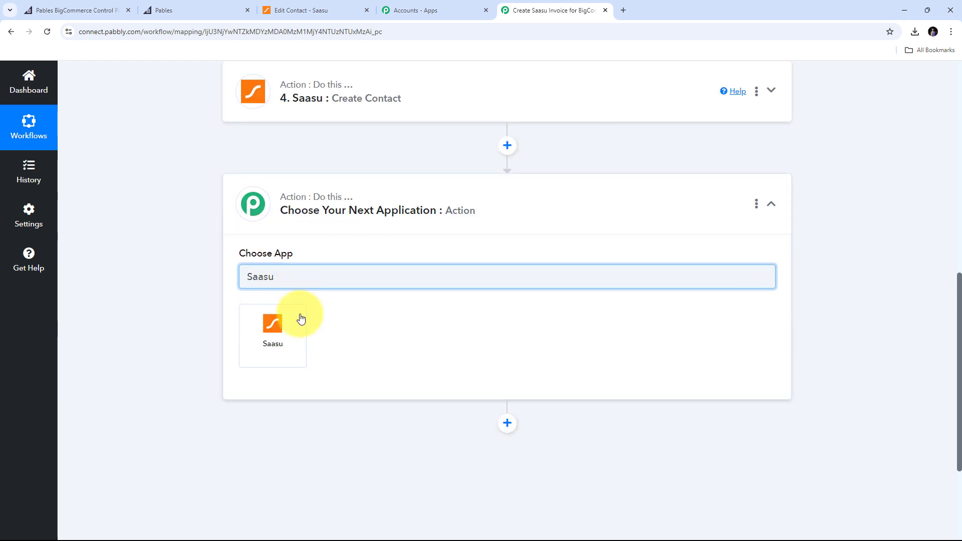
click(272, 327)
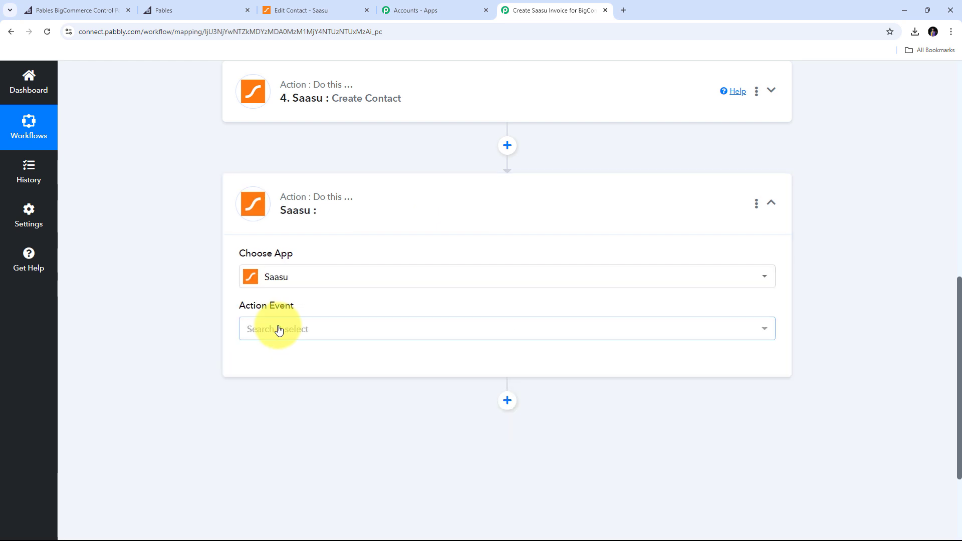
click(479, 337)
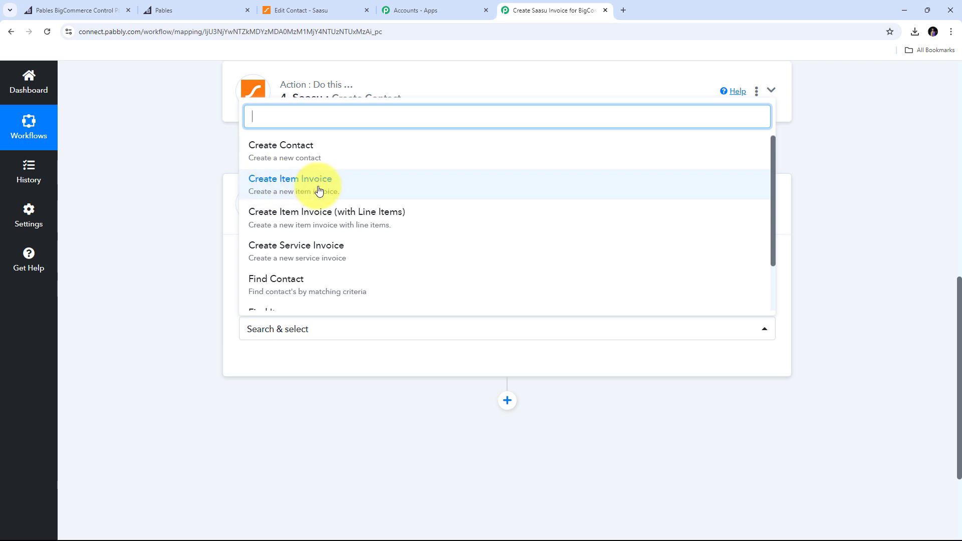
click(336, 191)
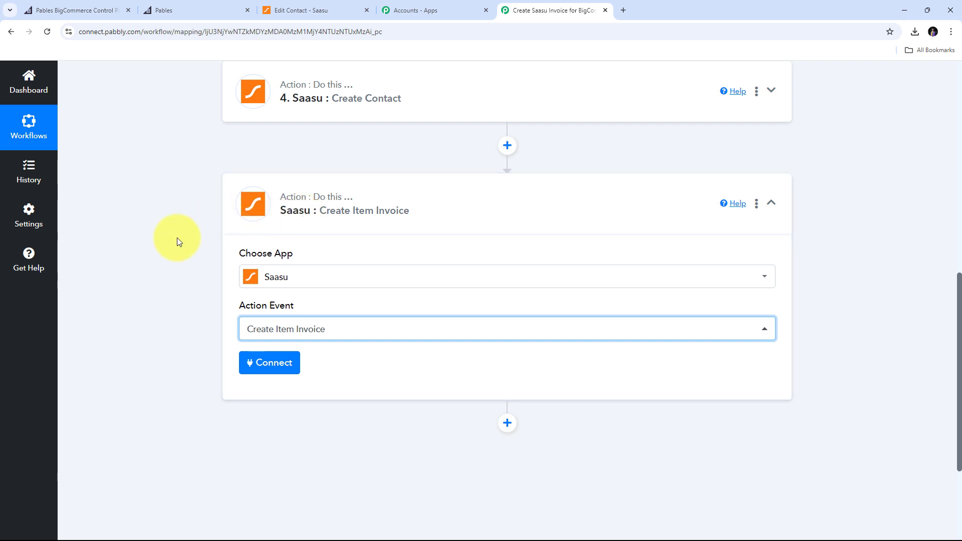
click(264, 366)
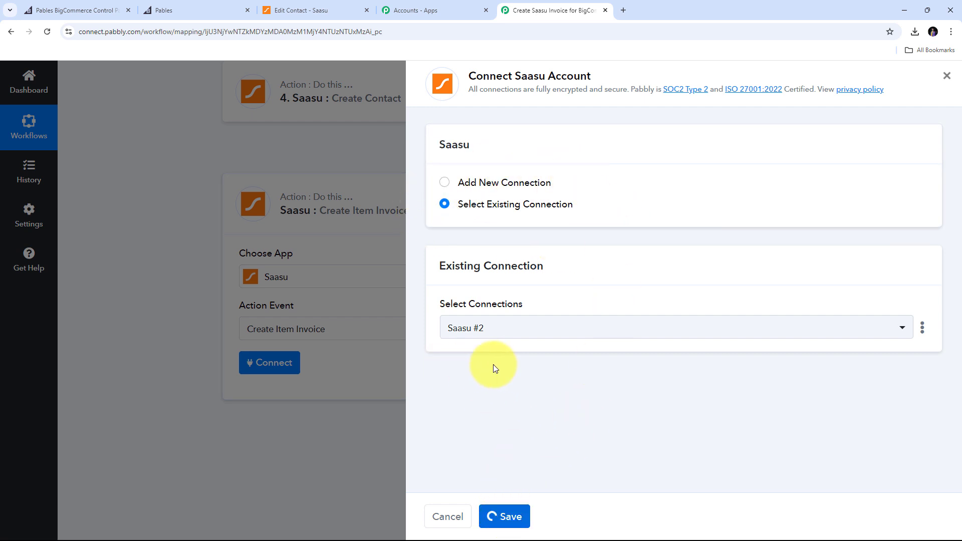
Set the invoice step's Invoice Type to Tax Invoice.
scroll(531, 303, down, 4)
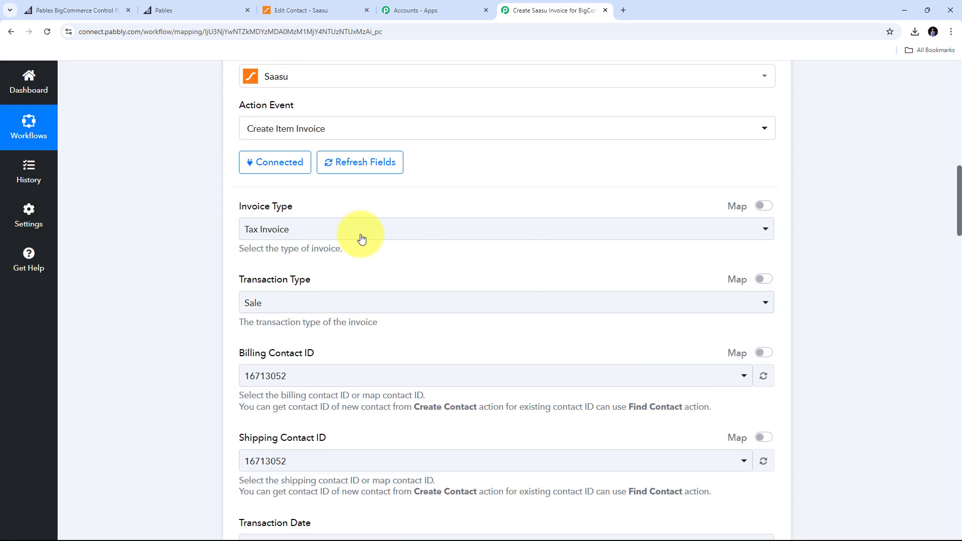
click(274, 229)
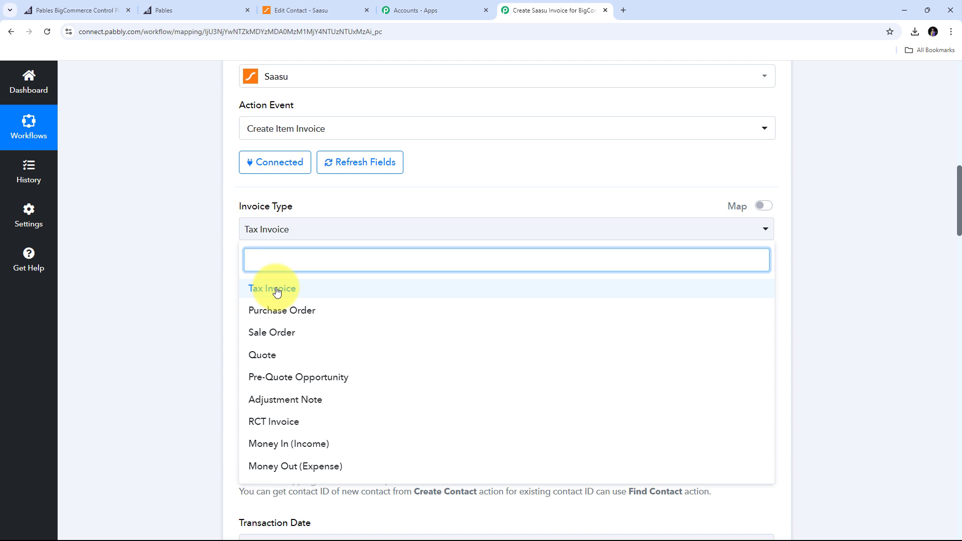
scroll(318, 326, down, 2)
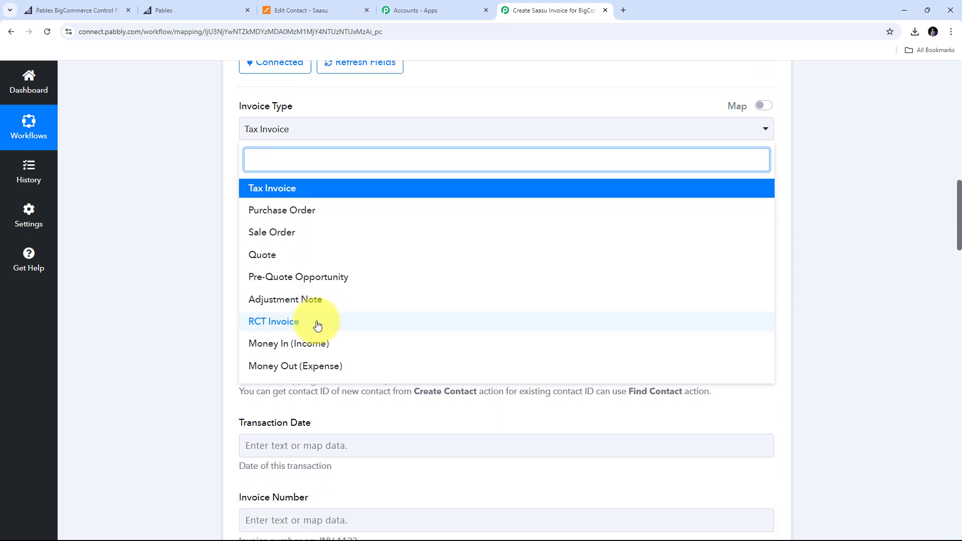
scroll(285, 312, up, 1)
click(271, 245)
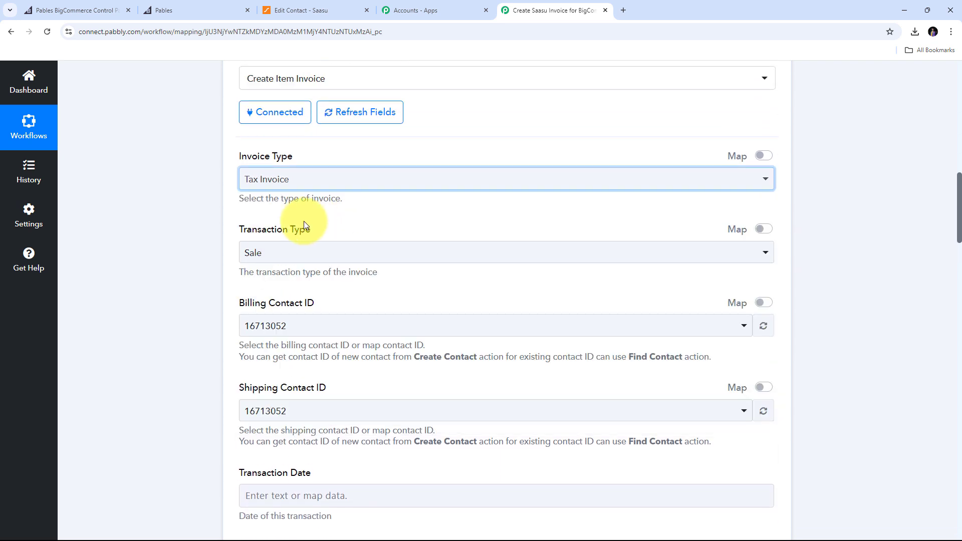
scroll(301, 225, down, 2)
scroll(328, 158, up, 1)
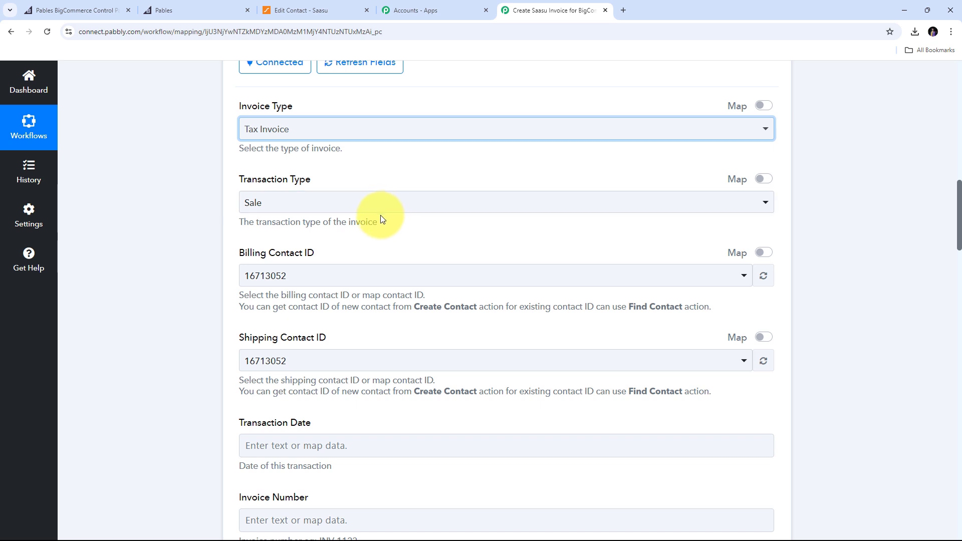
scroll(372, 218, down, 1)
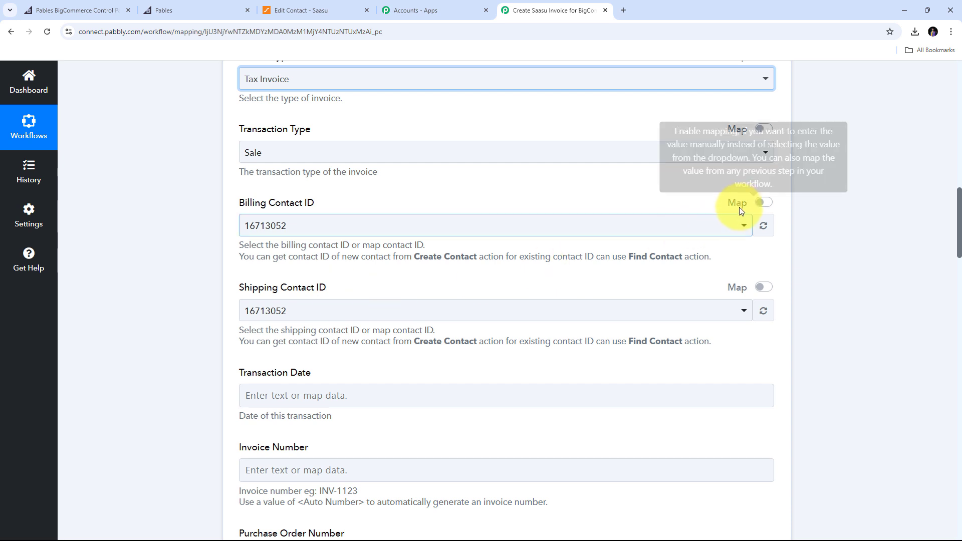
Replace Billing Contact ID with the Create Contact step's InsertedContactId.
click(764, 203)
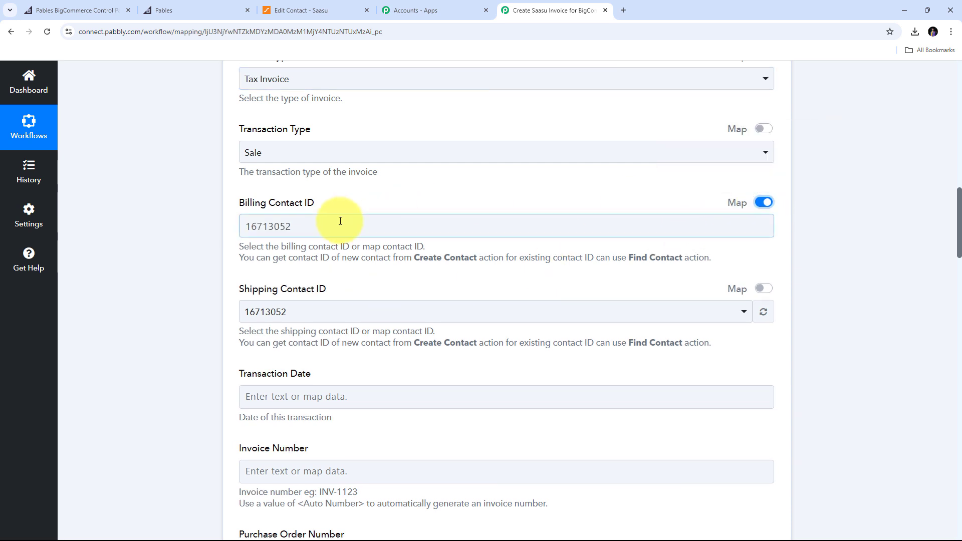
double_click(253, 226)
key(BackSpace)
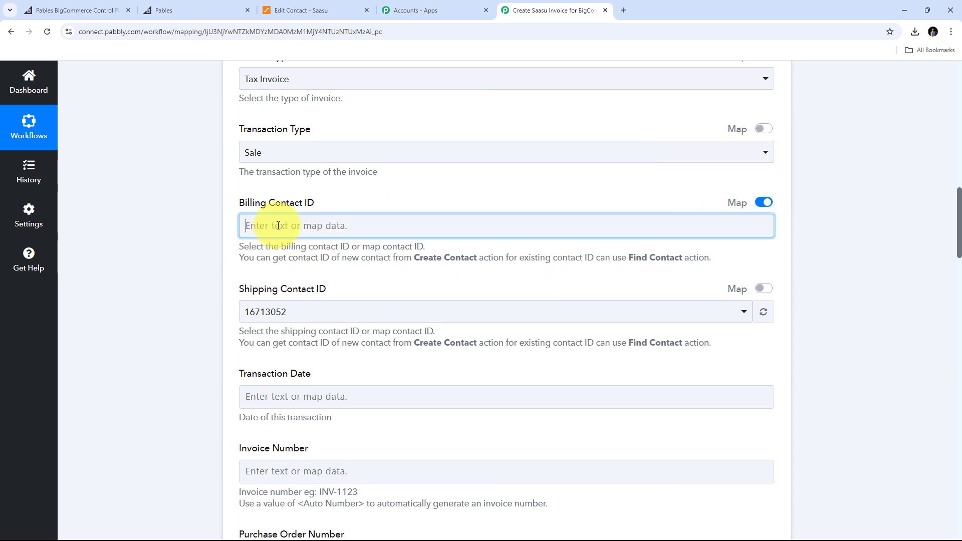
click(278, 225)
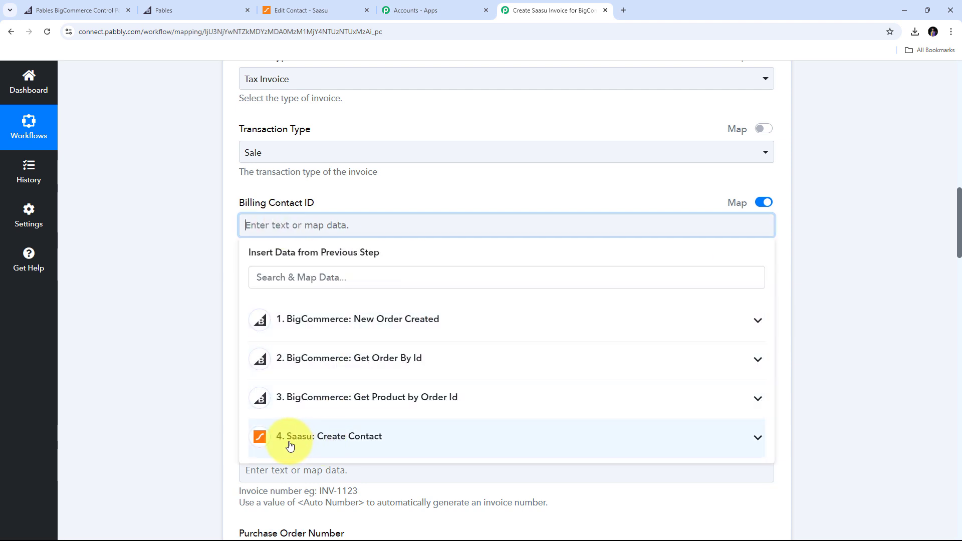
click(383, 446)
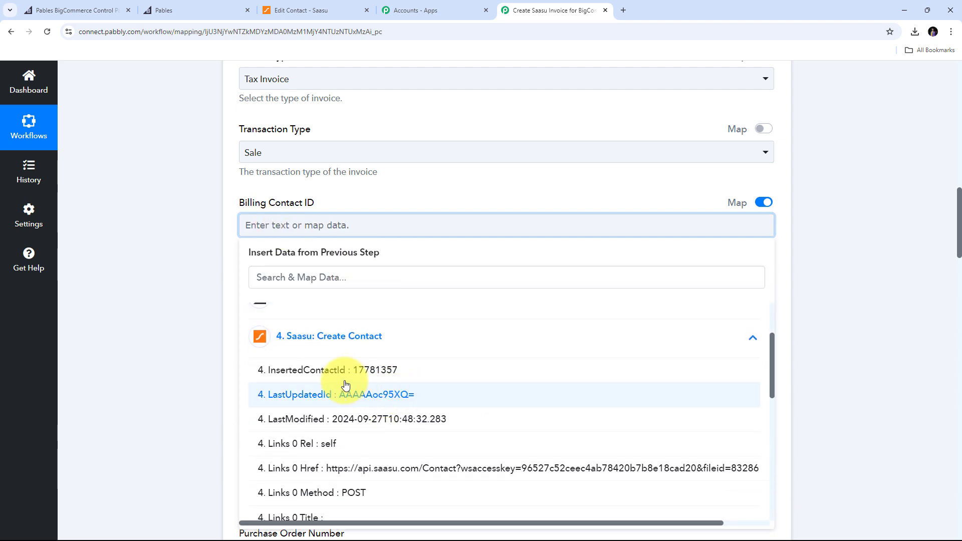
click(383, 371)
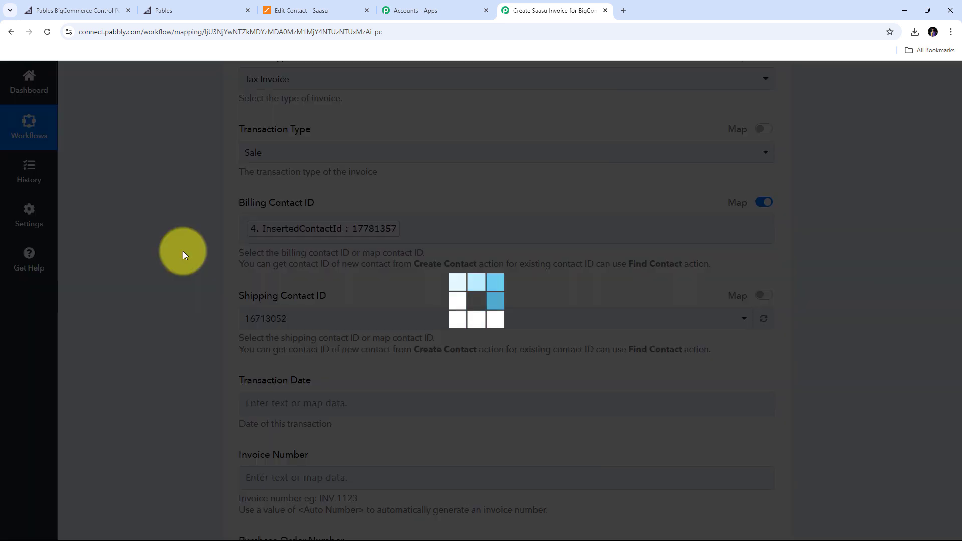
scroll(350, 258, down, 1)
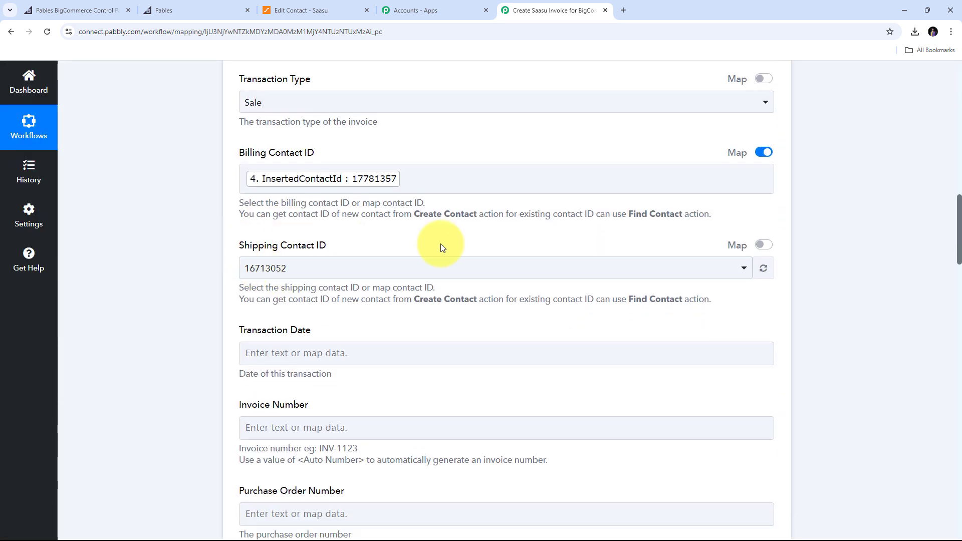
Replace Shipping Contact ID with the same InsertedContactId from Saasu: Create Contact.
click(763, 245)
double_click(251, 271)
key(BackSpace)
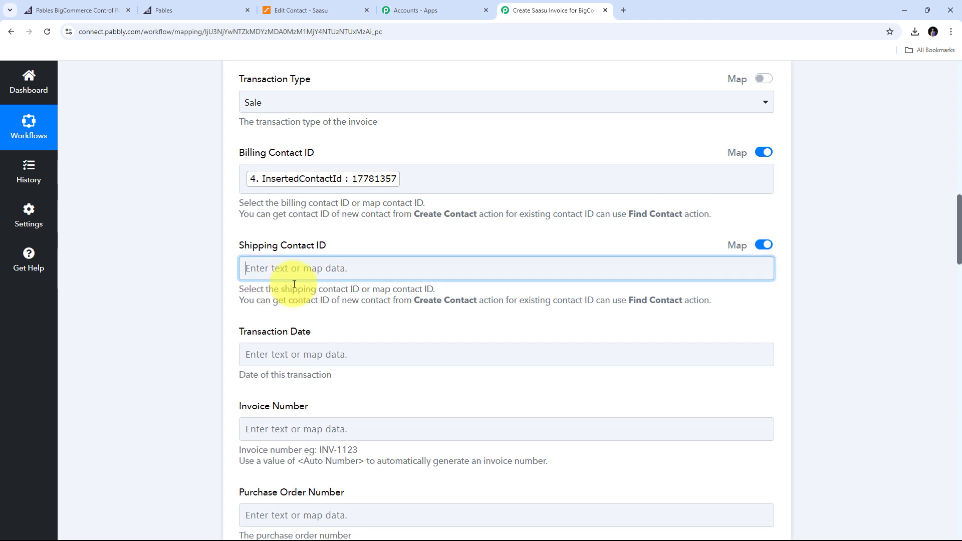
click(300, 270)
click(315, 475)
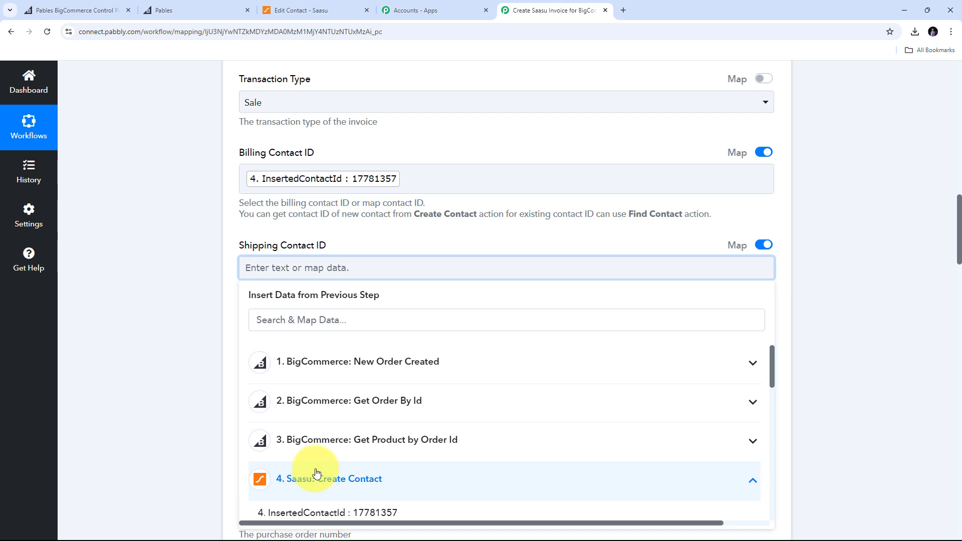
scroll(401, 426, down, 1)
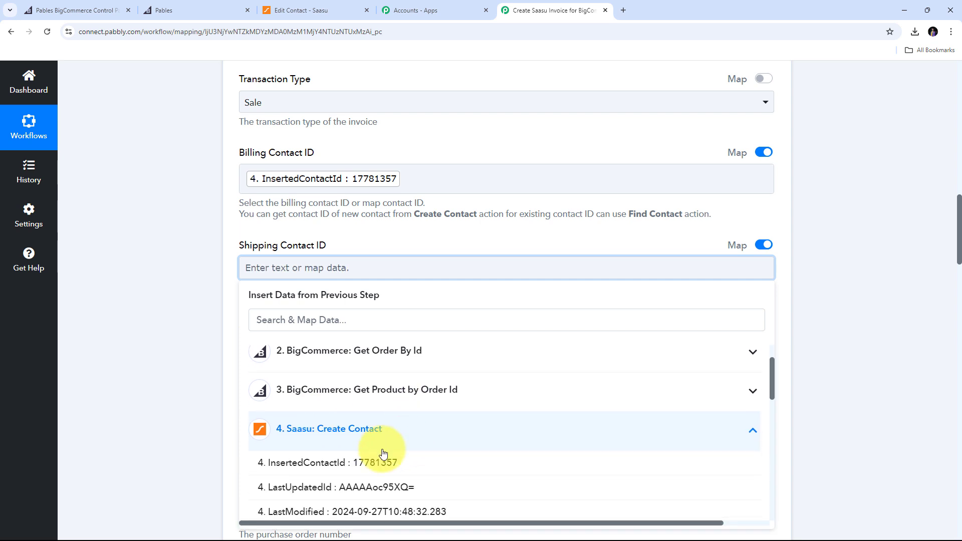
click(358, 467)
click(128, 275)
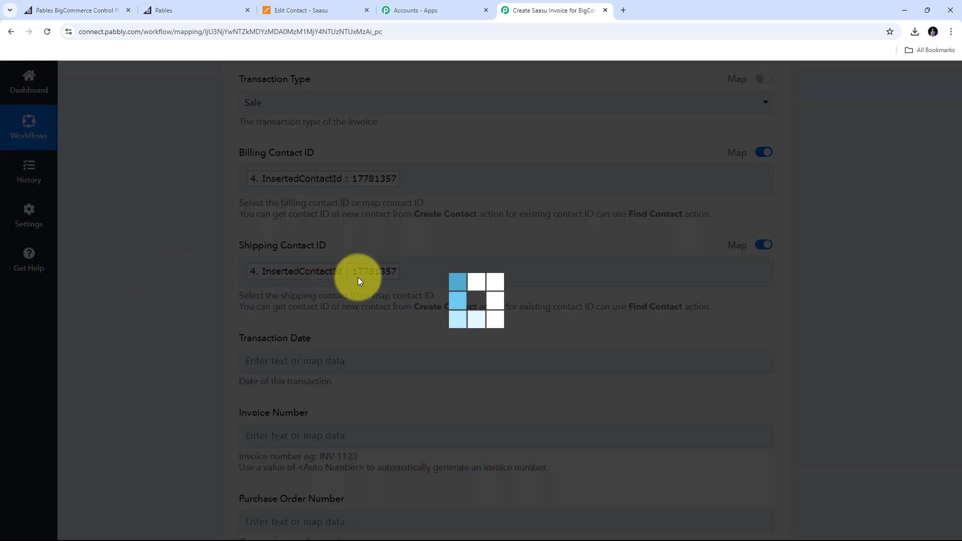
scroll(445, 237, down, 10)
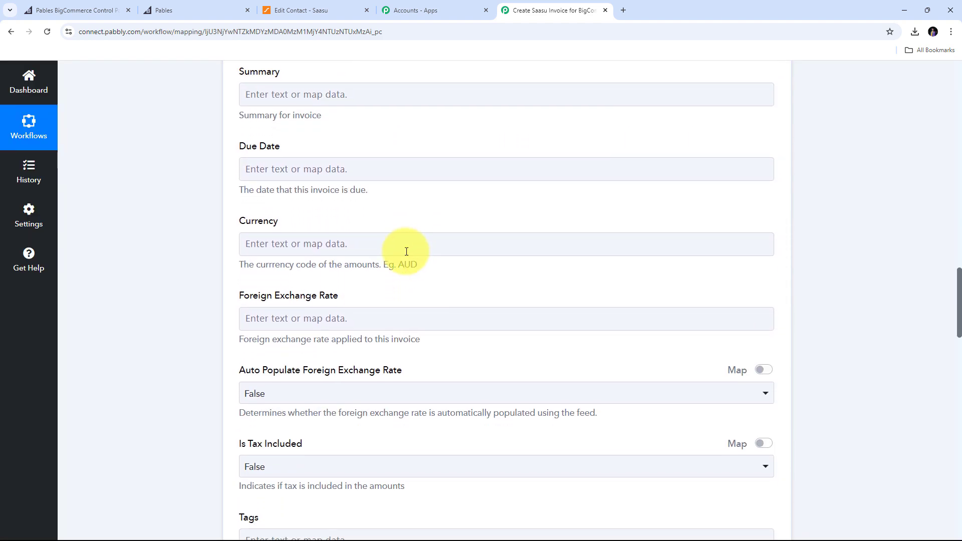
Map the Get Order By Id step's Currency Code (INR) into the invoice's Currency field.
click(264, 247)
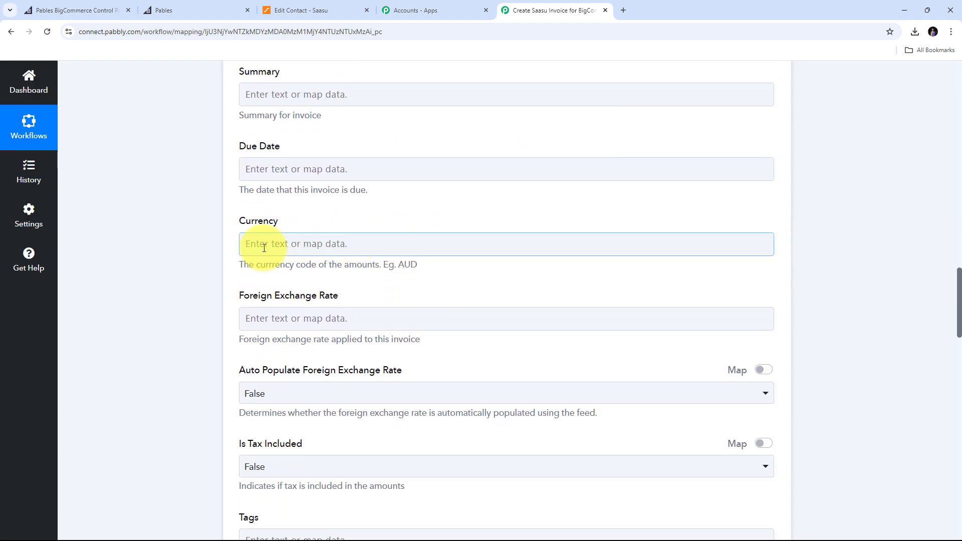
click(595, 254)
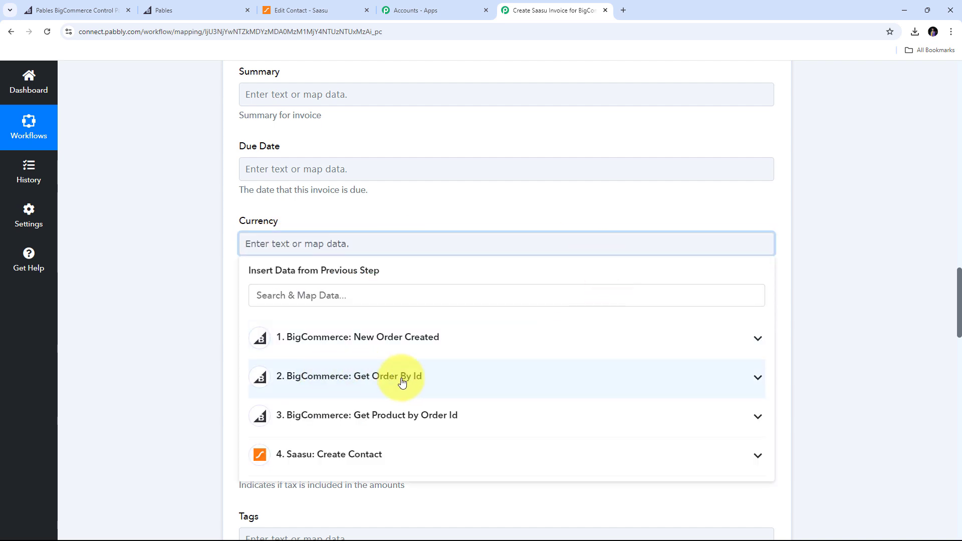
click(758, 377)
scroll(400, 398, down, 5)
scroll(400, 398, down, 10)
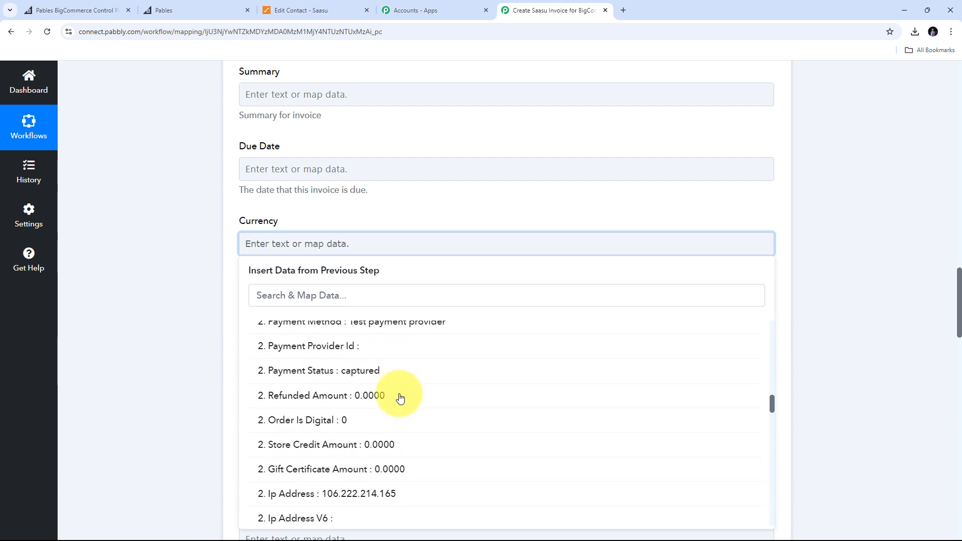
scroll(400, 398, down, 3)
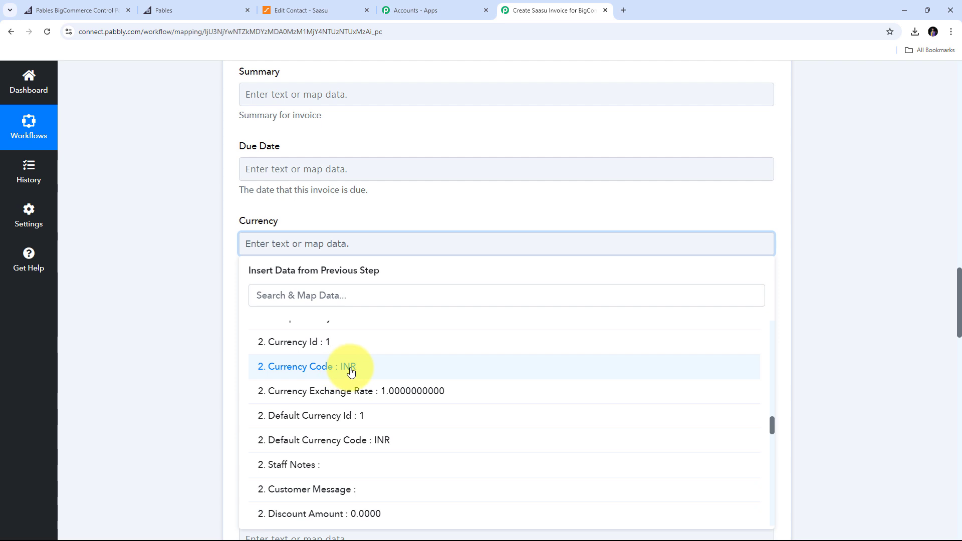
click(352, 371)
click(230, 296)
scroll(233, 262, down, 1)
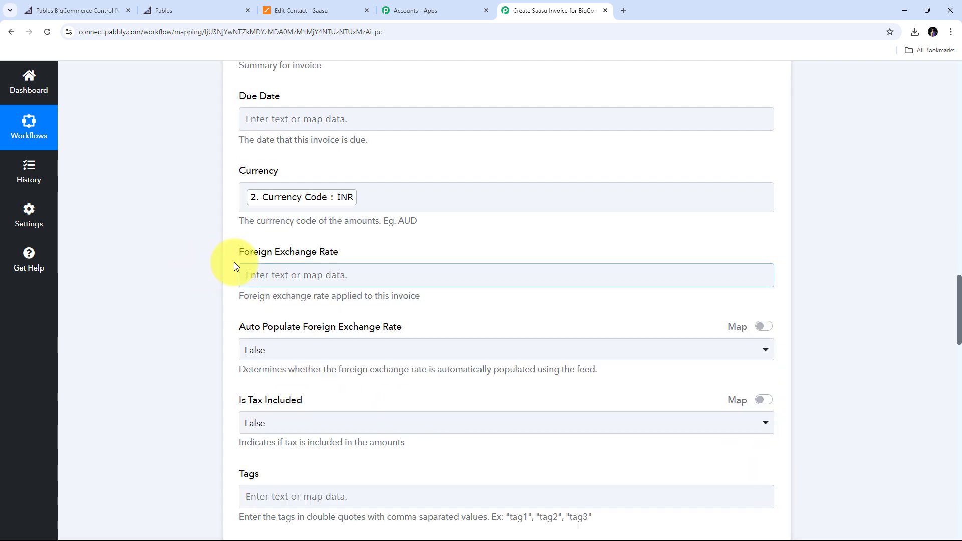
Map the order's Currency Exchange Rate (1.0000000000) into Foreign Exchange Rate.
click(281, 270)
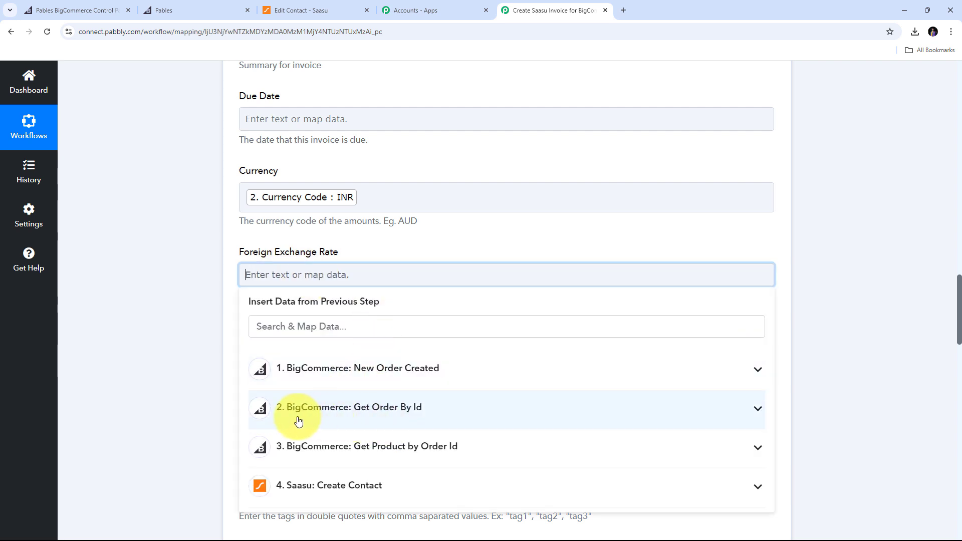
click(347, 420)
scroll(438, 421, down, 10)
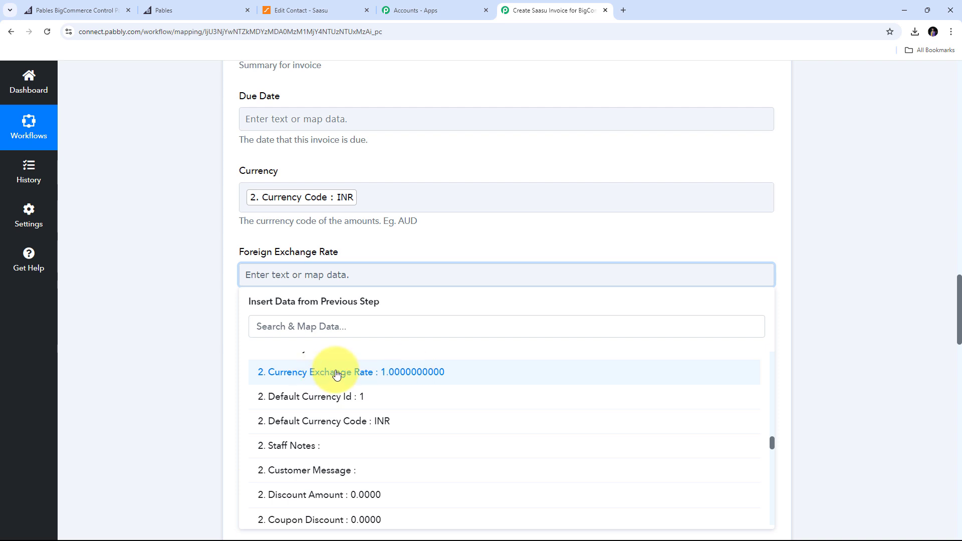
click(367, 374)
click(196, 292)
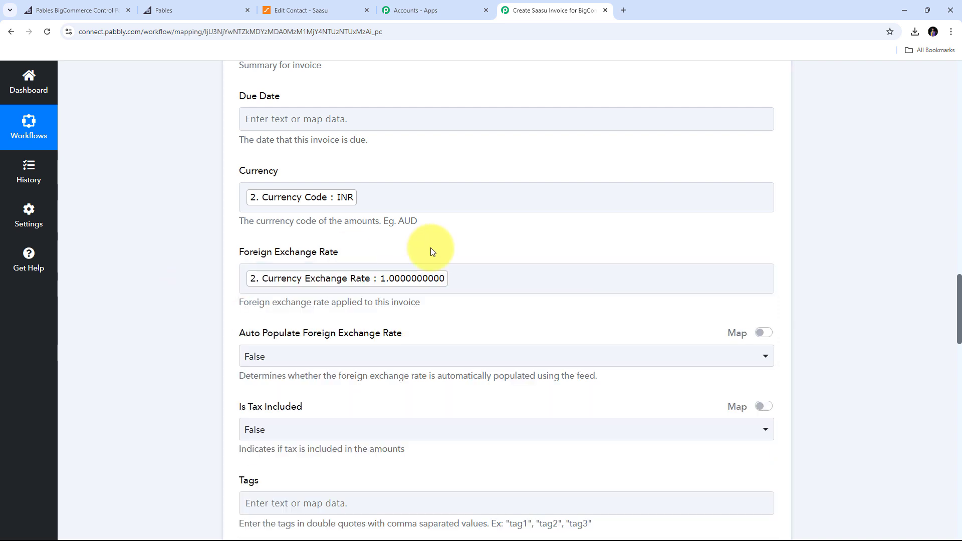
scroll(433, 252, down, 2)
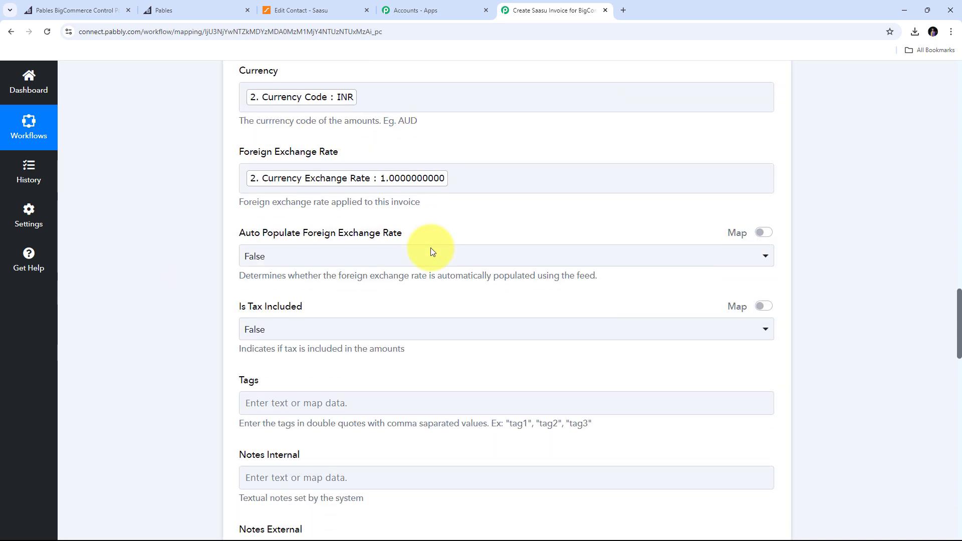
click(295, 260)
click(204, 284)
scroll(387, 249, down, 6)
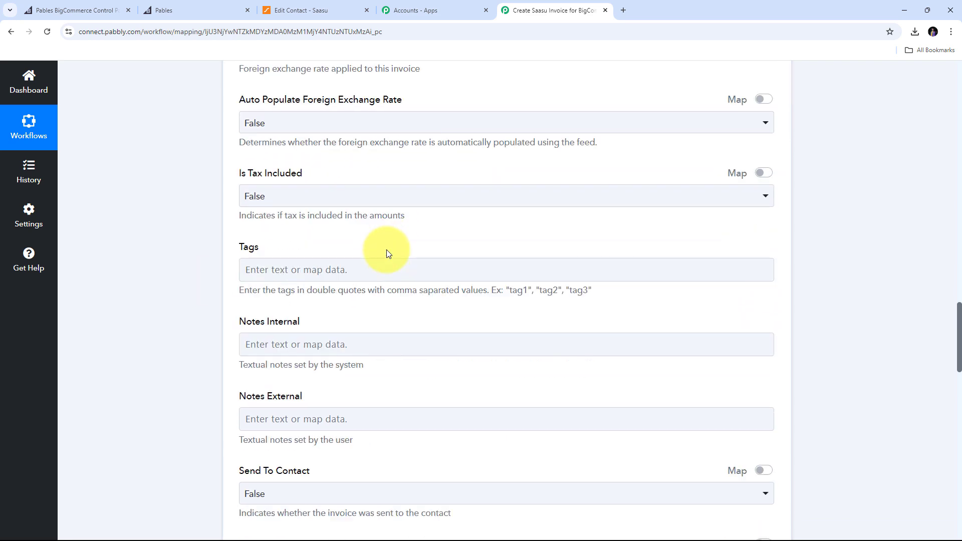
scroll(387, 250, down, 2)
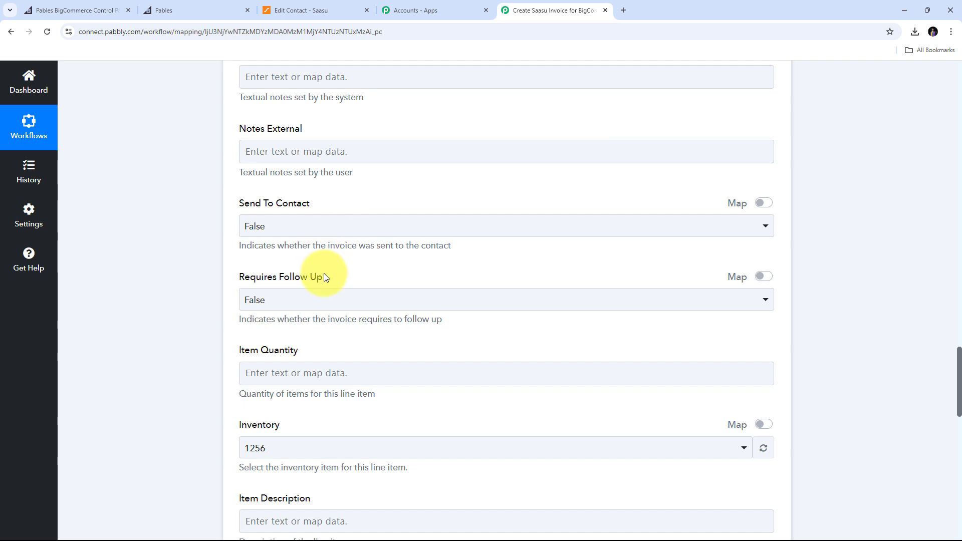
click(255, 225)
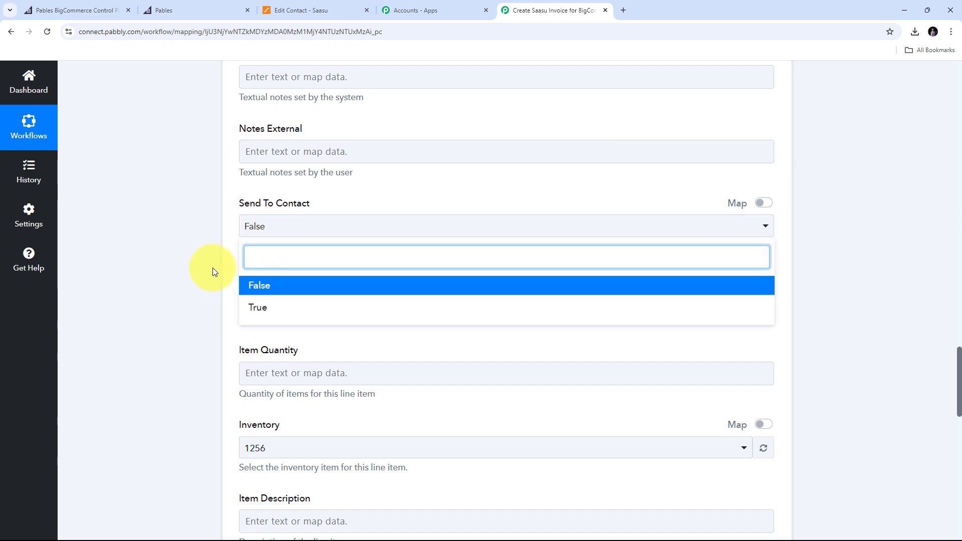
click(258, 285)
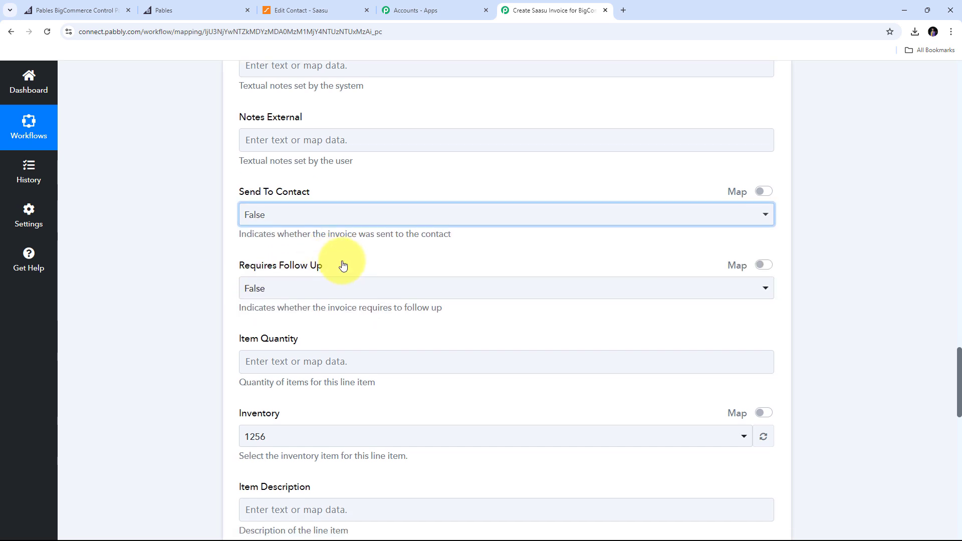
scroll(264, 231, down, 1)
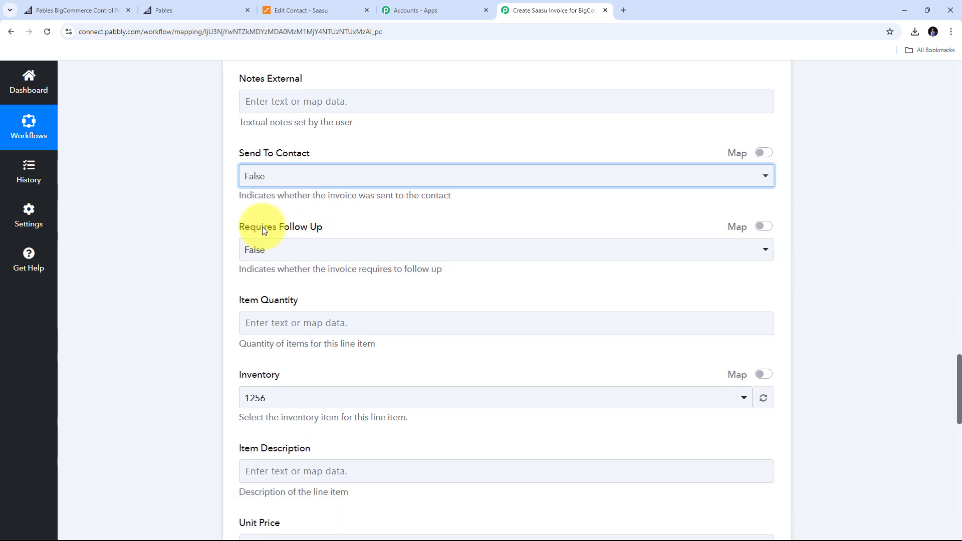
click(266, 251)
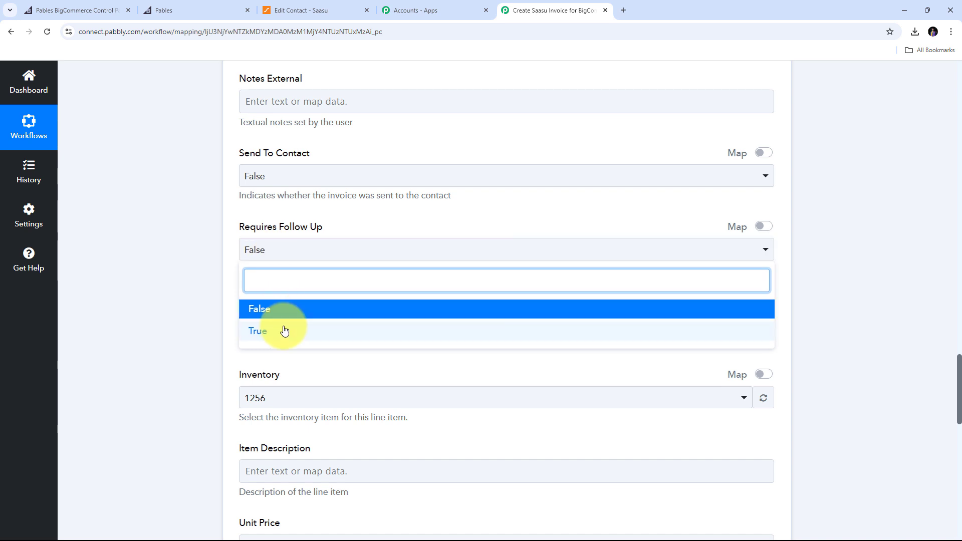
click(219, 260)
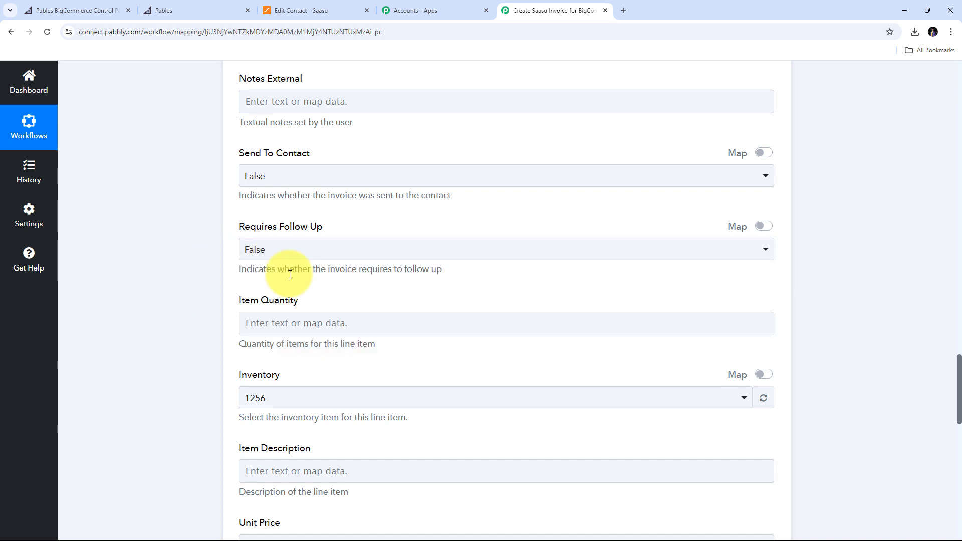
scroll(279, 209, down, 2)
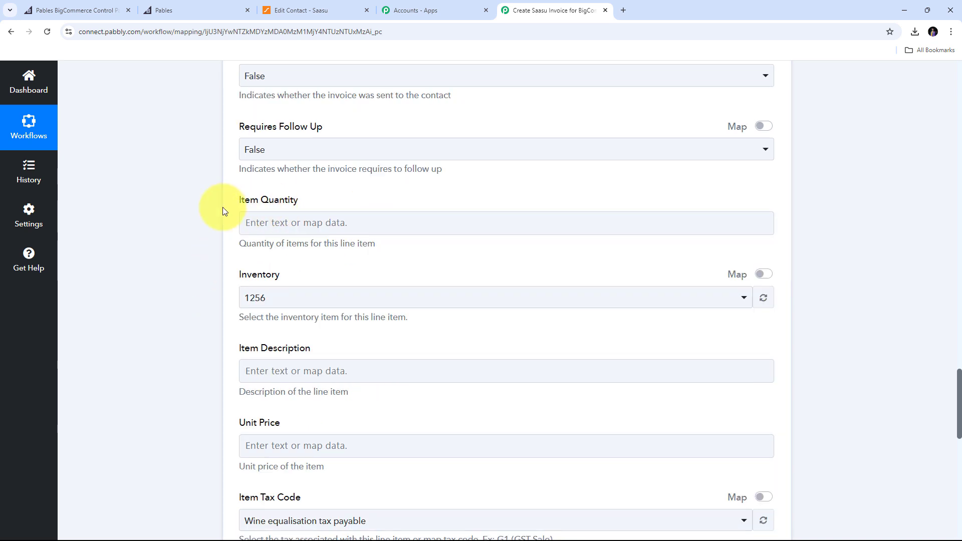
Search the step data for 'quant' and map '3. 0 Quantity' into Item Quantity.
click(282, 230)
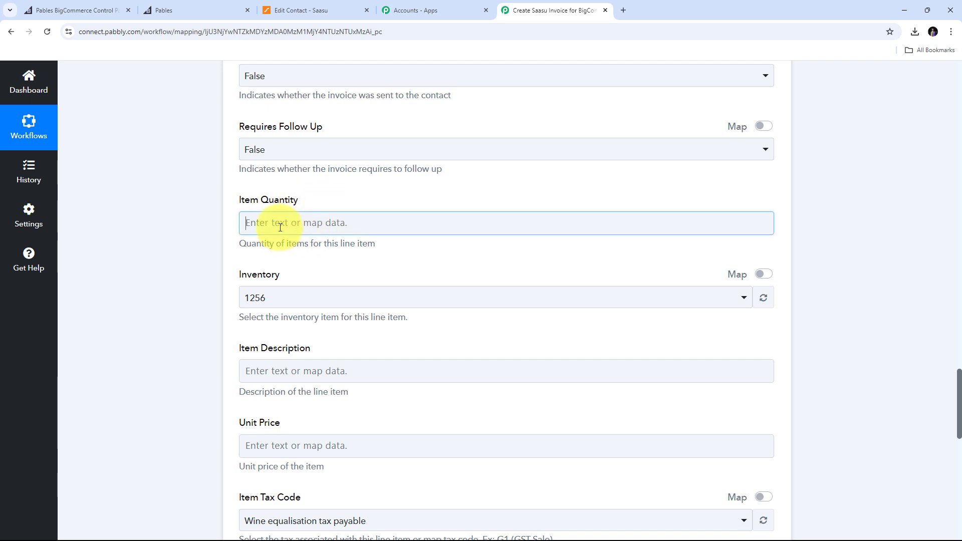
click(280, 227)
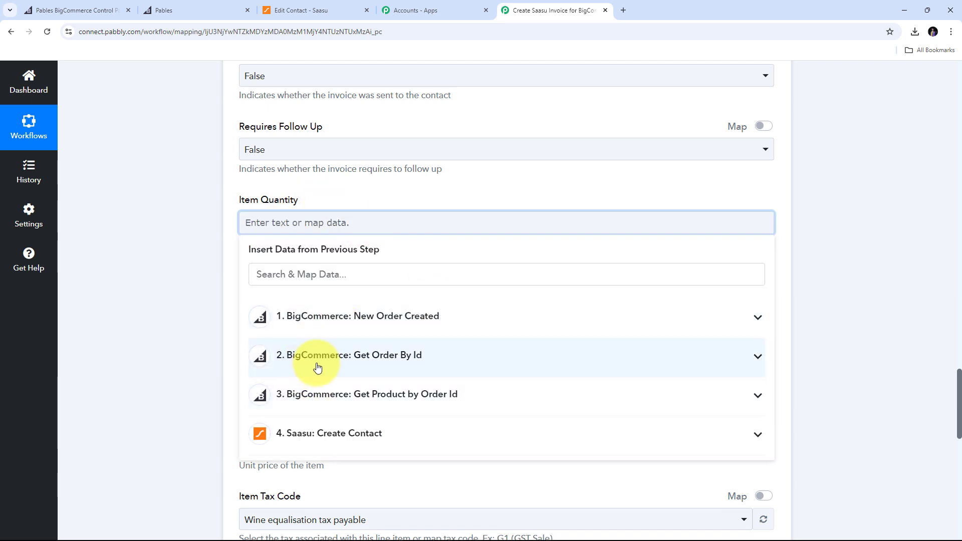
click(434, 365)
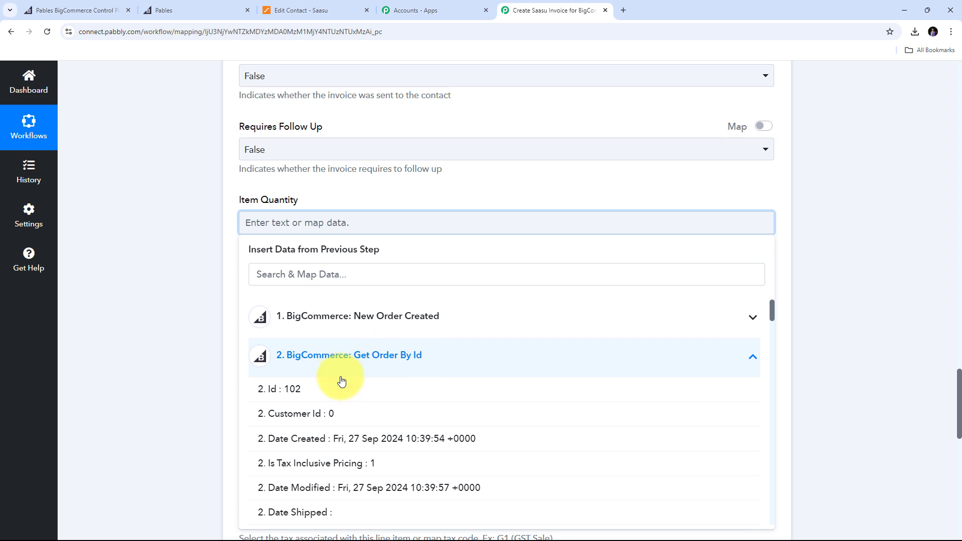
scroll(338, 378, down, 2)
click(292, 273)
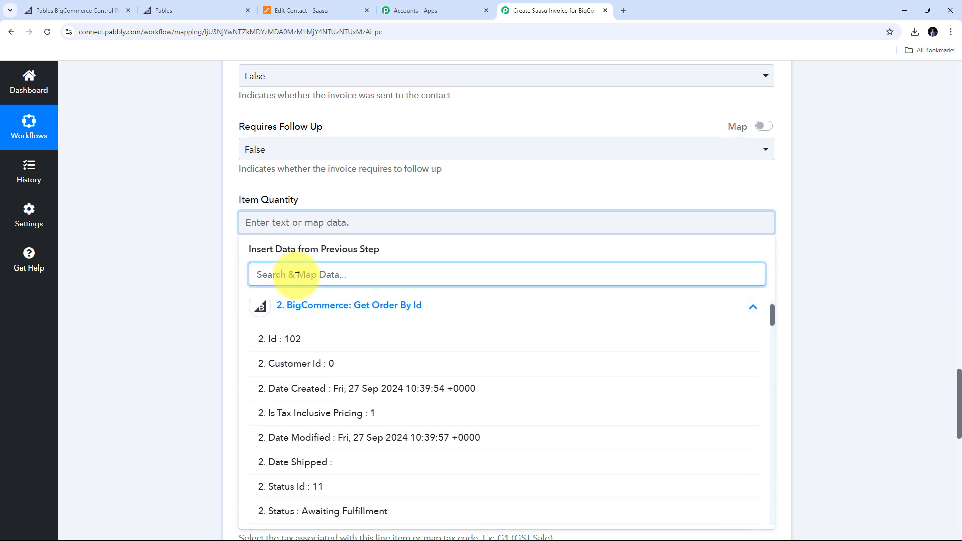
text(quant)
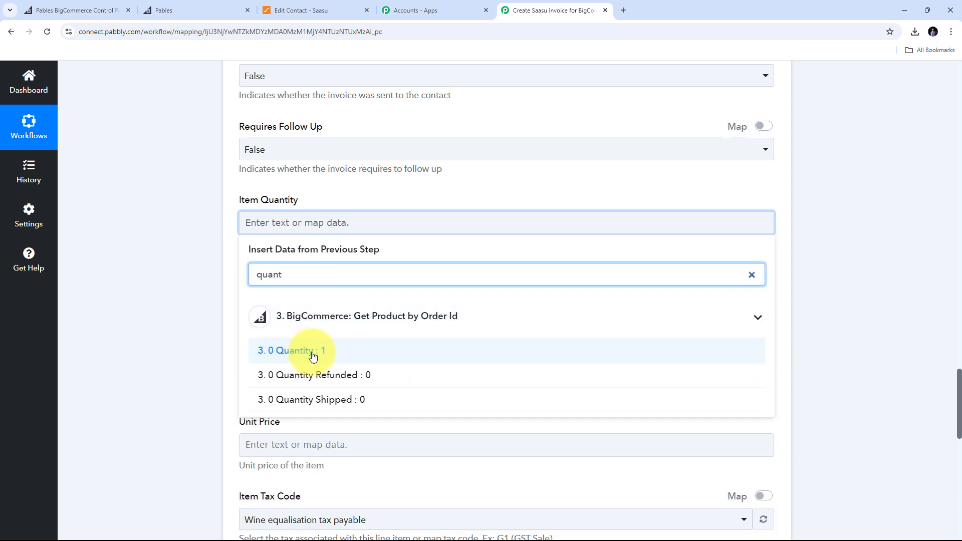
click(306, 355)
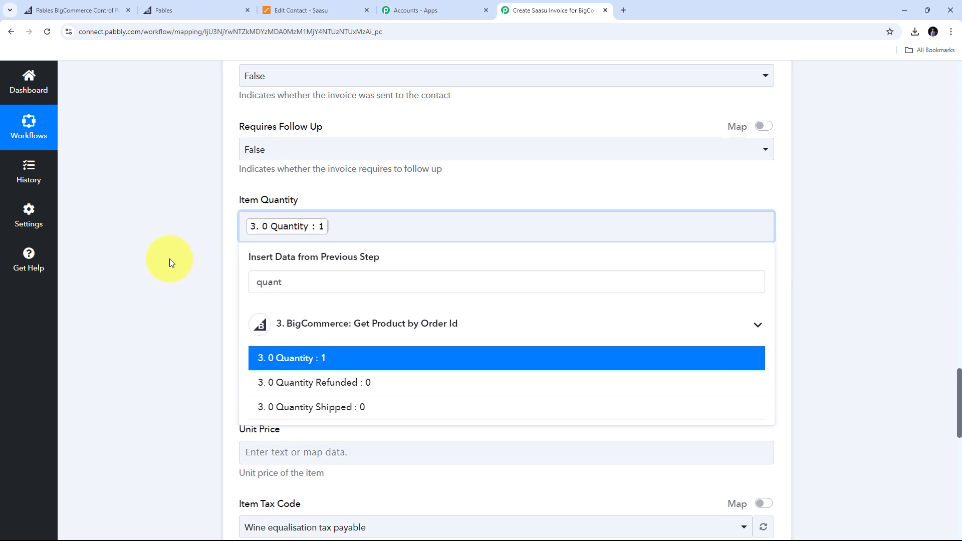
click(167, 262)
scroll(355, 253, down, 5)
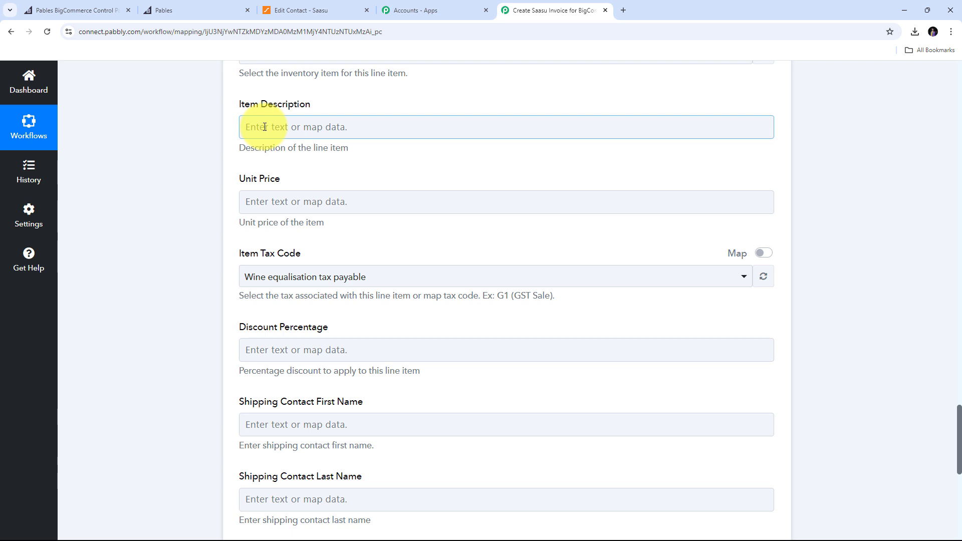
Map the product's 0 Name, [Sample] Able Brewing System, into Item Description.
click(265, 127)
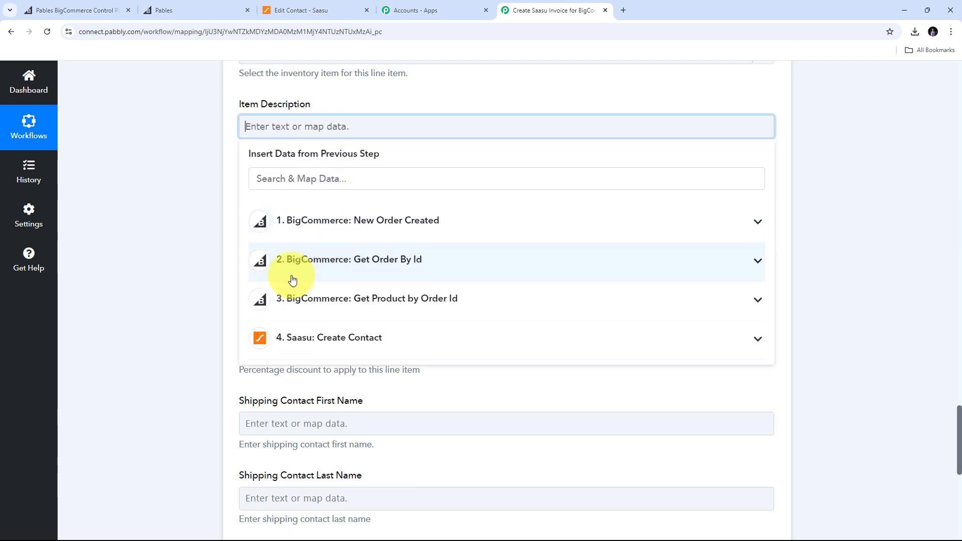
click(399, 300)
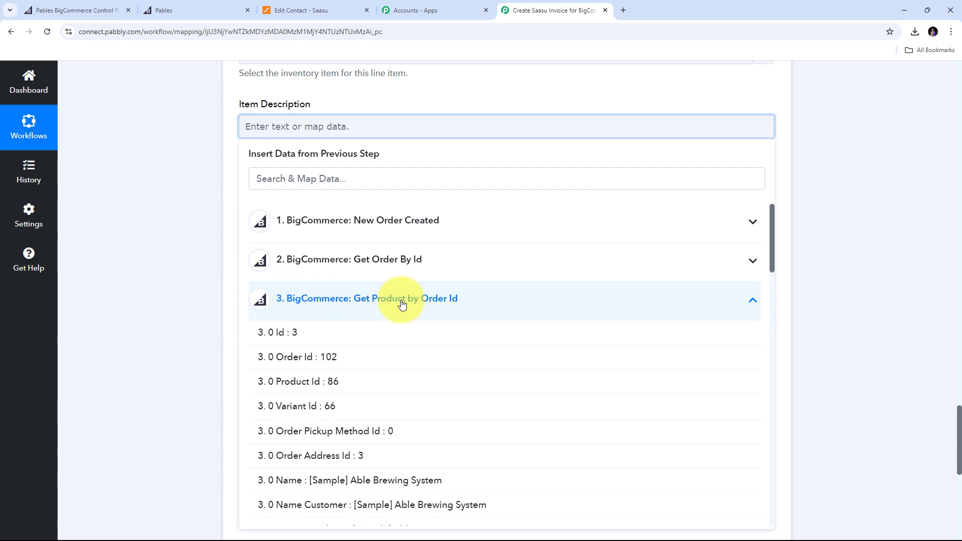
scroll(419, 253, down, 2)
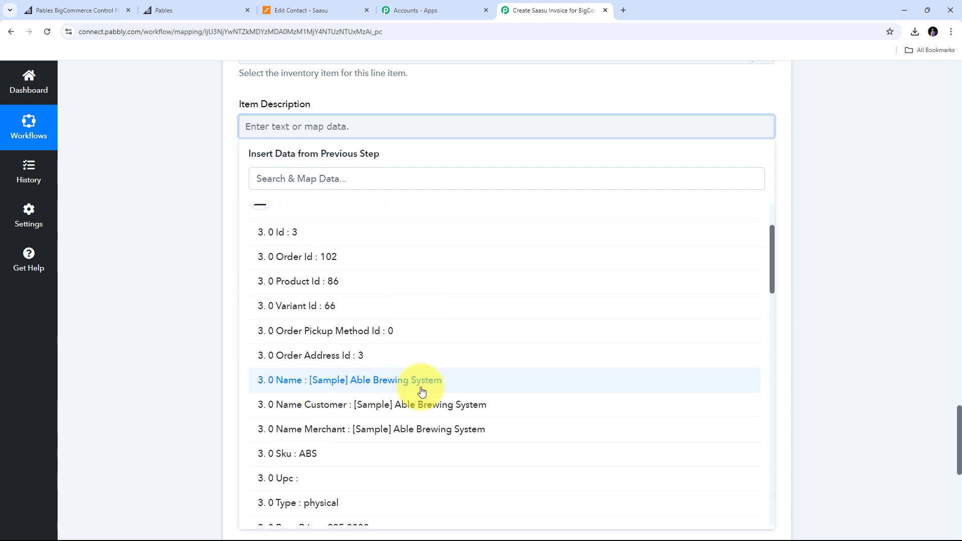
click(414, 390)
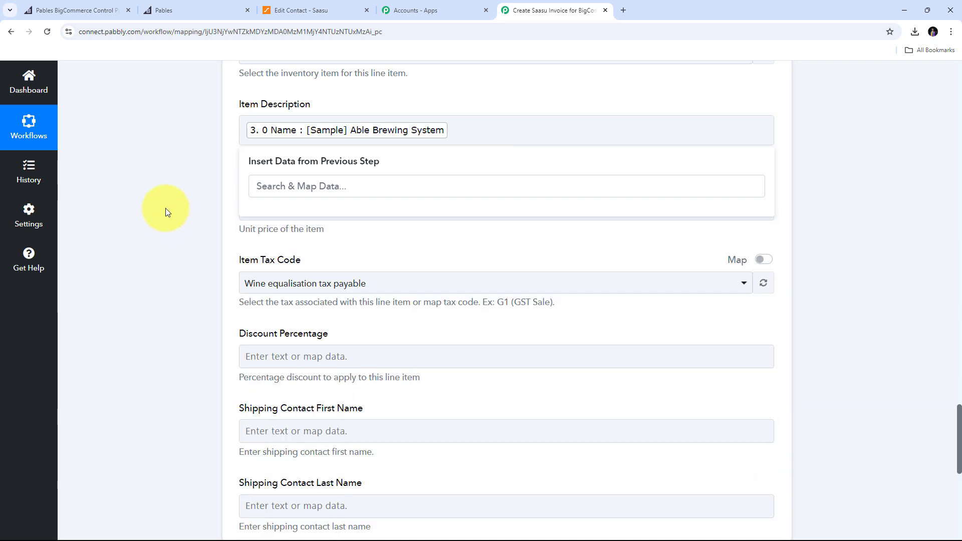
click(166, 208)
scroll(301, 170, down, 1)
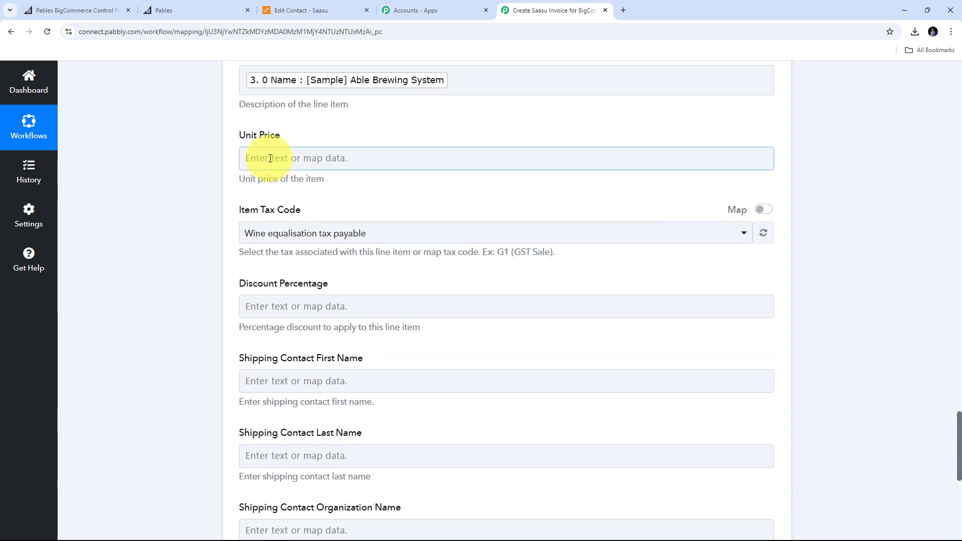
Map the product's Base Price (225.0000) into the invoice's Unit Price.
click(276, 161)
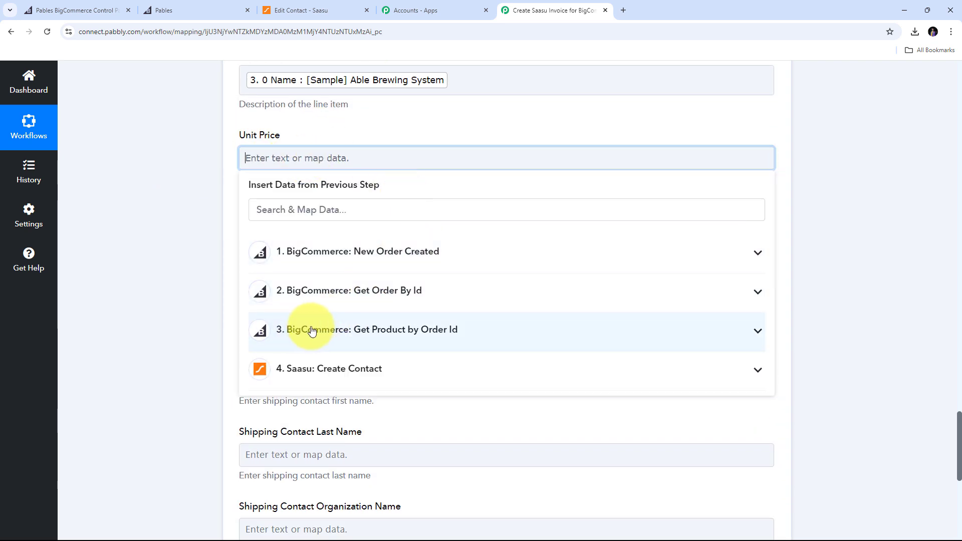
click(378, 331)
scroll(371, 375, down, 3)
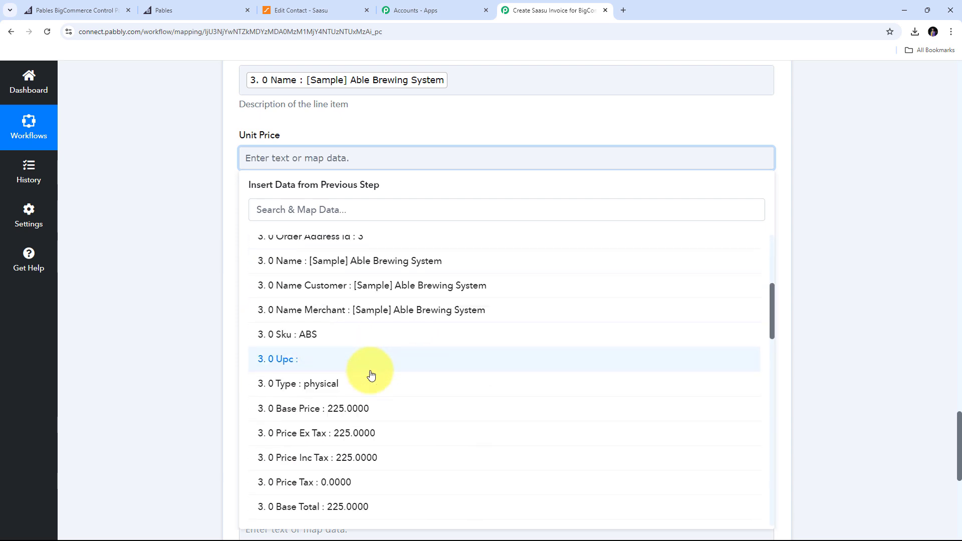
click(343, 408)
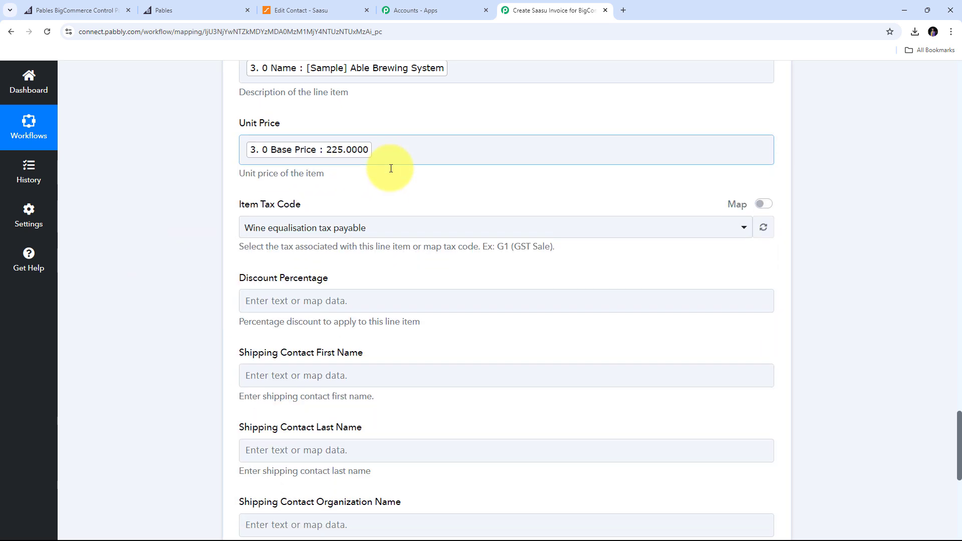
scroll(391, 168, down, 1)
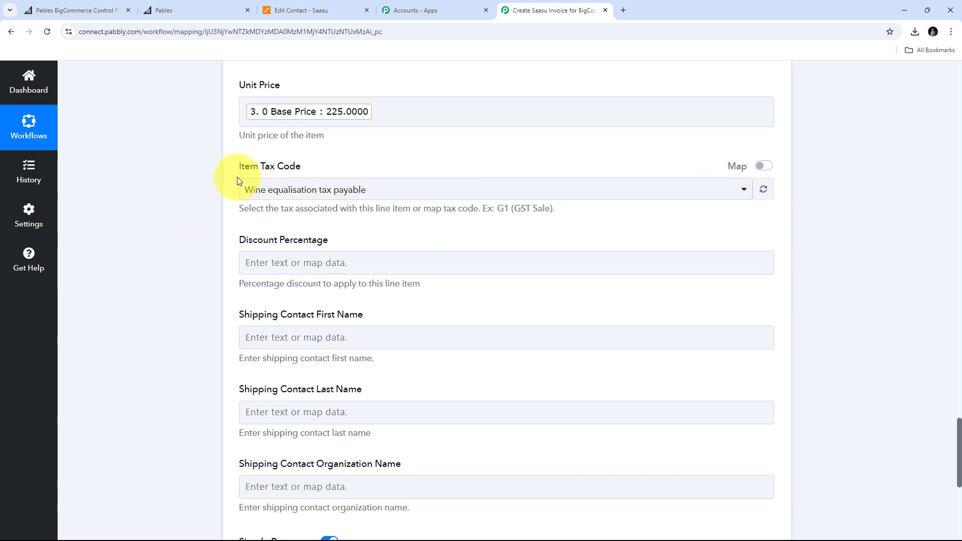
Choose GST Free Sale as the Item Tax Code.
click(483, 194)
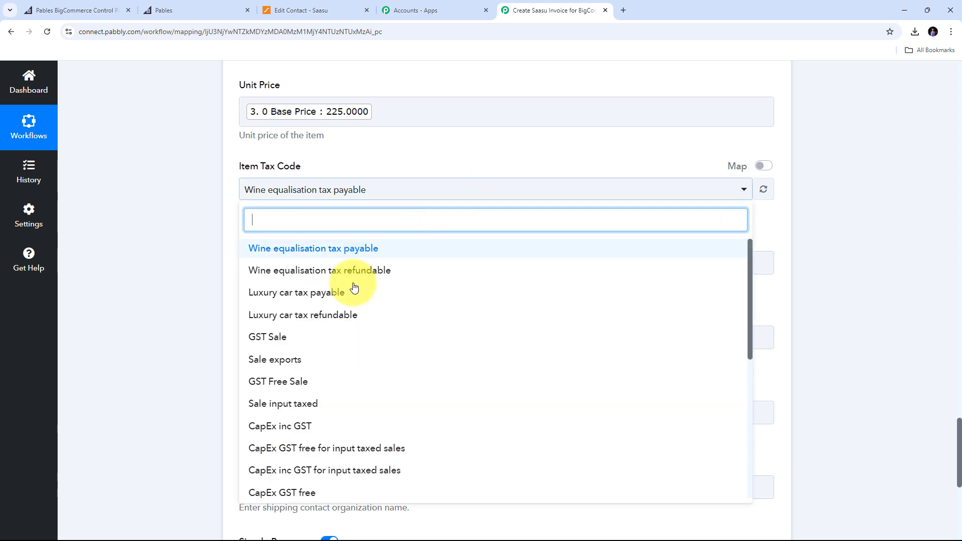
click(291, 389)
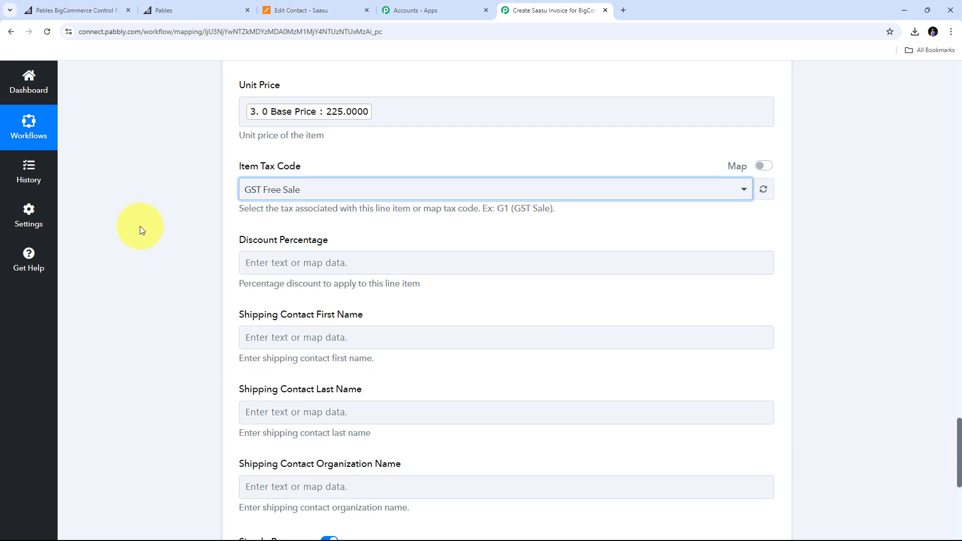
scroll(403, 234, down, 5)
scroll(403, 234, up, 15)
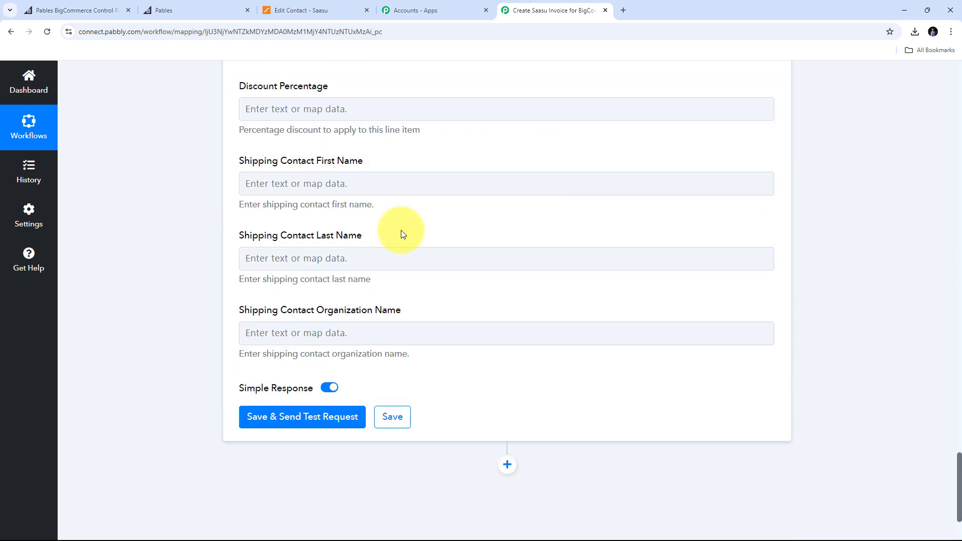
scroll(402, 233, up, 6)
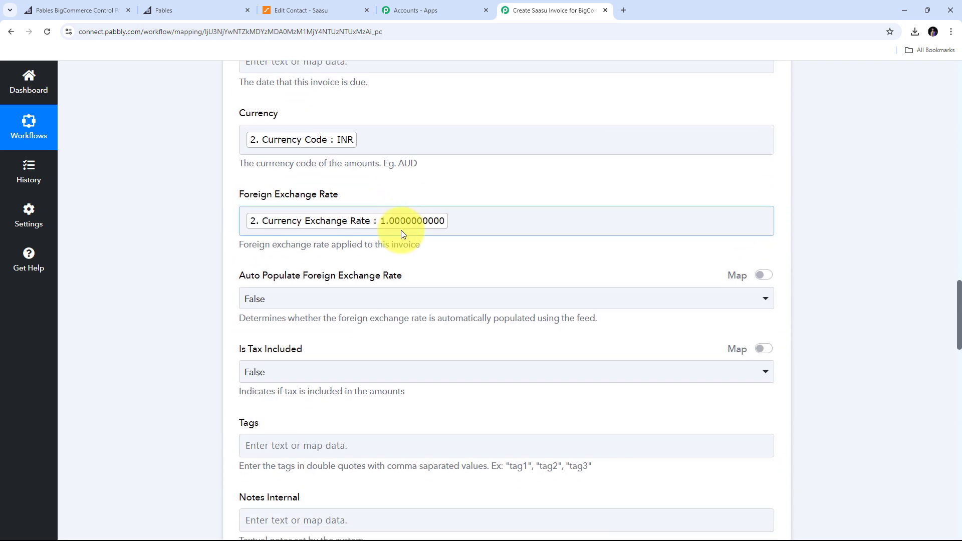
scroll(402, 233, down, 15)
scroll(402, 231, up, 5)
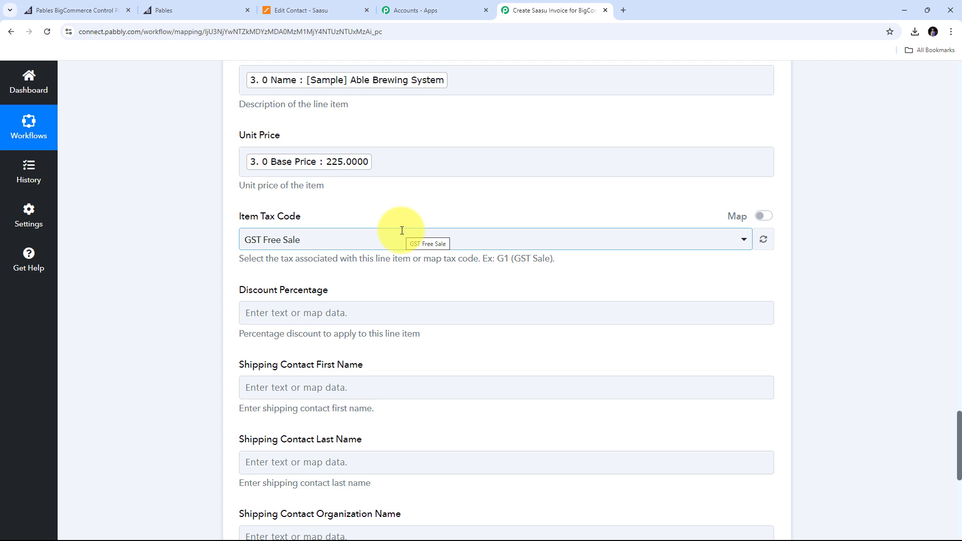
scroll(402, 233, down, 8)
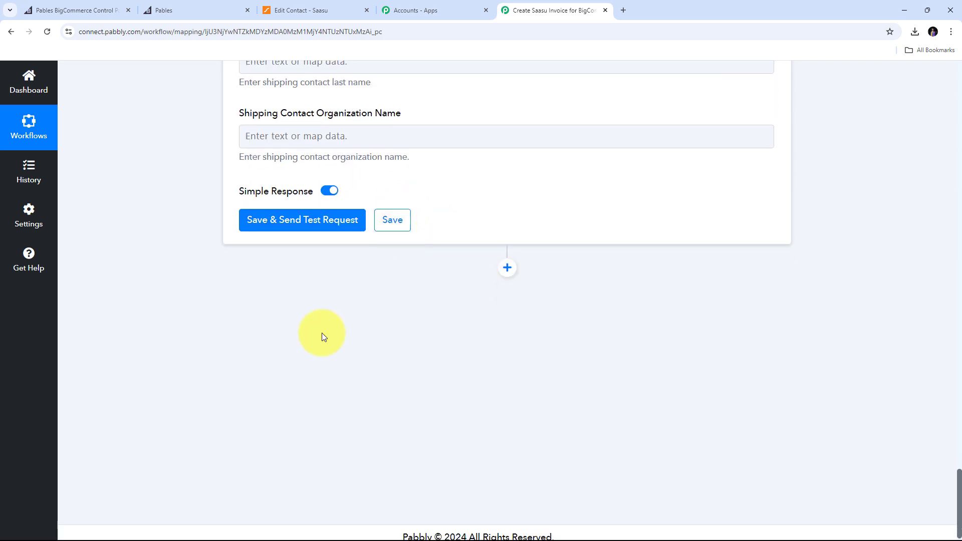
Save the invoice step, send a test request, check the returned invoice ID, then go to Saasu.
click(283, 226)
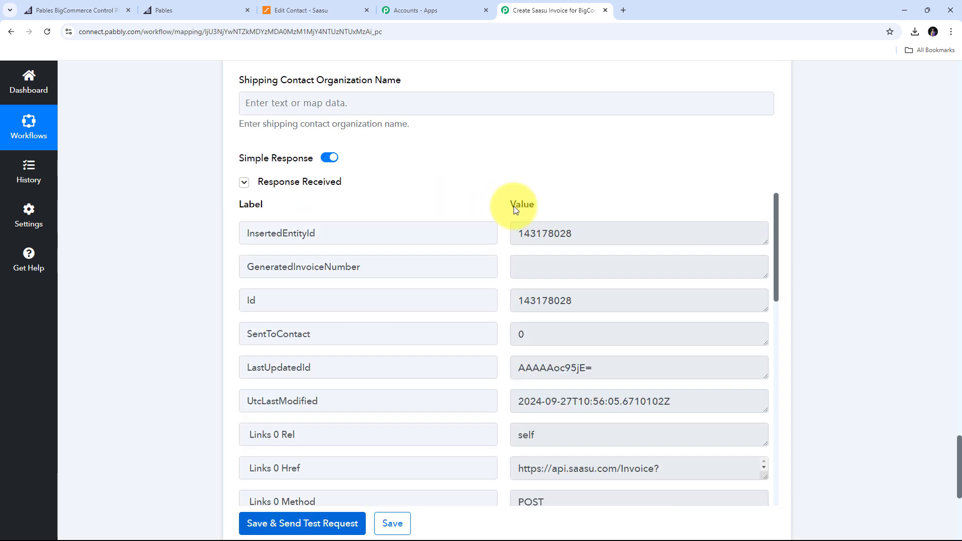
scroll(491, 283, down, 9)
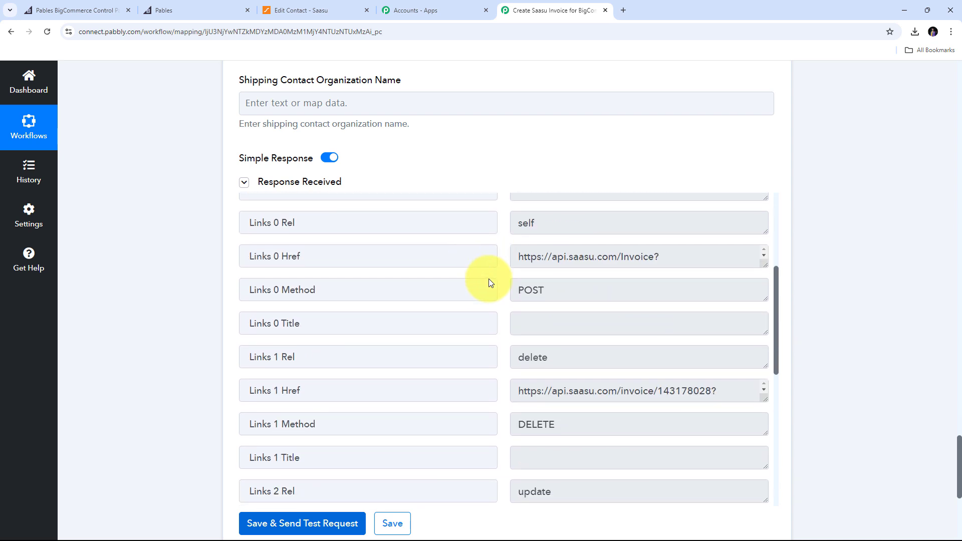
scroll(491, 283, up, 8)
scroll(489, 278, up, 1)
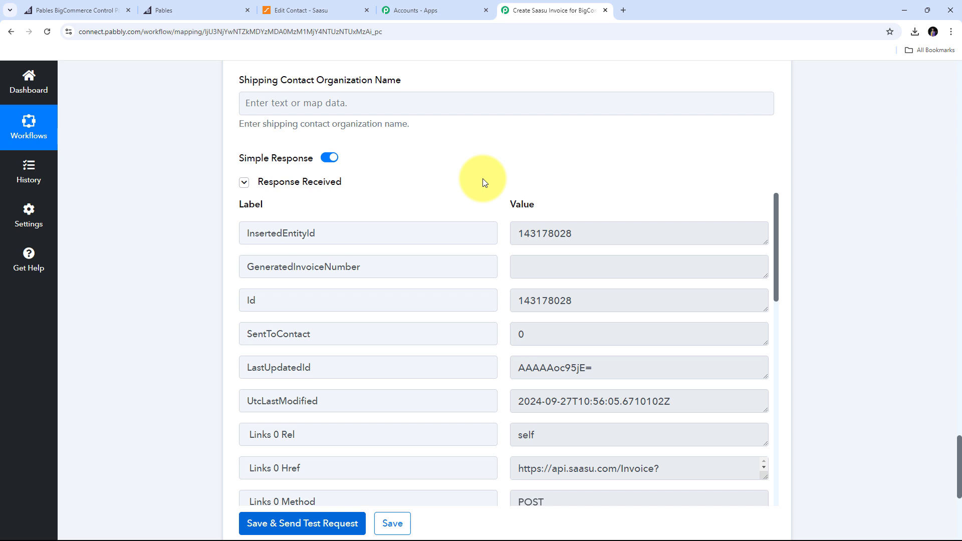
click(301, 10)
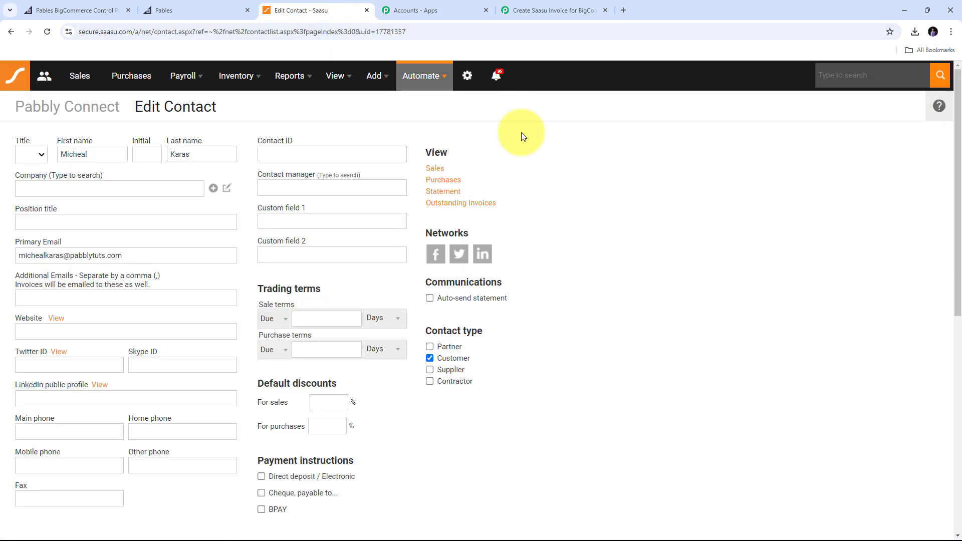
Open the newest 225.00 sale from 27 Sep 24 in Saasu's sales list.
click(72, 84)
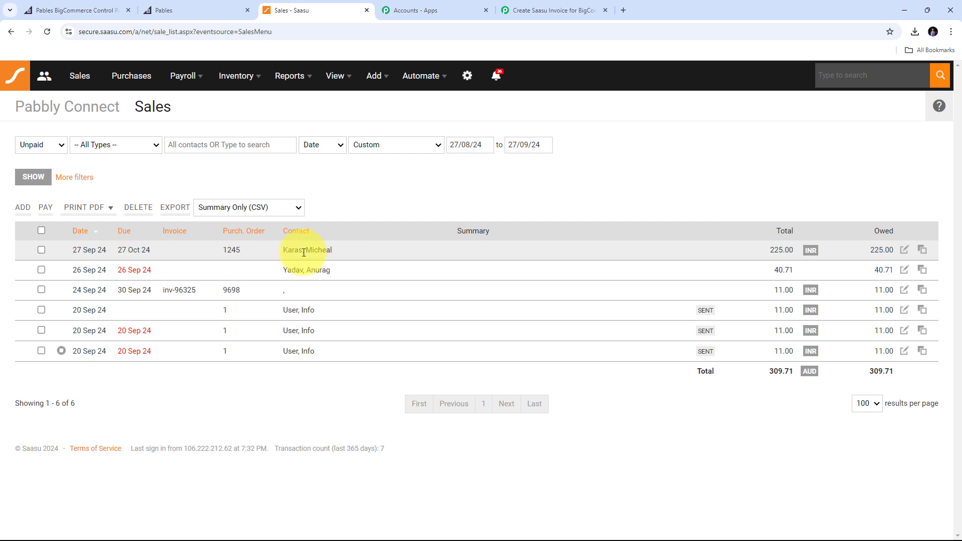
click(905, 250)
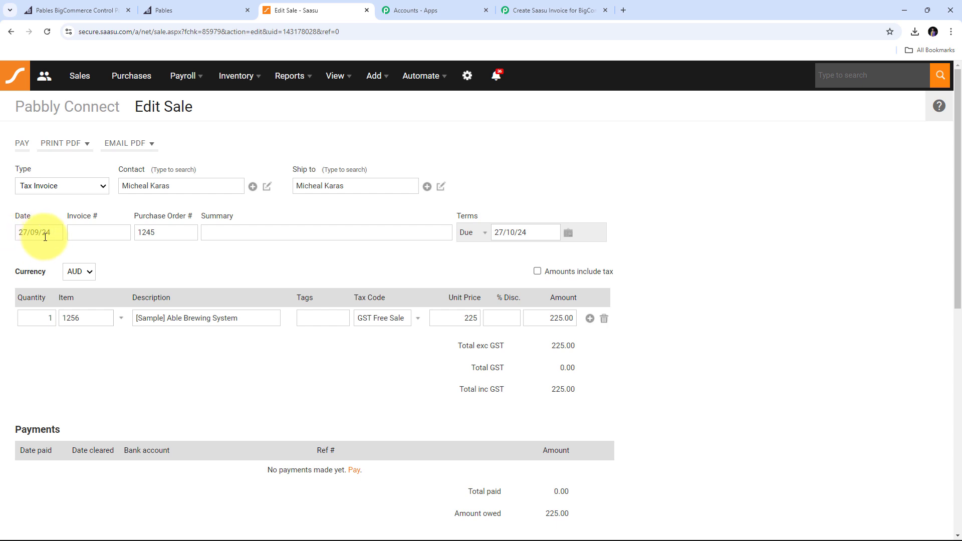
double_click(47, 318)
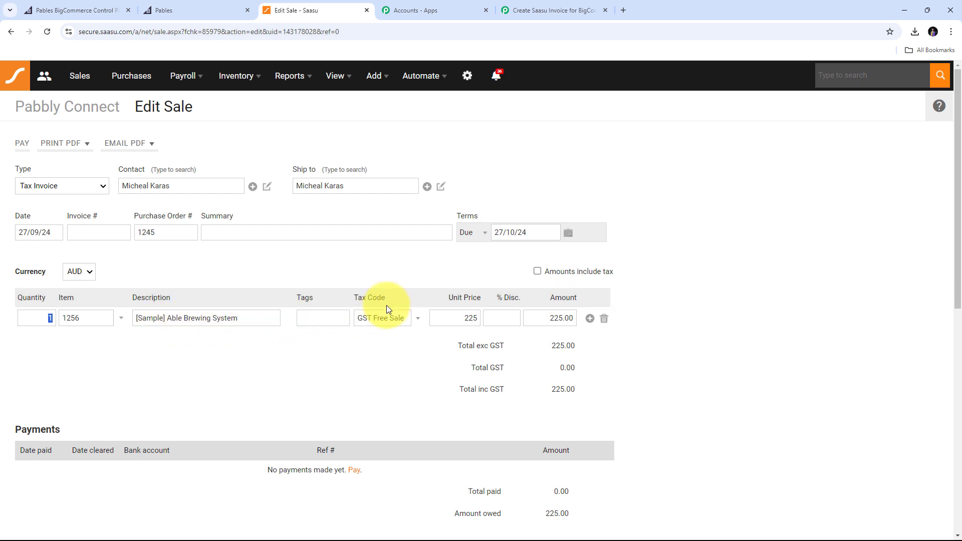
click(460, 318)
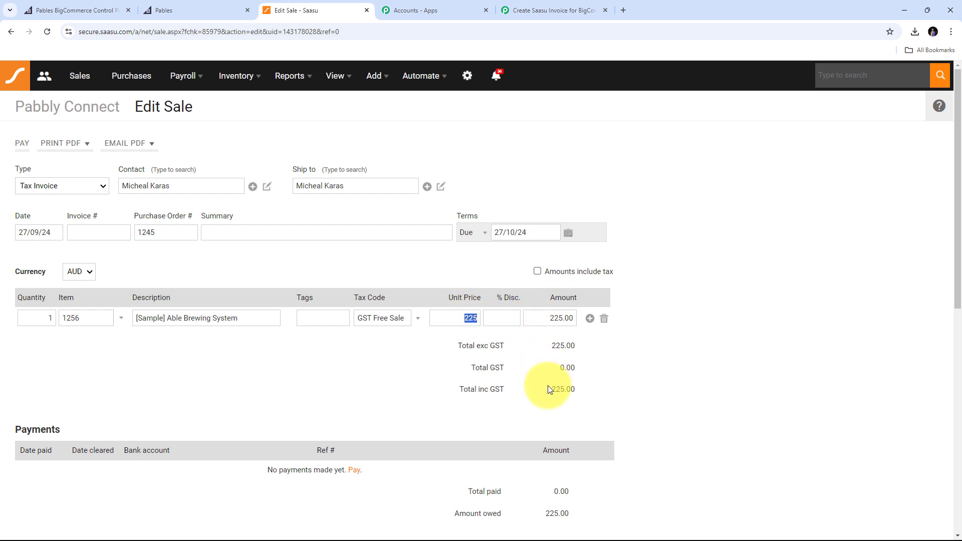
drag(549, 385, 593, 389)
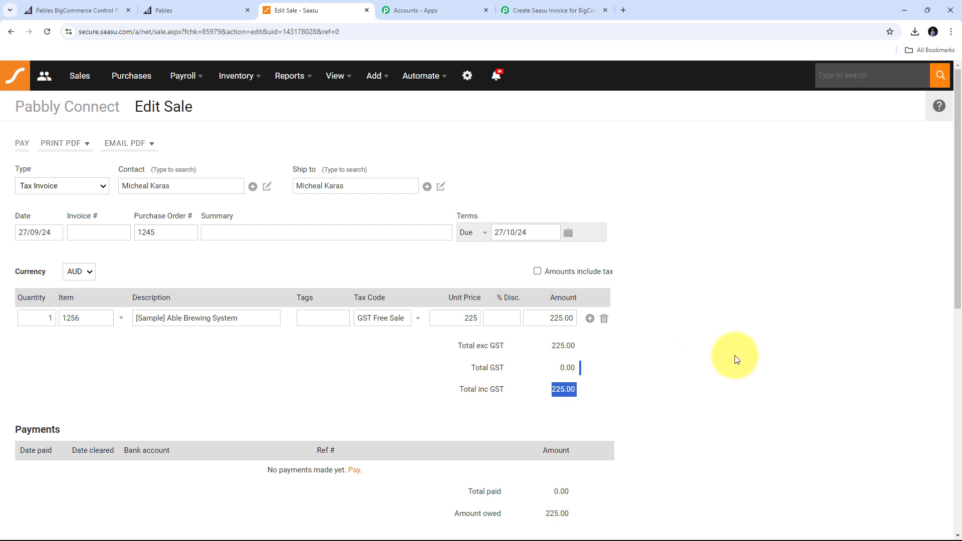
scroll(732, 359, down, 2)
scroll(731, 359, up, 2)
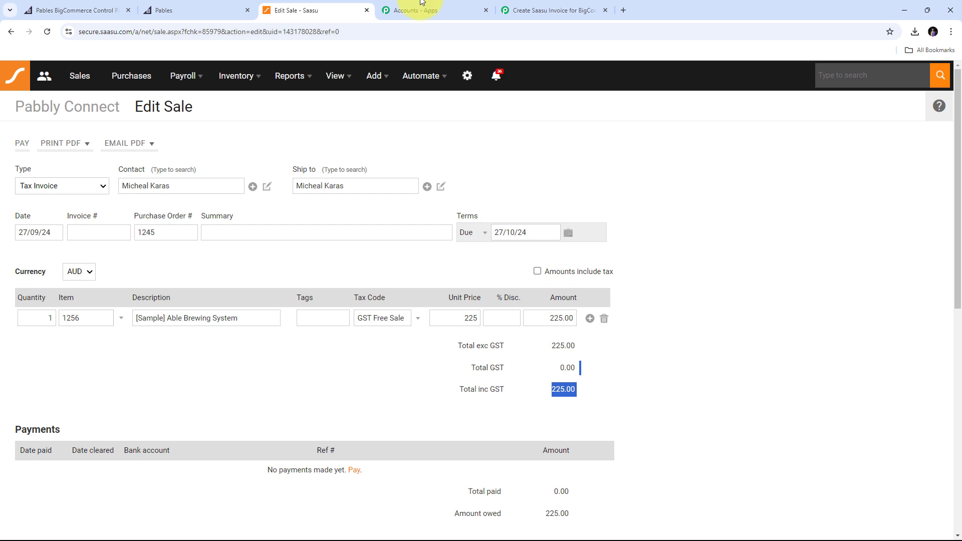
click(165, 7)
click(316, 2)
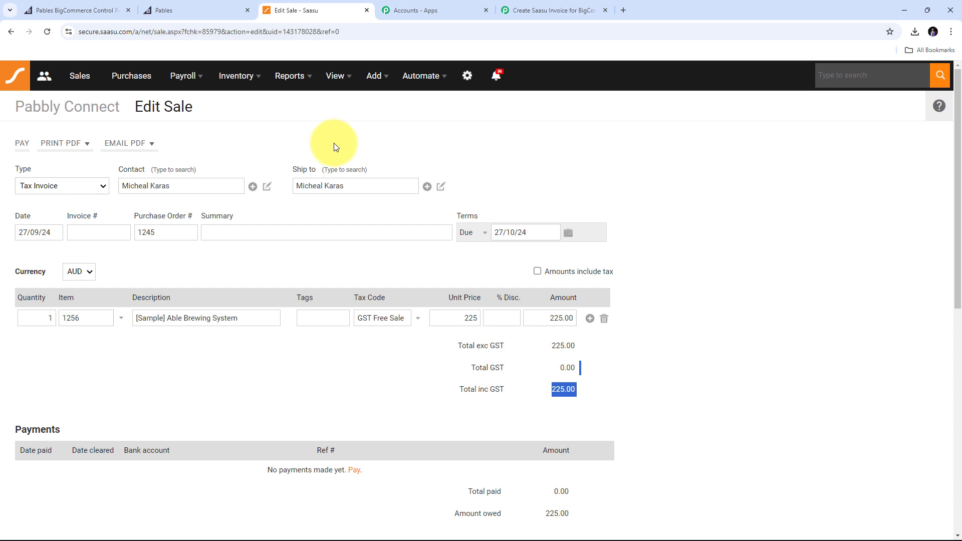
Scroll through the five steps of the Create Saasu Invoice for BigCommerce Order workflow.
click(548, 10)
scroll(161, 267, up, 6)
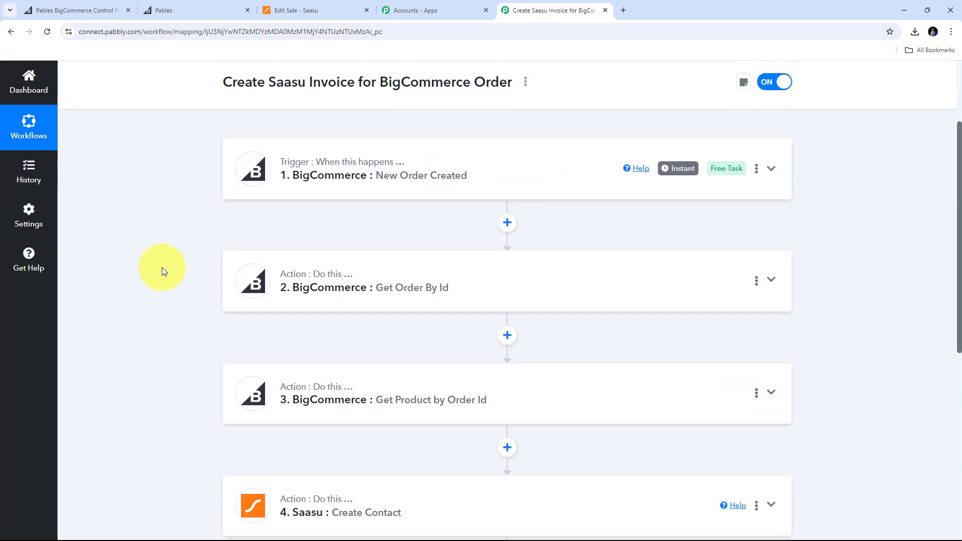
scroll(162, 267, down, 6)
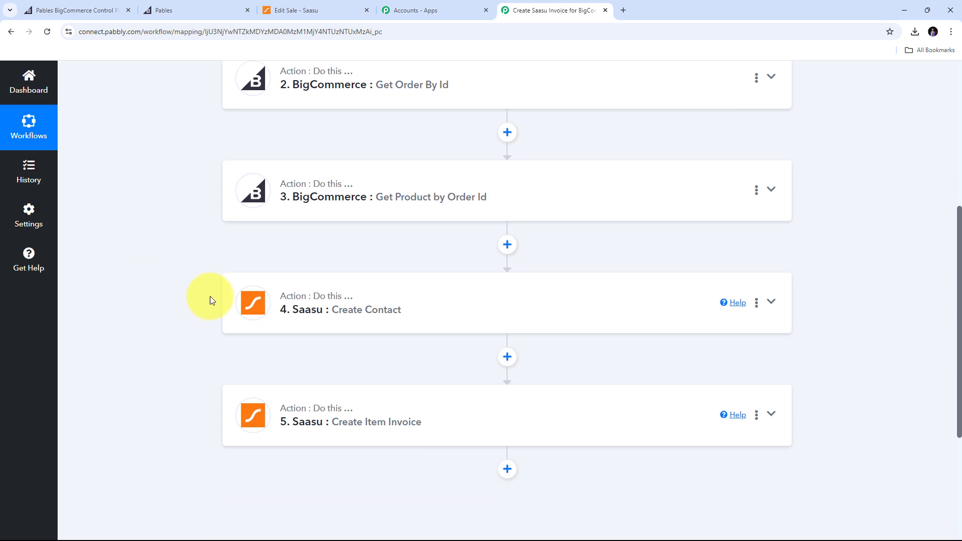
scroll(201, 248, up, 6)
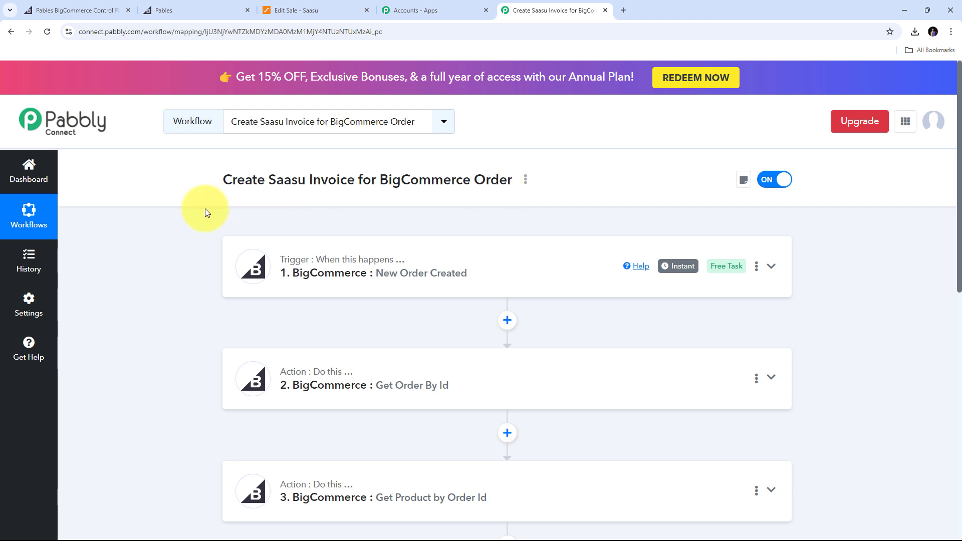
scroll(205, 208, down, 2)
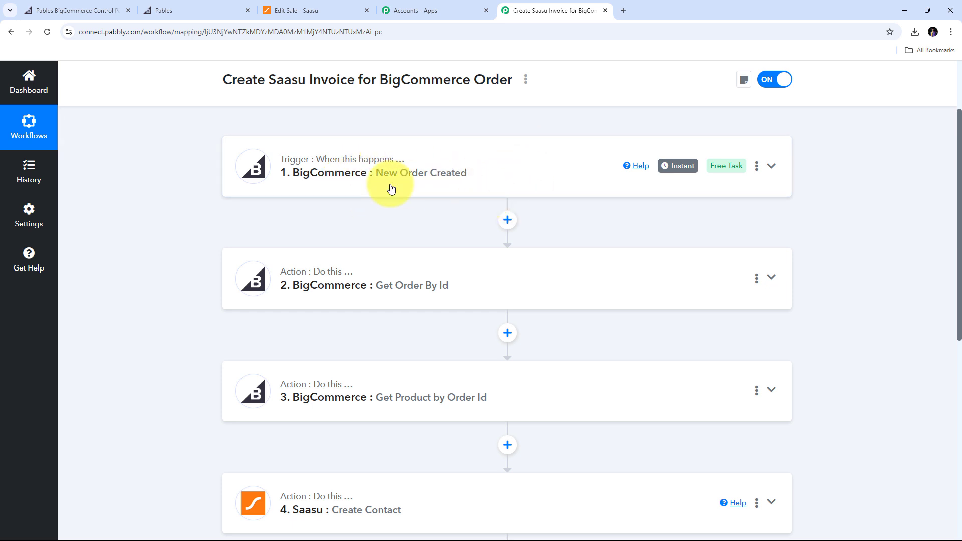
scroll(162, 186, down, 2)
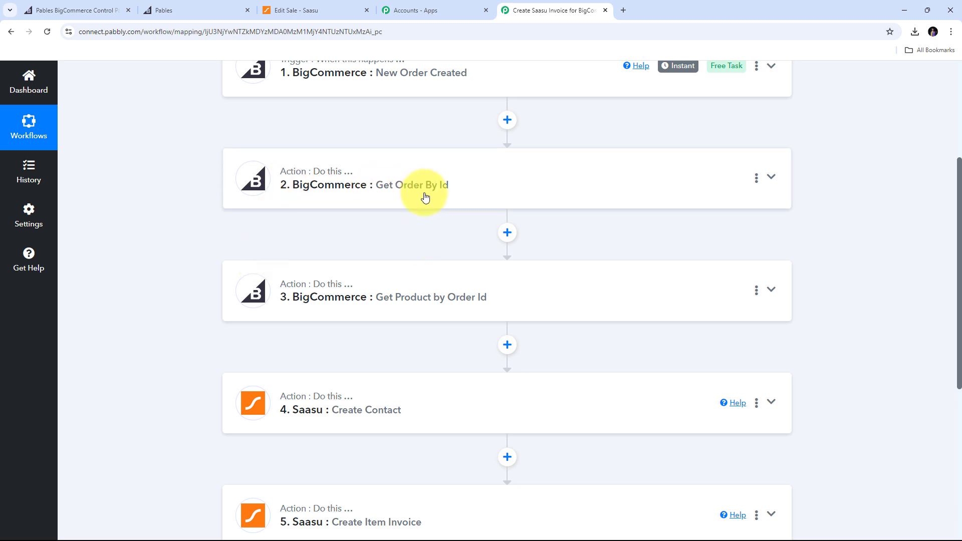
scroll(199, 261, down, 1)
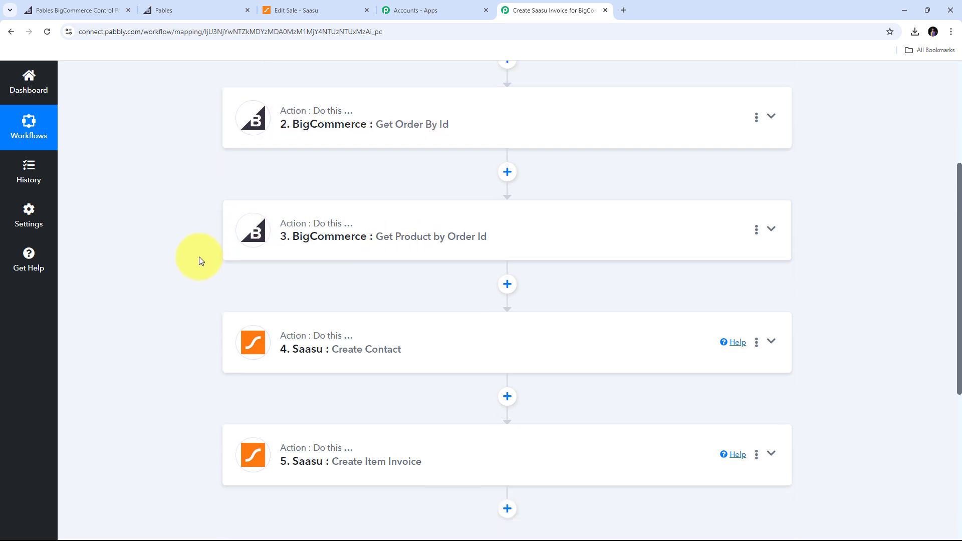
scroll(192, 247, down, 2)
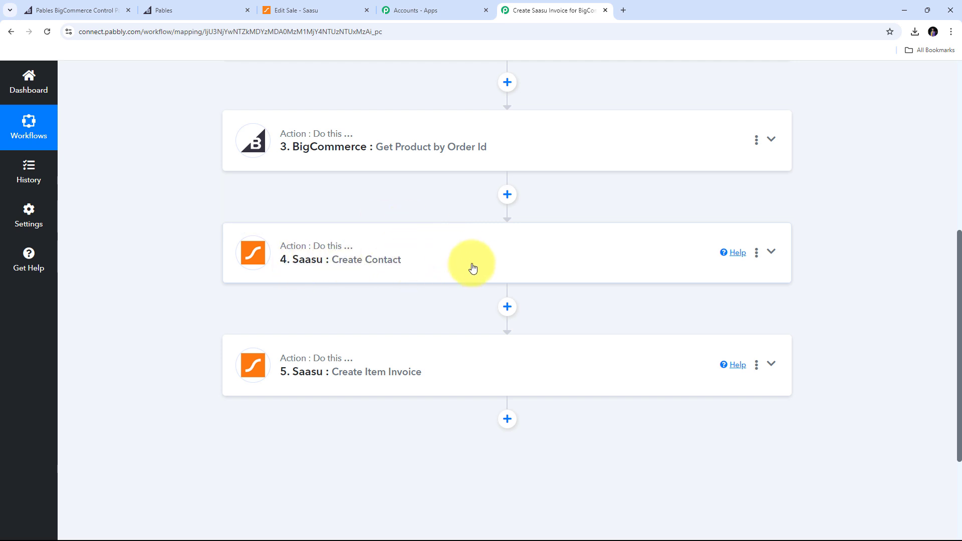
scroll(303, 238, down, 2)
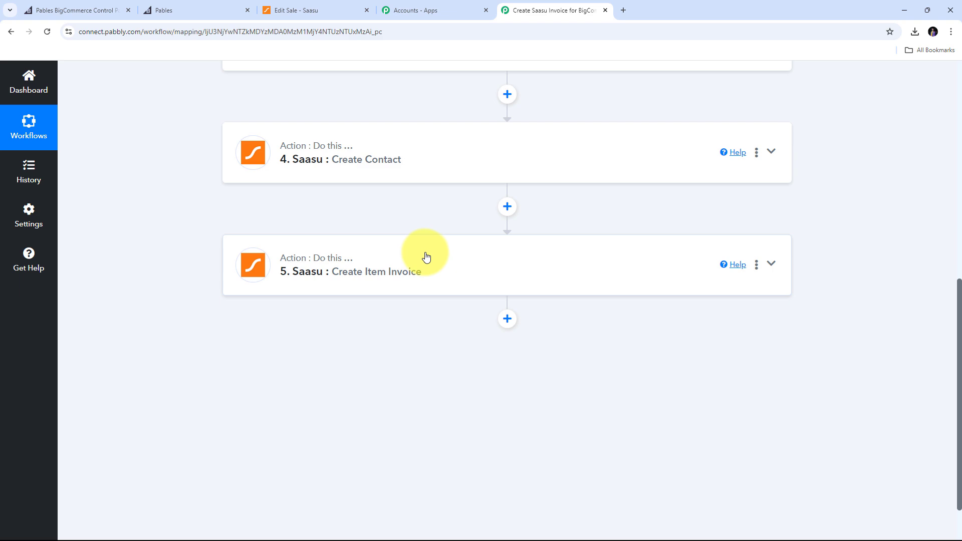
scroll(278, 242, up, 10)
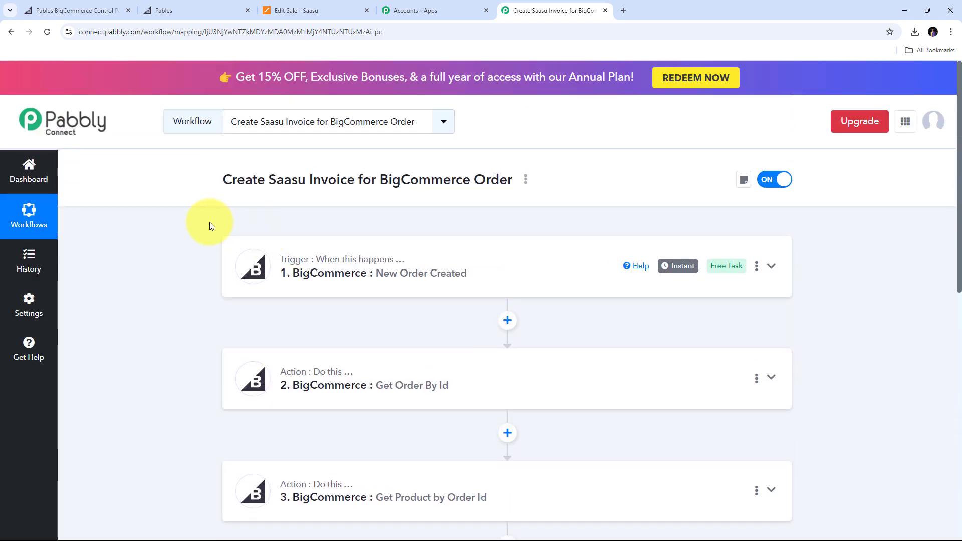